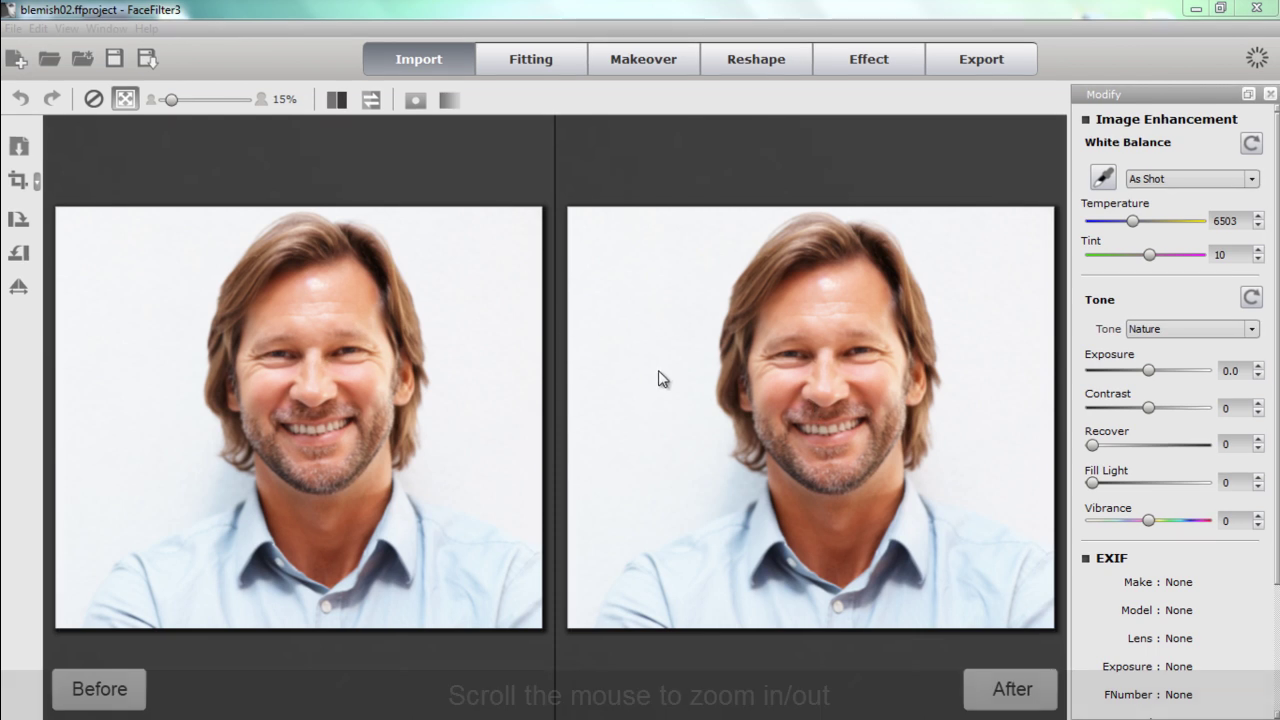
Switch to the Makeover stage and enable the second Skin Foundation effect to reduce oily shine on the man's face
{"action": "scroll", "coordinate": [801, 385], "scroll_direction": "up", "scroll_amount": 5}
{"action": "scroll", "coordinate": [785, 394], "scroll_direction": "down", "scroll_amount": 3}
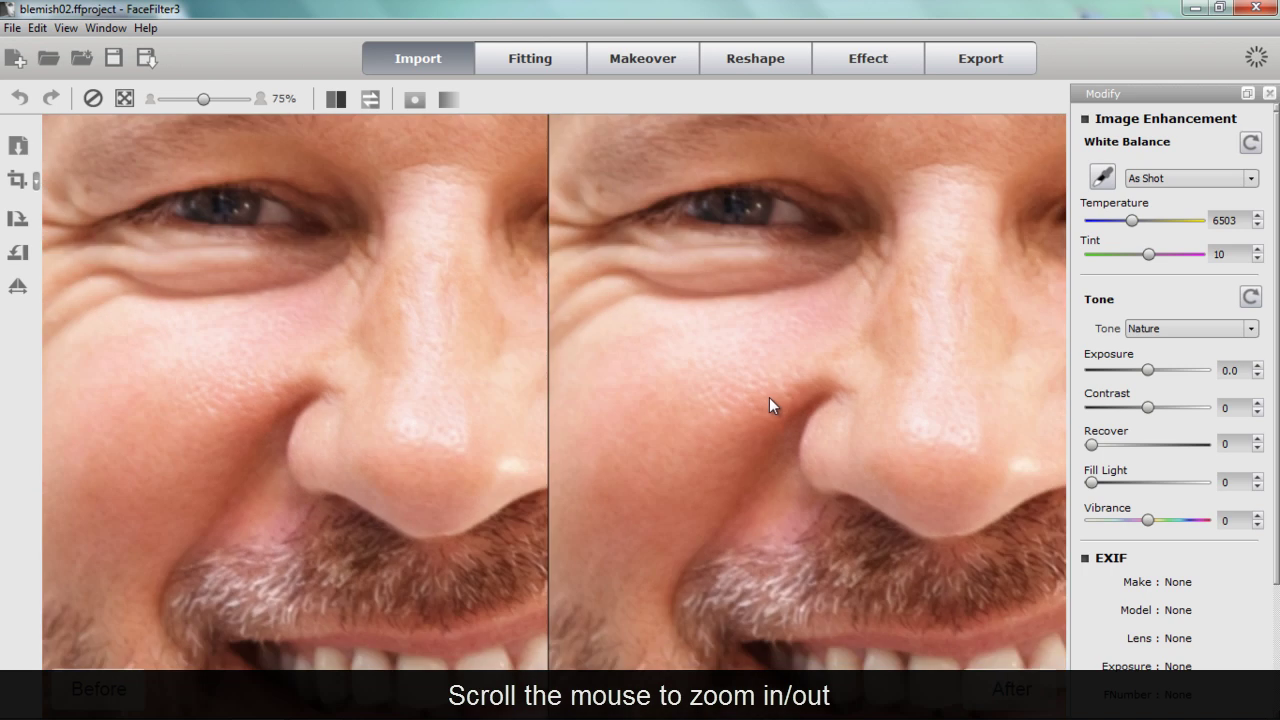
{"action": "scroll", "coordinate": [766, 398], "scroll_direction": "down", "scroll_amount": 3}
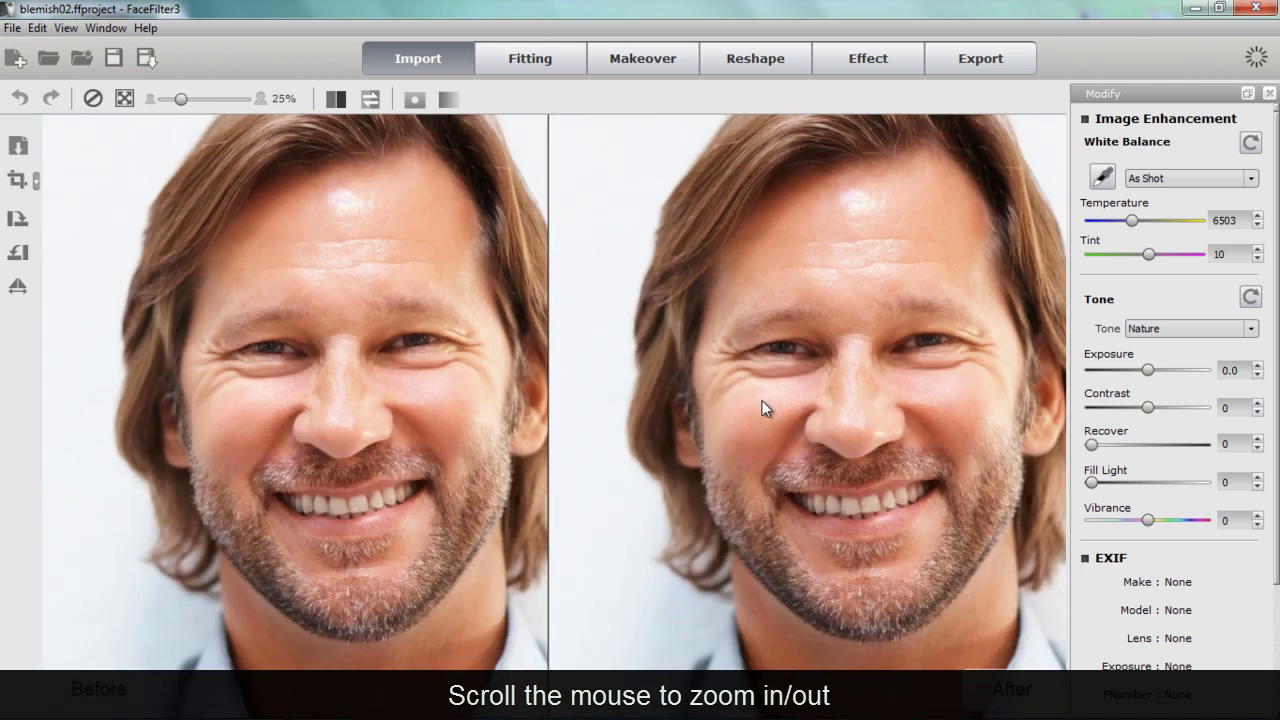
{"action": "scroll", "coordinate": [758, 401], "scroll_direction": "down", "scroll_amount": 1}
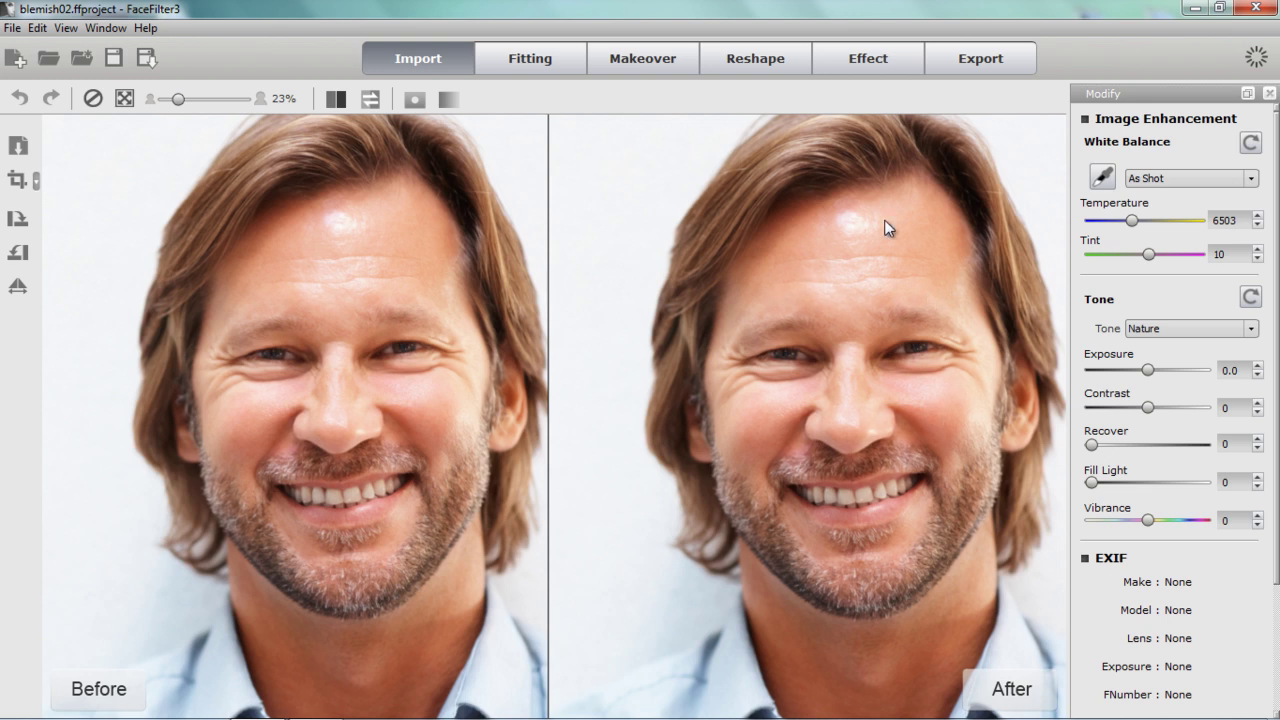
{"action": "left_click", "coordinate": [645, 64]}
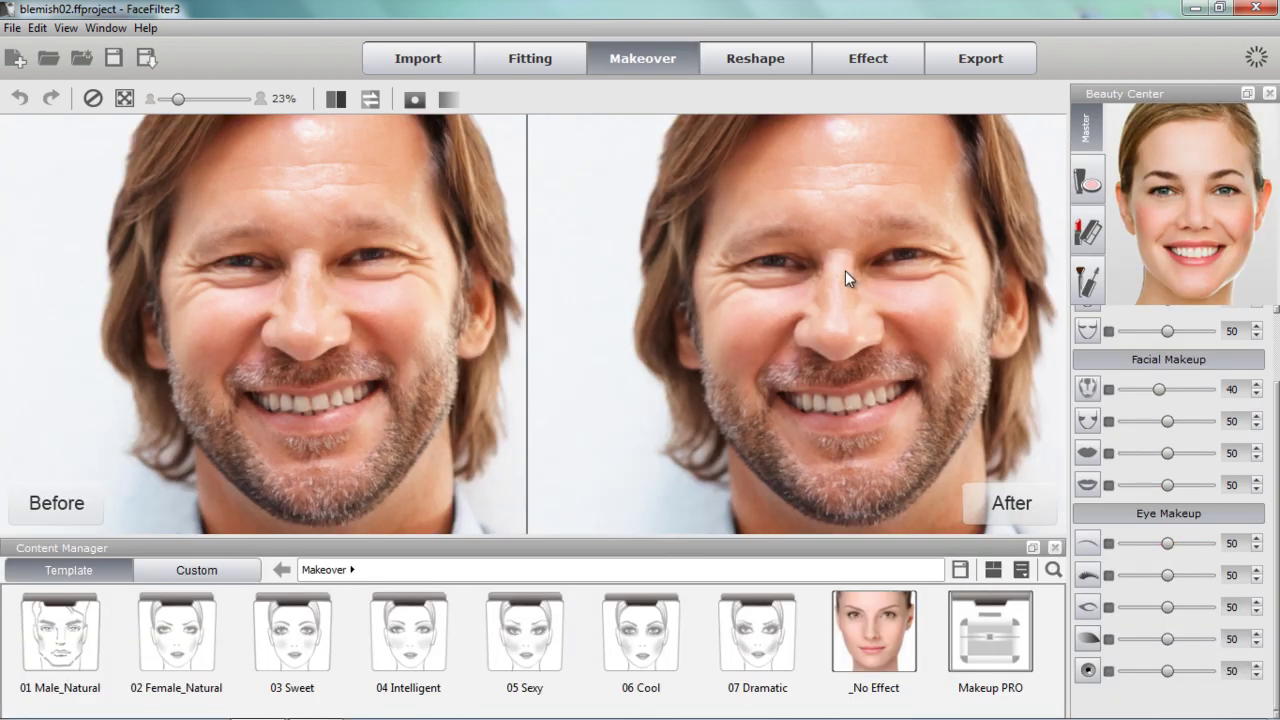
{"action": "scroll", "coordinate": [840, 271], "scroll_direction": "down", "scroll_amount": 1}
{"action": "left_click_drag", "start_coordinate": [895, 278], "coordinate": [820, 294]}
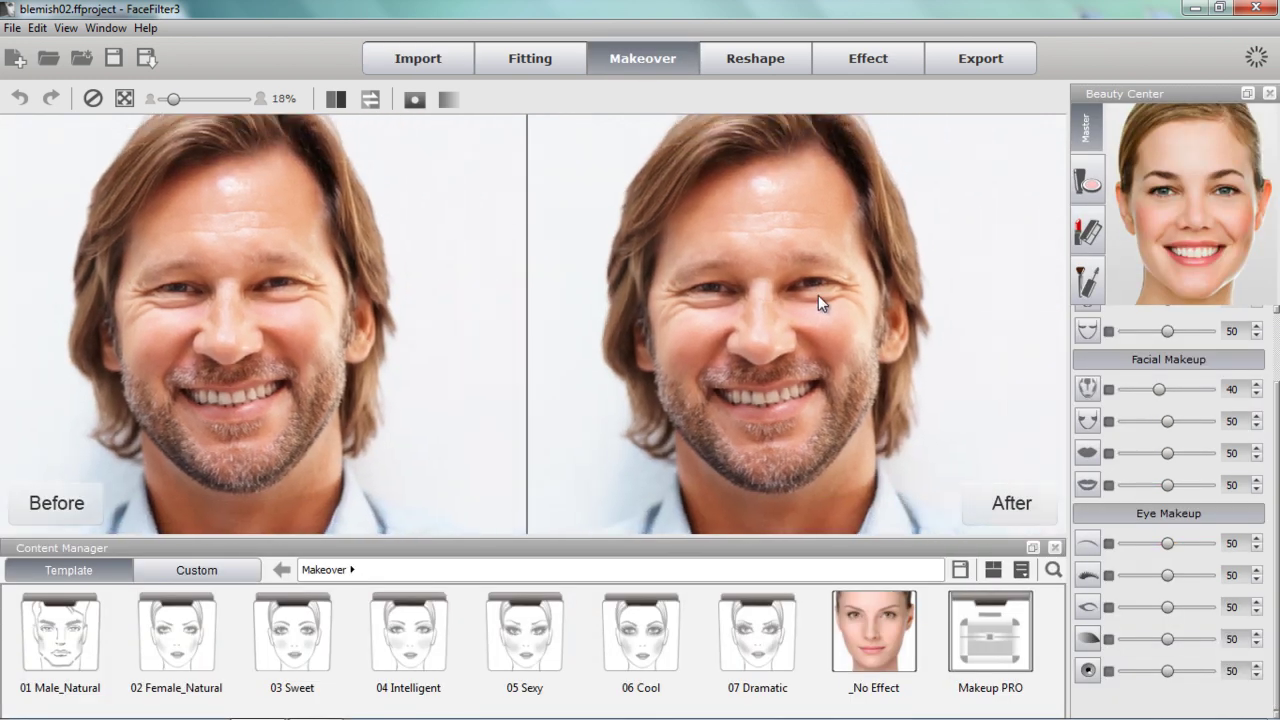
{"action": "scroll", "coordinate": [1277, 413], "scroll_direction": "up", "scroll_amount": 2}
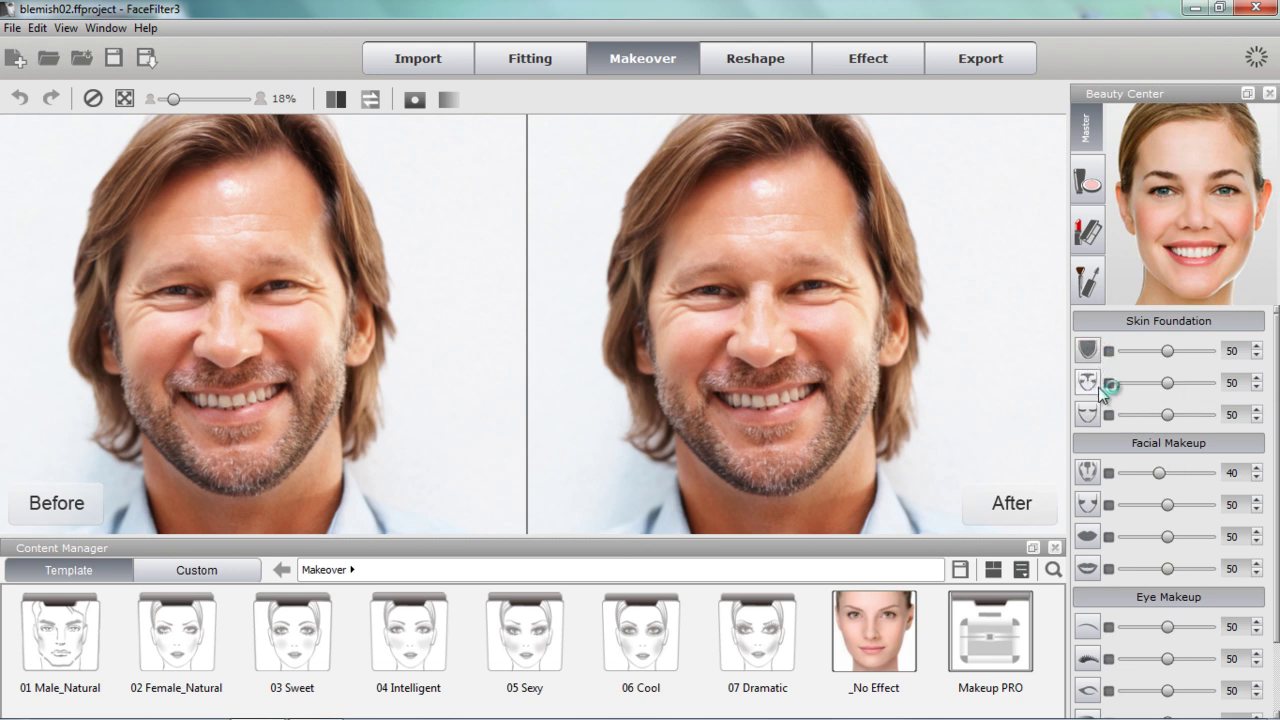
{"action": "left_click", "coordinate": [1108, 383]}
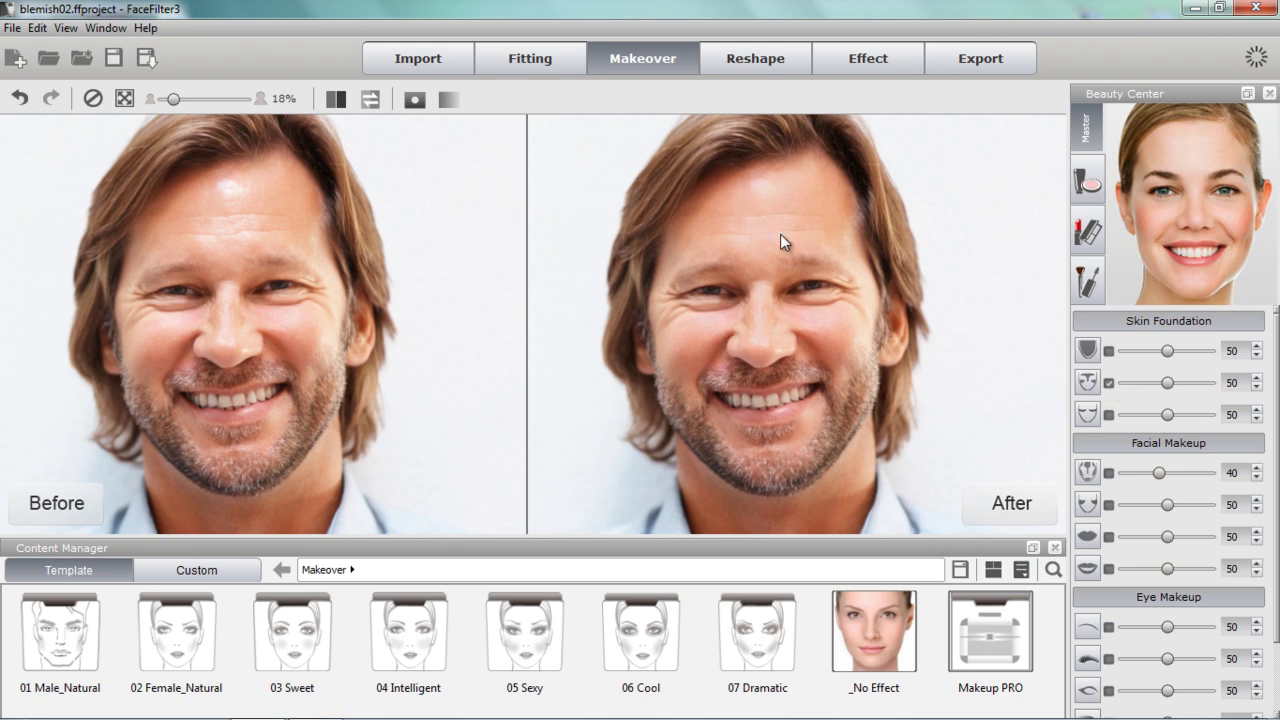
Set the strength of the second Skin Foundation effect to 68 to tone down the forehead shine
{"action": "scroll", "coordinate": [799, 289], "scroll_direction": "up", "scroll_amount": 2}
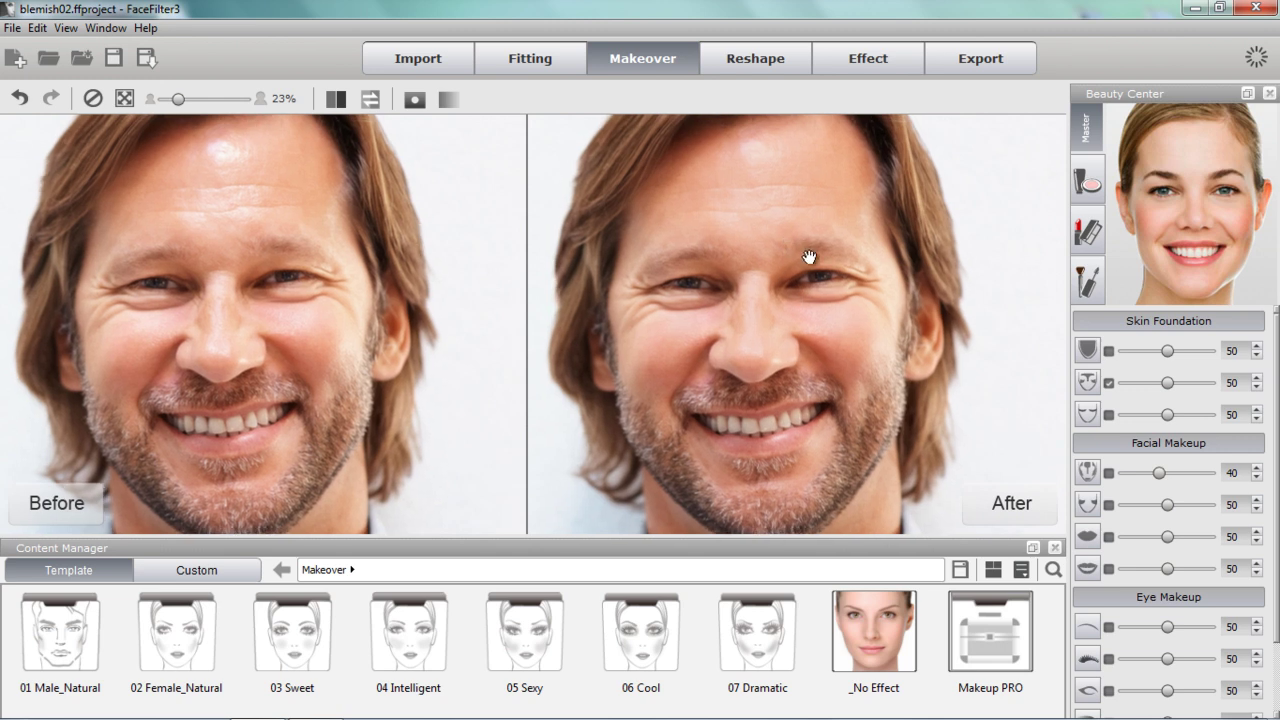
{"action": "left_click_drag", "start_coordinate": [809, 258], "coordinate": [820, 264]}
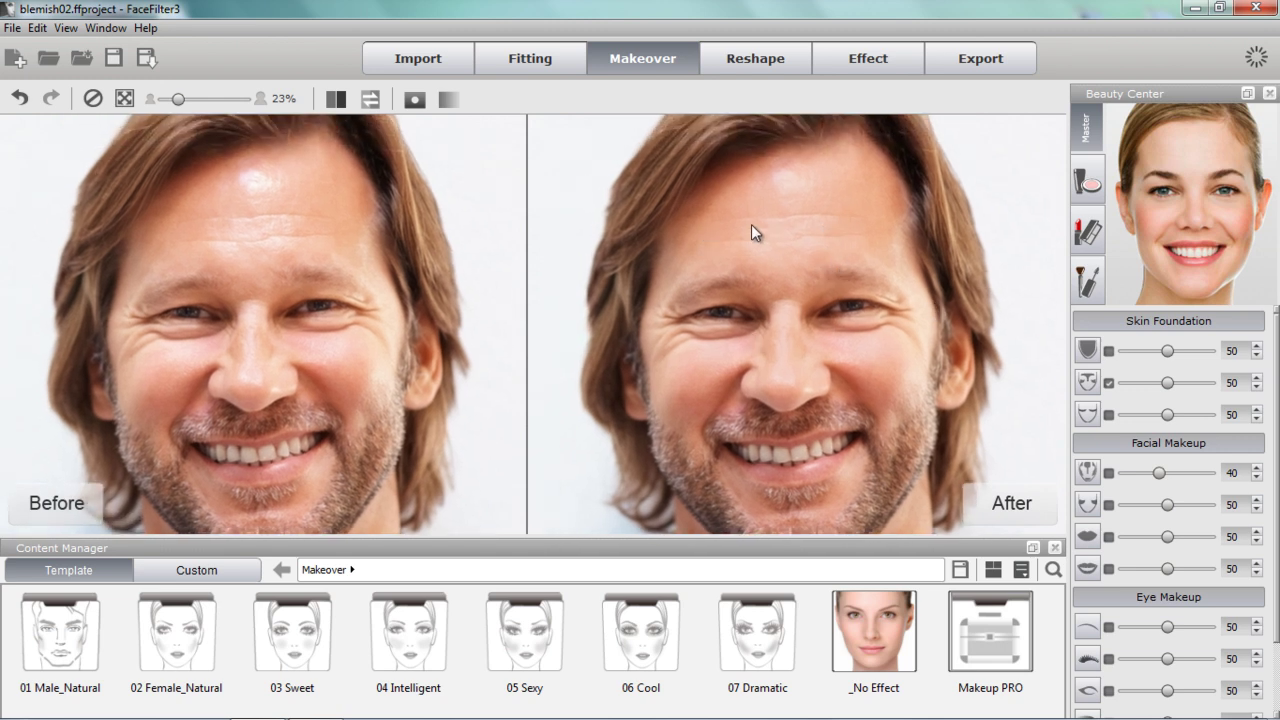
{"action": "left_click_drag", "start_coordinate": [1168, 383], "coordinate": [1209, 383]}
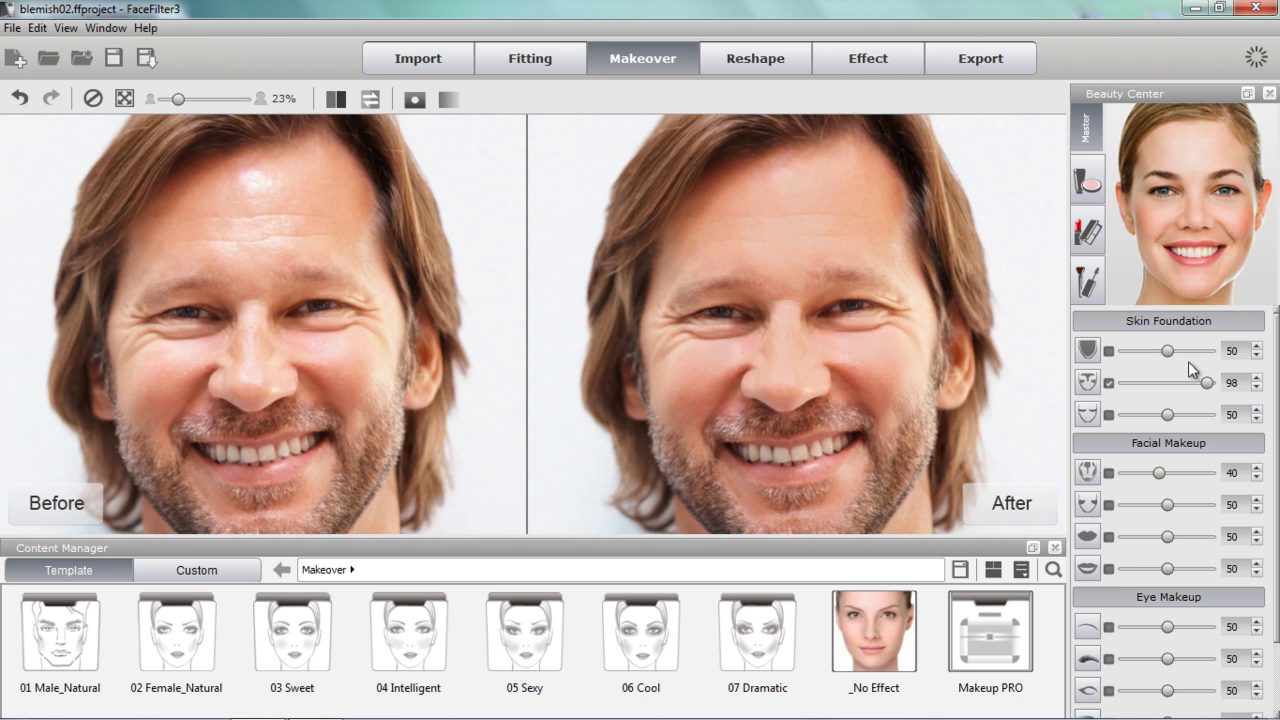
{"action": "left_click_drag", "start_coordinate": [1207, 384], "coordinate": [1190, 390]}
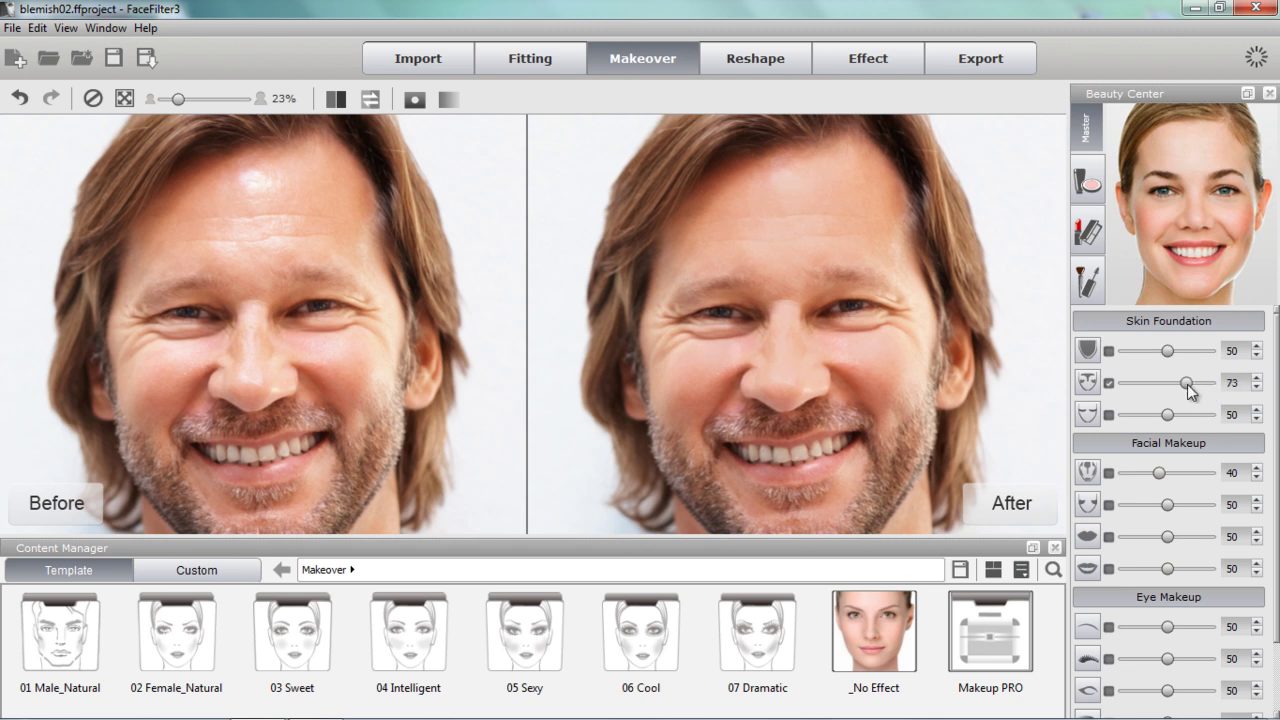
{"action": "left_click_drag", "start_coordinate": [1190, 392], "coordinate": [1186, 390]}
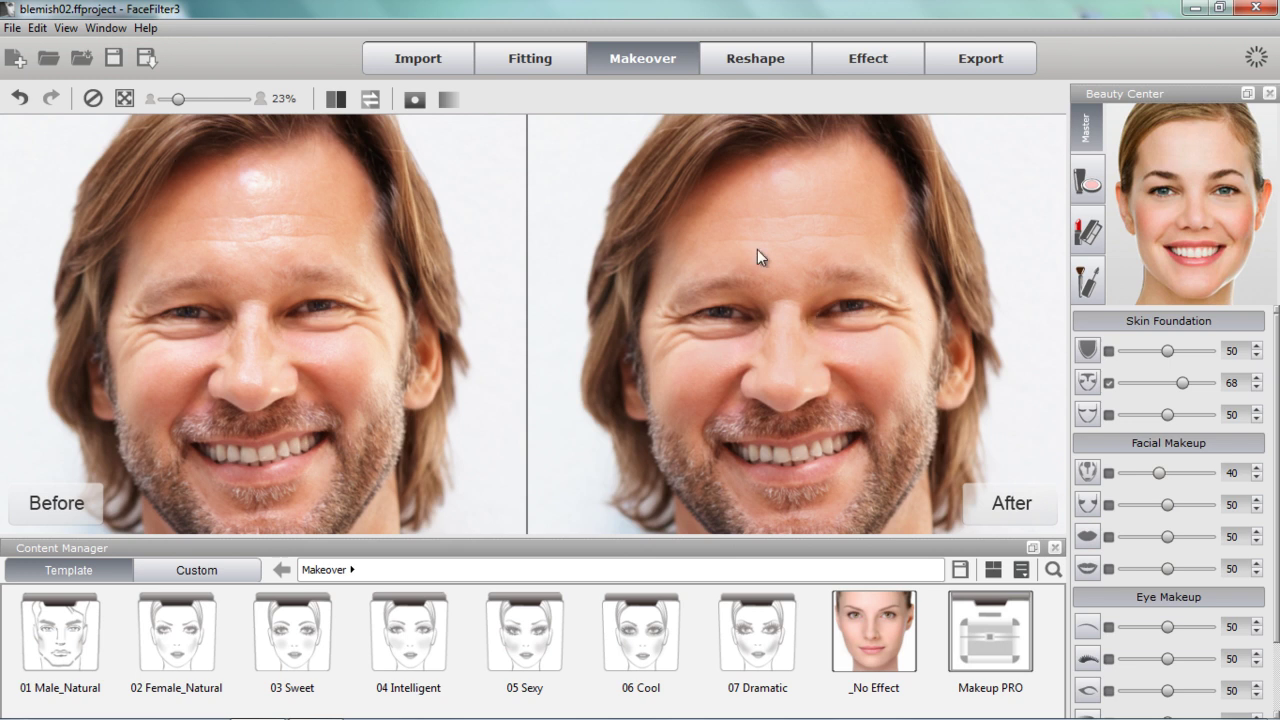
{"action": "scroll", "coordinate": [983, 335], "scroll_direction": "down", "scroll_amount": 2}
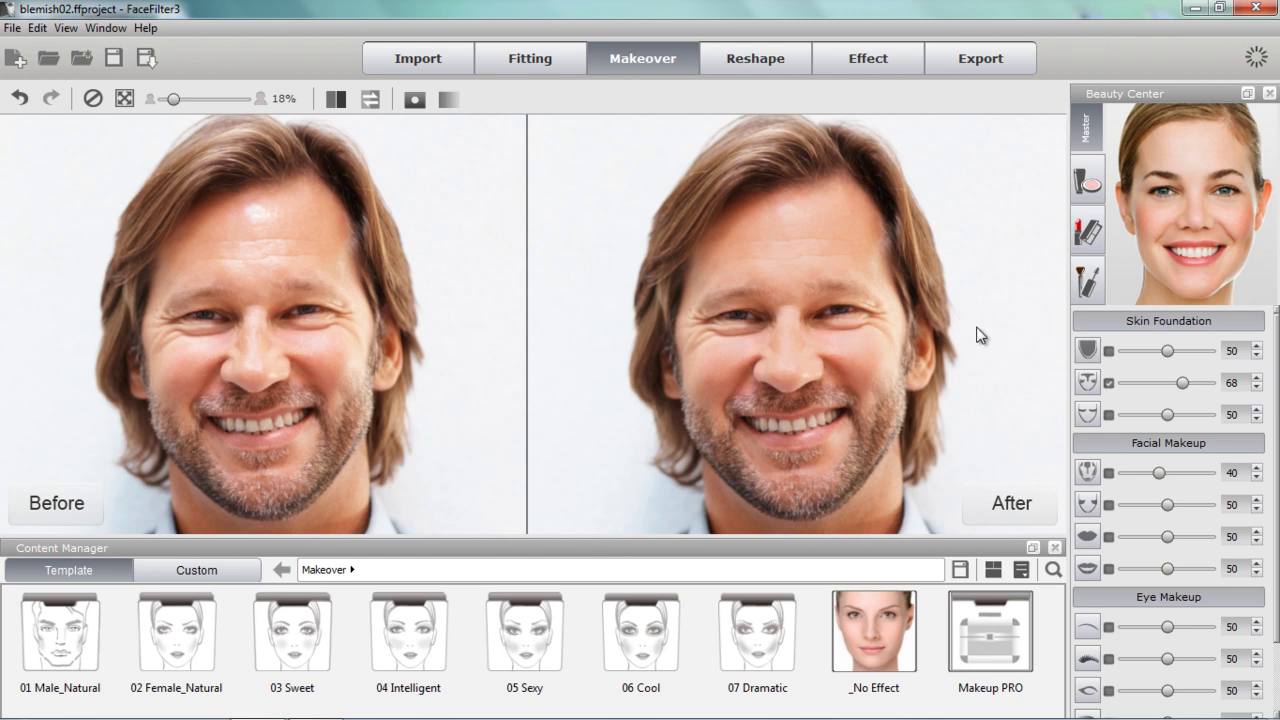
Open the project blemish01.ffproject from the FF3 Tutorials folder without saving the current project
{"action": "left_click", "coordinate": [54, 55]}
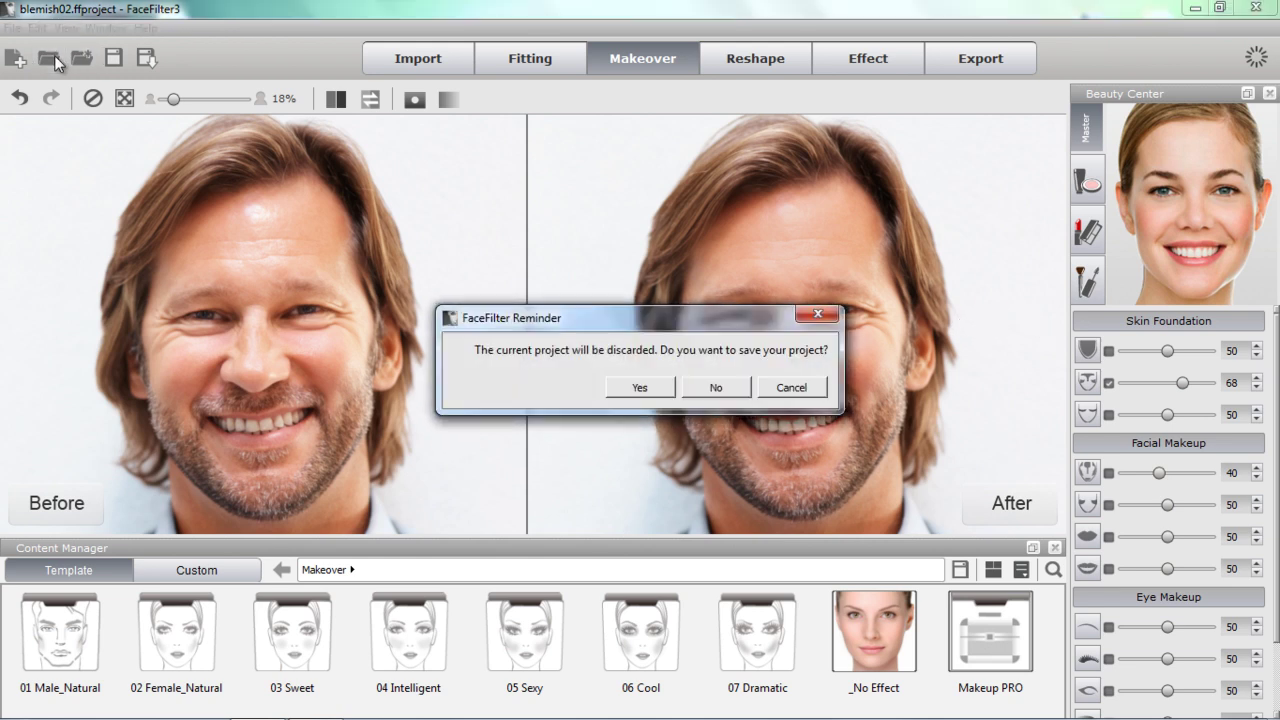
{"action": "left_click", "coordinate": [704, 386]}
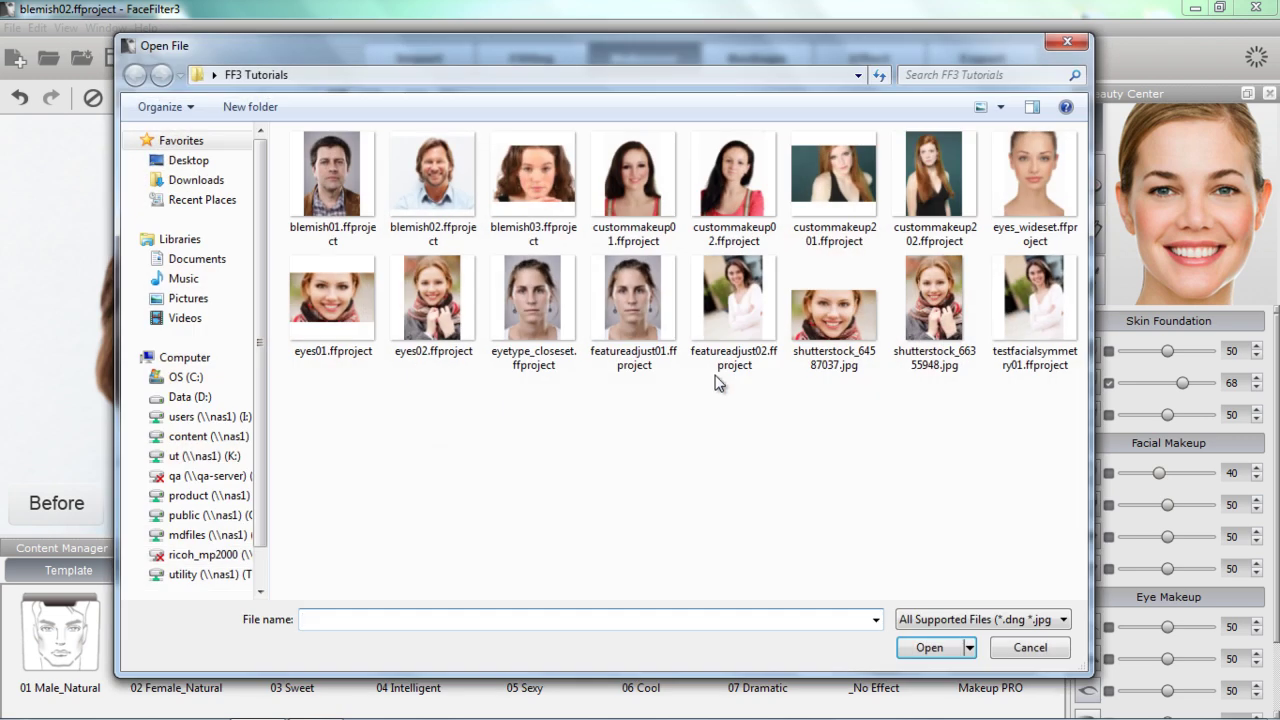
{"action": "left_click", "coordinate": [440, 180]}
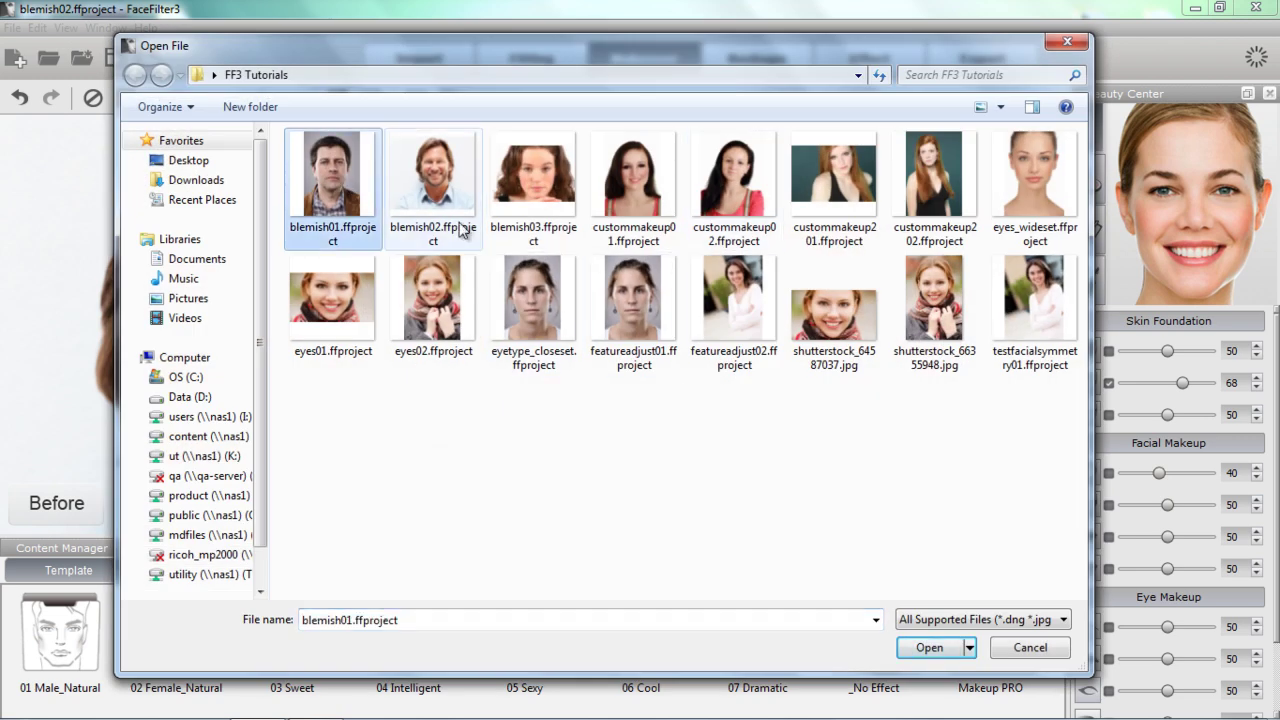
{"action": "left_click", "coordinate": [930, 647]}
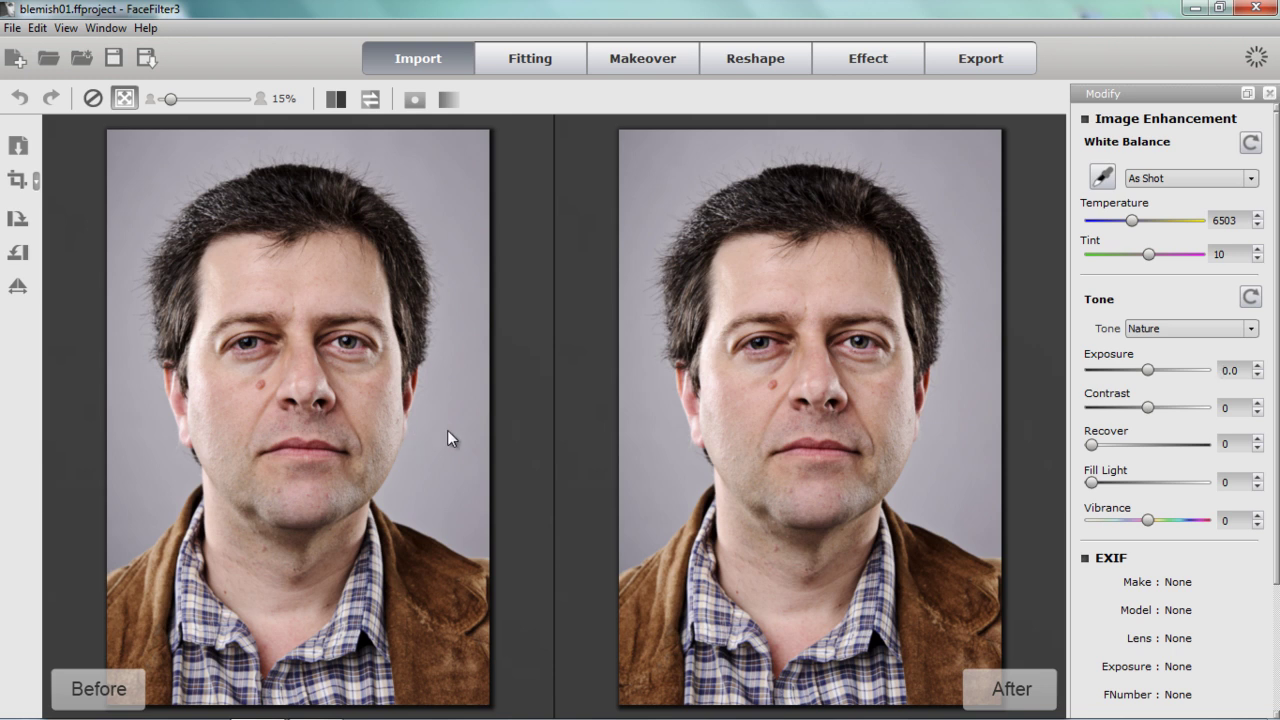
In the Makeover stage, apply the Smooth_Strong skin foundation template from the 01 Male Skin category to the portrait
{"action": "left_click", "coordinate": [641, 56]}
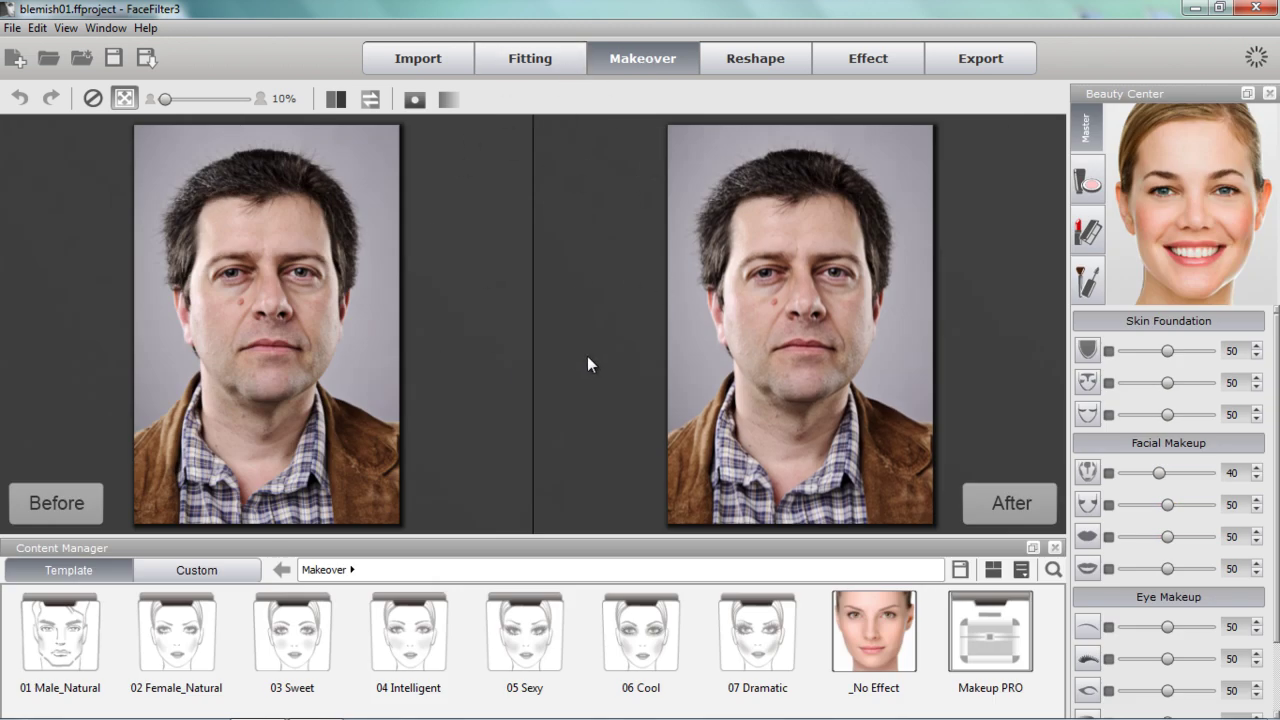
{"action": "scroll", "coordinate": [587, 356], "scroll_direction": "up", "scroll_amount": 2}
{"action": "left_click_drag", "start_coordinate": [829, 220], "coordinate": [832, 289]}
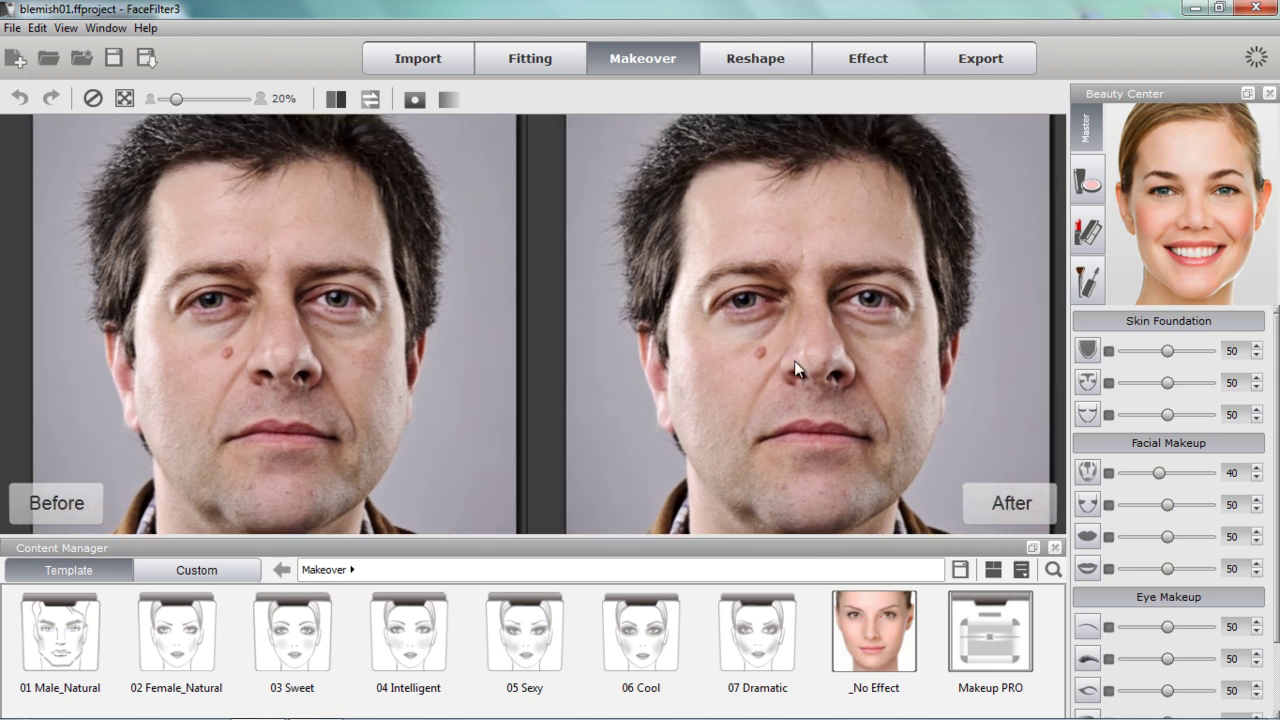
{"action": "left_click", "coordinate": [1088, 350]}
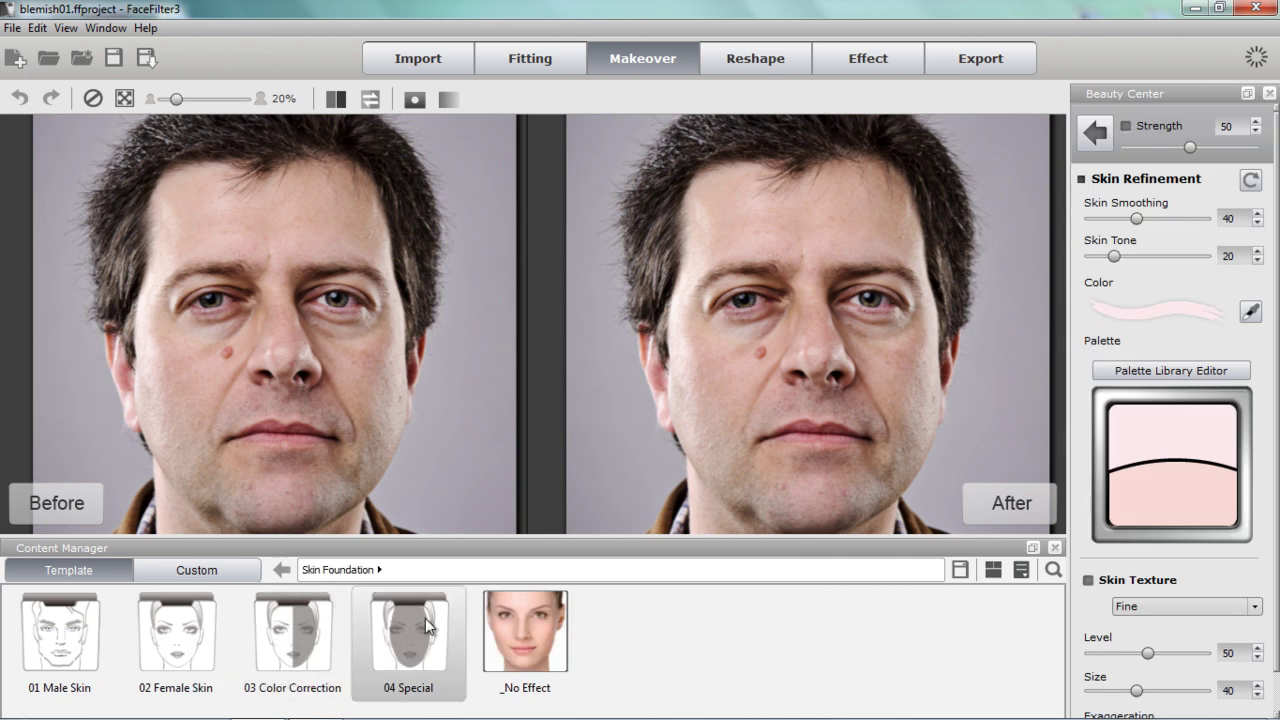
{"action": "double_click", "coordinate": [79, 641]}
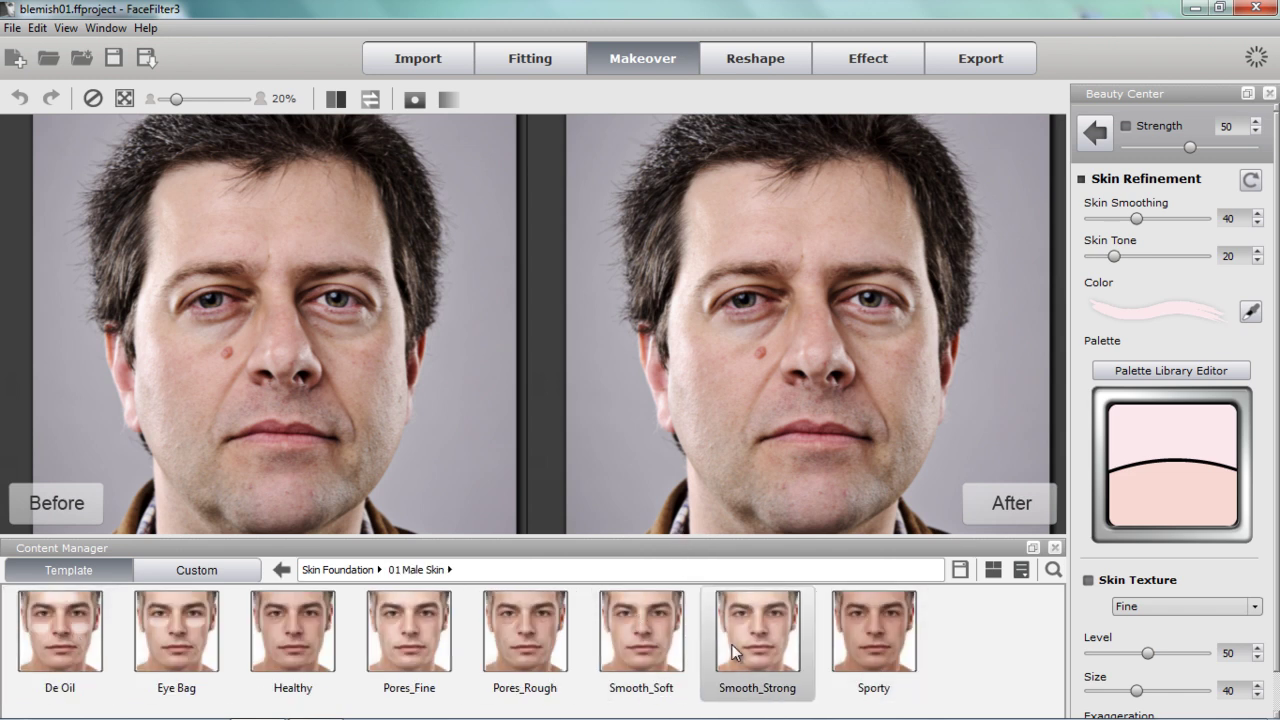
{"action": "double_click", "coordinate": [762, 638]}
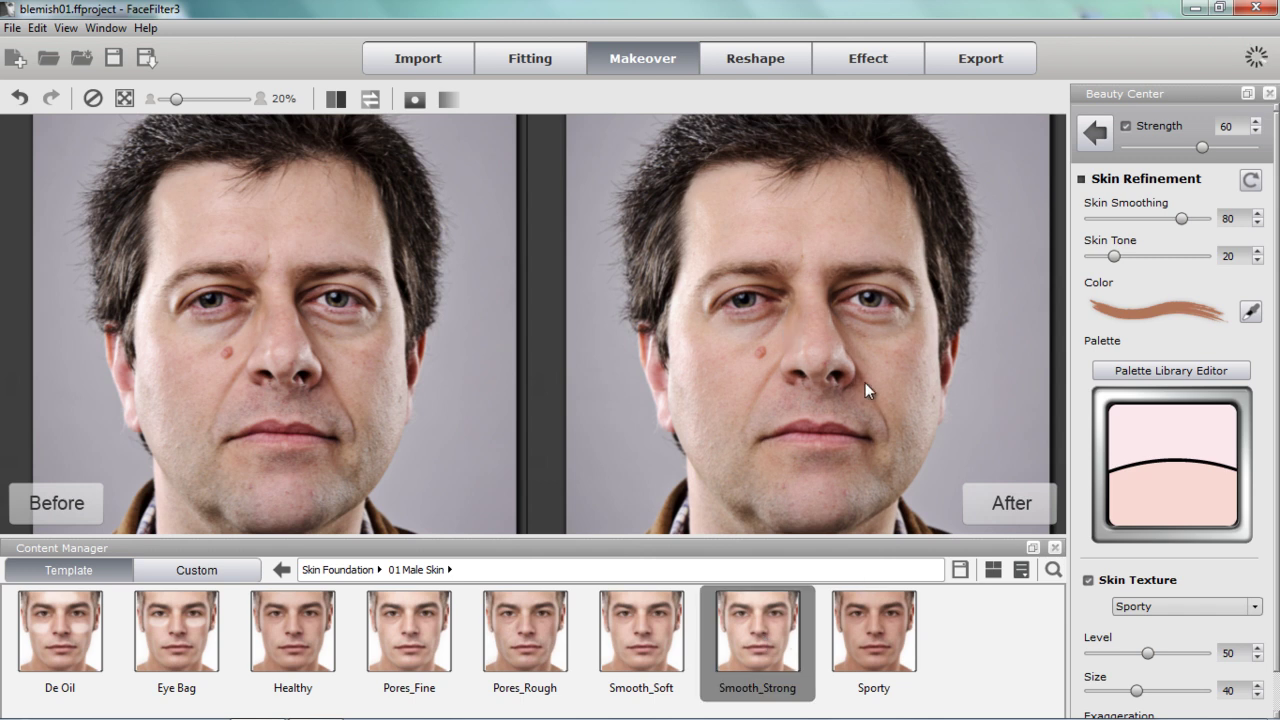
Compare the skin texture on the cheeks, nose and forehead between the original and smoothed portraits up close
{"action": "scroll", "coordinate": [868, 390], "scroll_direction": "up", "scroll_amount": 1}
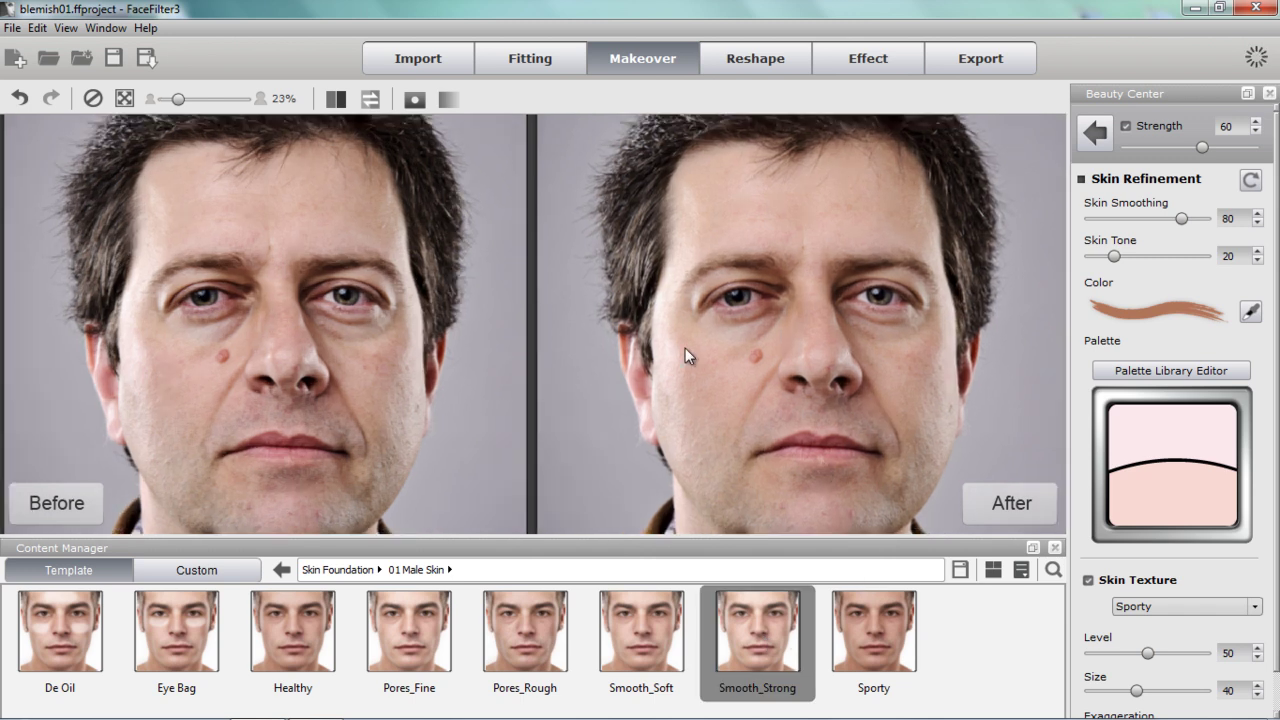
{"action": "scroll", "coordinate": [770, 432], "scroll_direction": "up", "scroll_amount": 1}
{"action": "scroll", "coordinate": [755, 439], "scroll_direction": "up", "scroll_amount": 1}
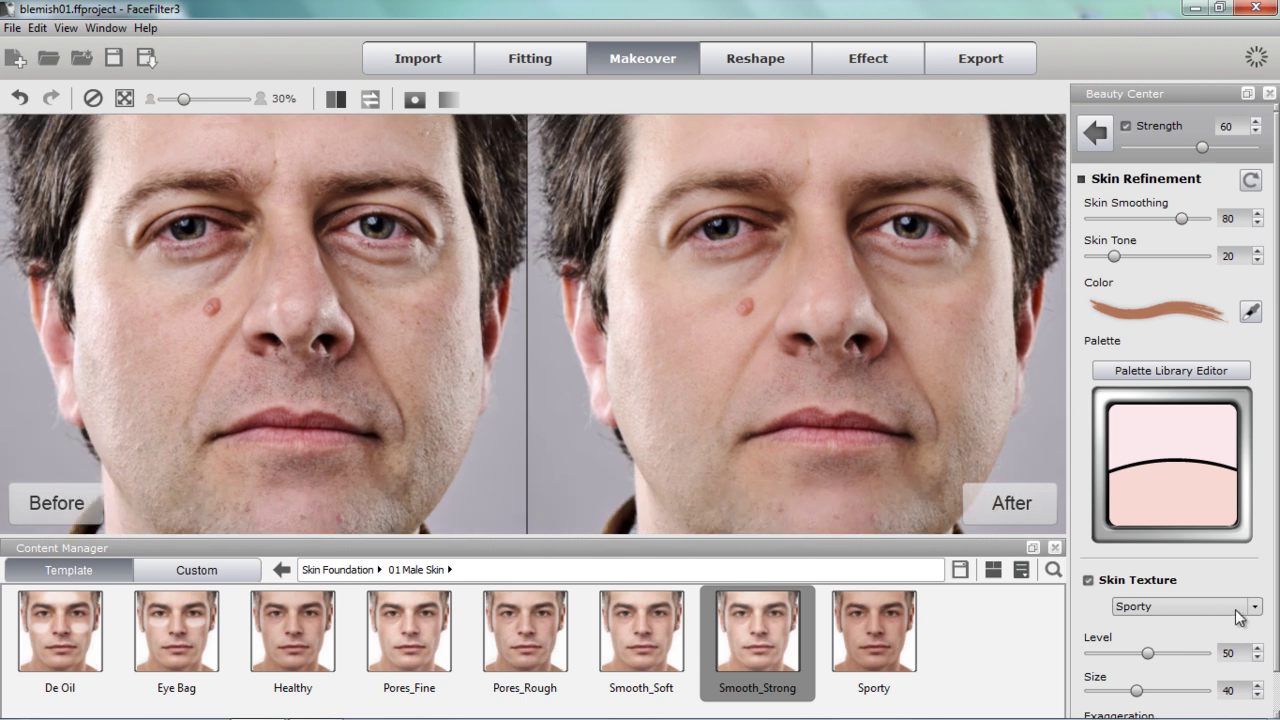
{"action": "scroll", "coordinate": [636, 374], "scroll_direction": "up", "scroll_amount": 1}
{"action": "scroll", "coordinate": [635, 372], "scroll_direction": "up", "scroll_amount": 2}
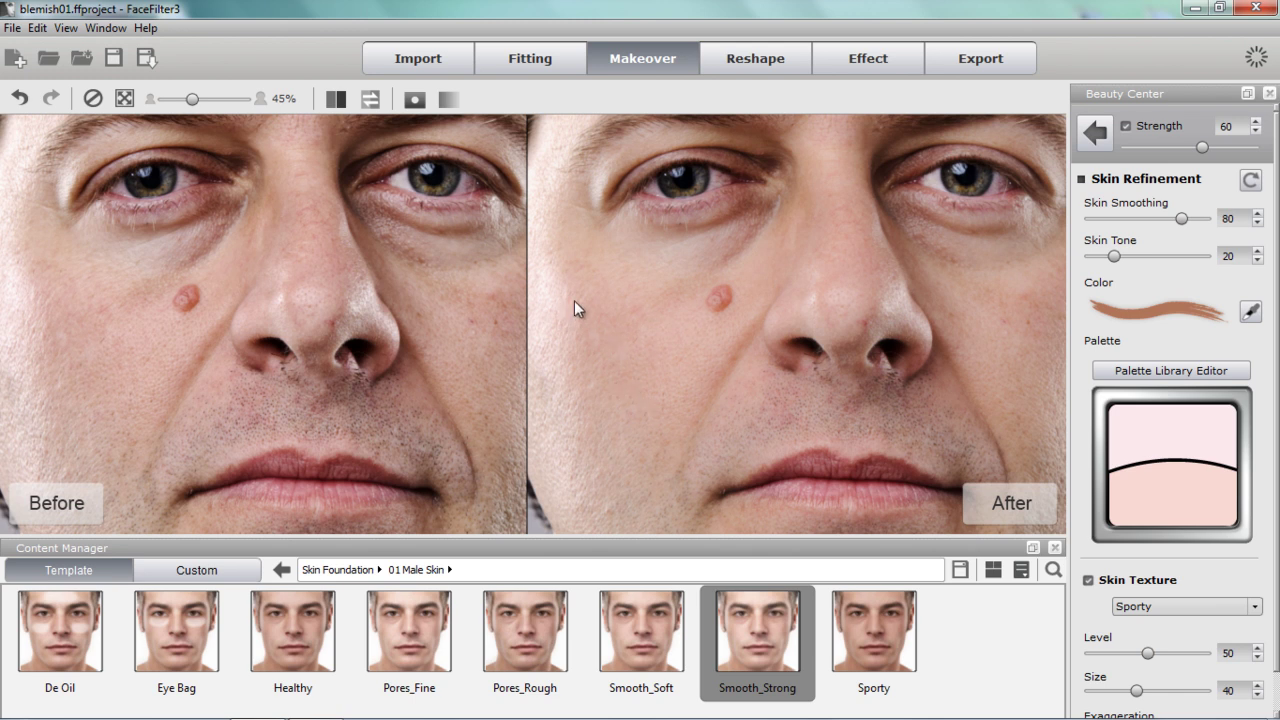
{"action": "left_click_drag", "start_coordinate": [598, 410], "coordinate": [694, 403]}
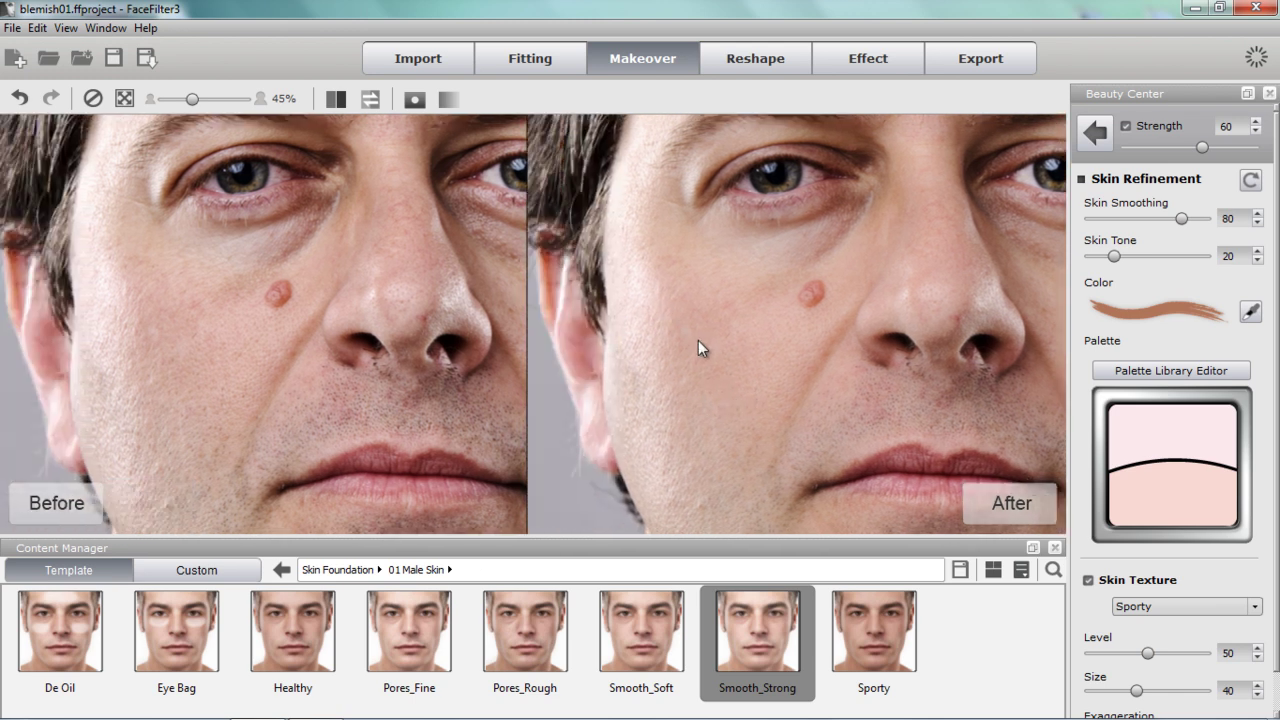
{"action": "scroll", "coordinate": [729, 362], "scroll_direction": "down", "scroll_amount": 3}
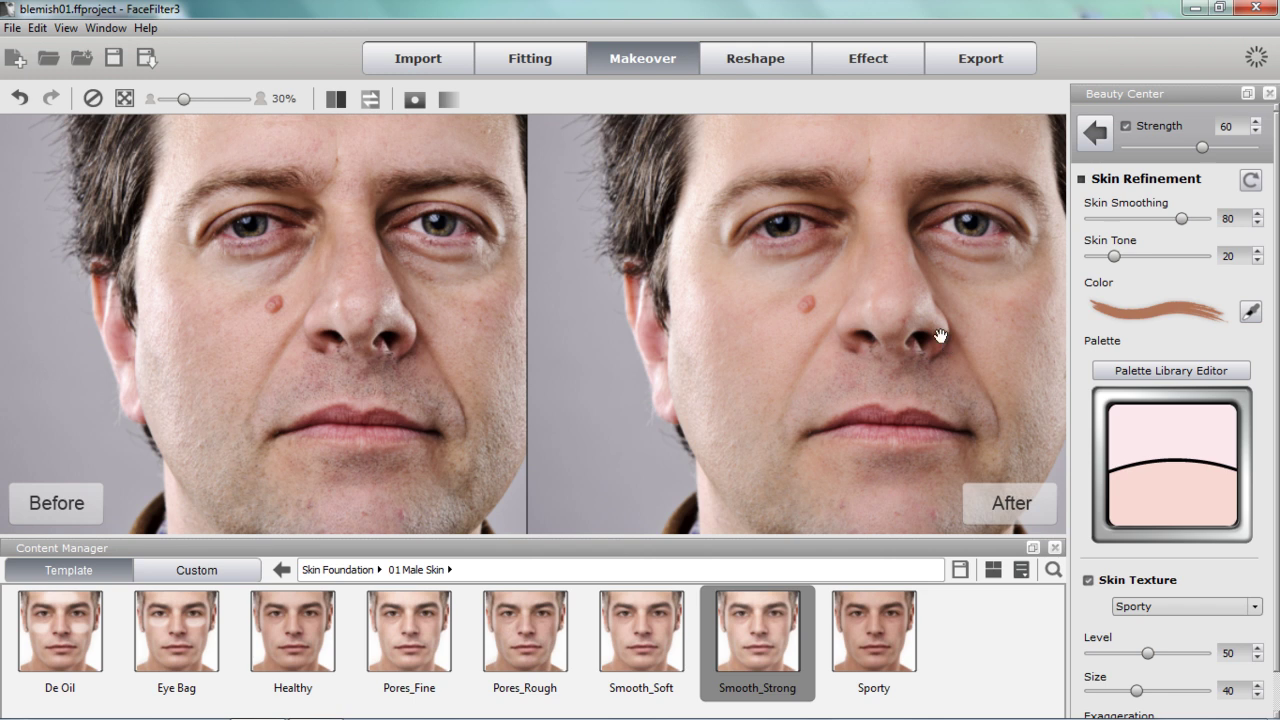
{"action": "left_click_drag", "start_coordinate": [942, 337], "coordinate": [852, 358]}
{"action": "scroll", "coordinate": [847, 358], "scroll_direction": "down", "scroll_amount": 1}
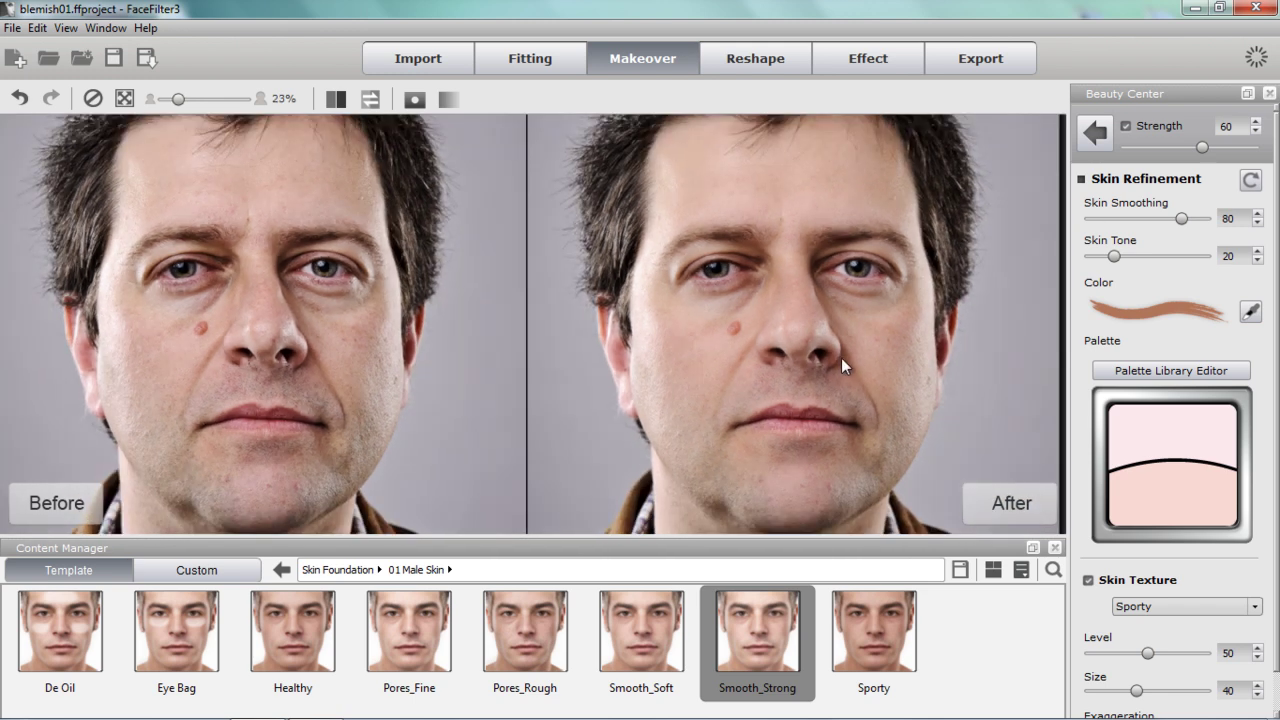
{"action": "left_click_drag", "start_coordinate": [829, 320], "coordinate": [829, 350]}
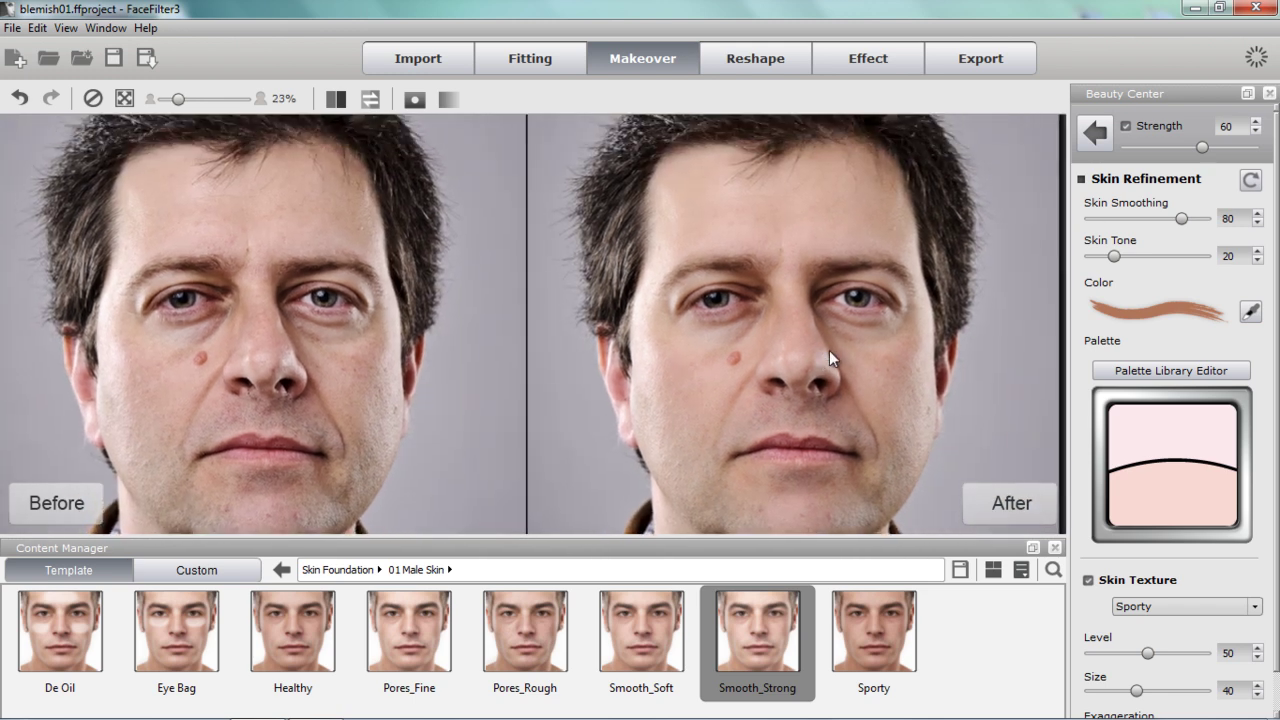
Return to the effect overview and set the third Skin Foundation effect, for the under-eye area, to 85
{"action": "left_click", "coordinate": [1096, 131]}
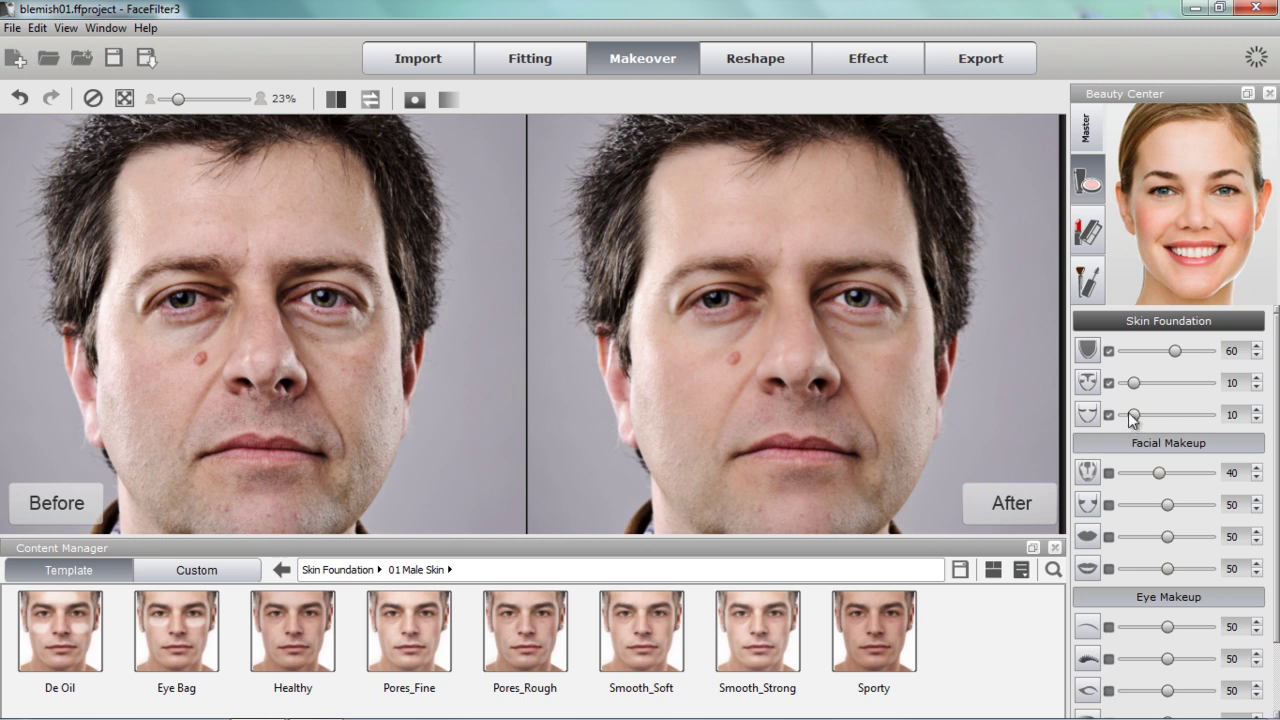
{"action": "left_click_drag", "start_coordinate": [1135, 419], "coordinate": [1205, 432]}
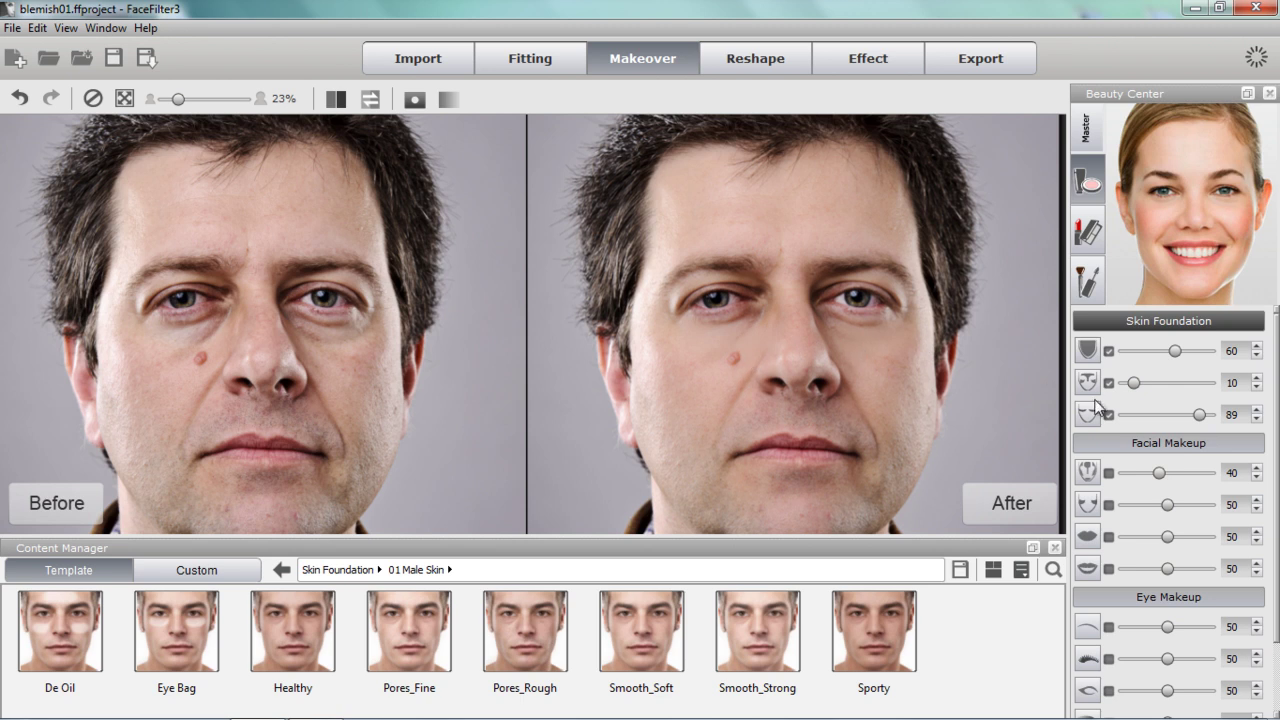
{"action": "left_click_drag", "start_coordinate": [1200, 414], "coordinate": [1196, 414]}
Apply the General Male template from the 01 Shape Correction category of Highlight & Contour to the portrait
{"action": "left_click_drag", "start_coordinate": [822, 396], "coordinate": [809, 334]}
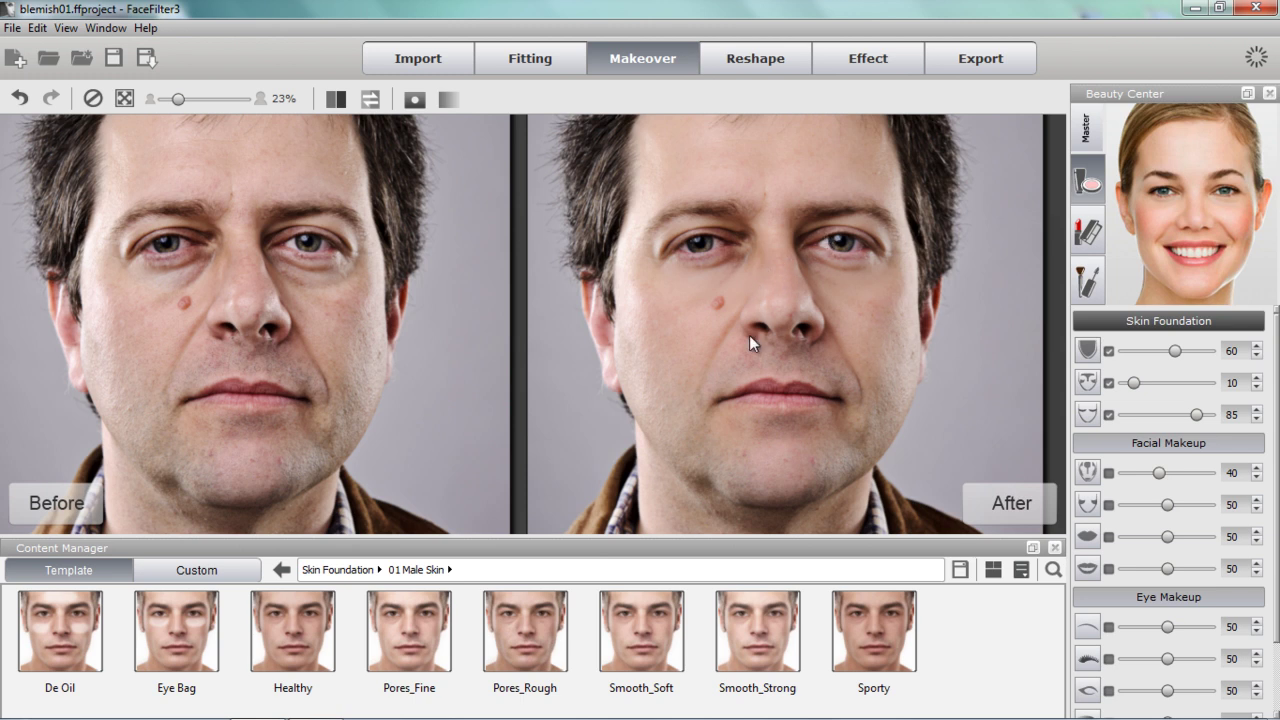
{"action": "left_click_drag", "start_coordinate": [745, 328], "coordinate": [817, 331]}
{"action": "scroll", "coordinate": [810, 335], "scroll_direction": "up", "scroll_amount": 4}
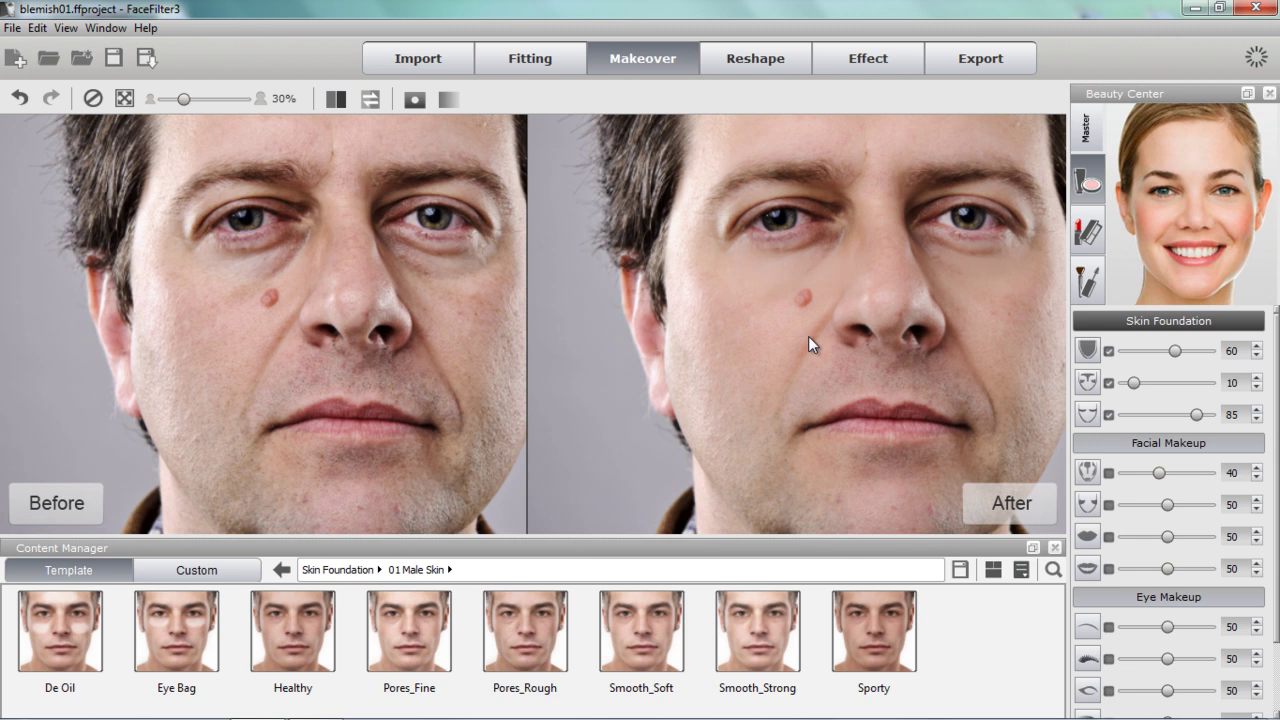
{"action": "left_click_drag", "start_coordinate": [905, 300], "coordinate": [866, 345]}
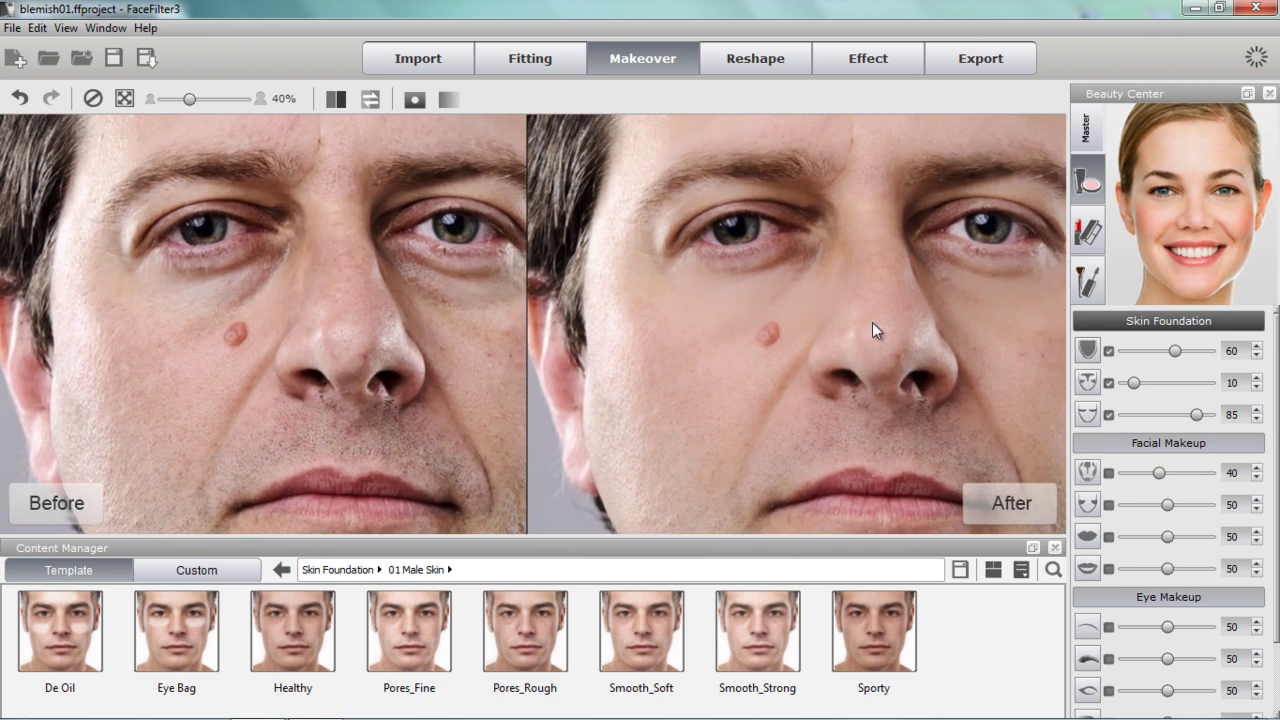
{"action": "left_click", "coordinate": [1094, 470]}
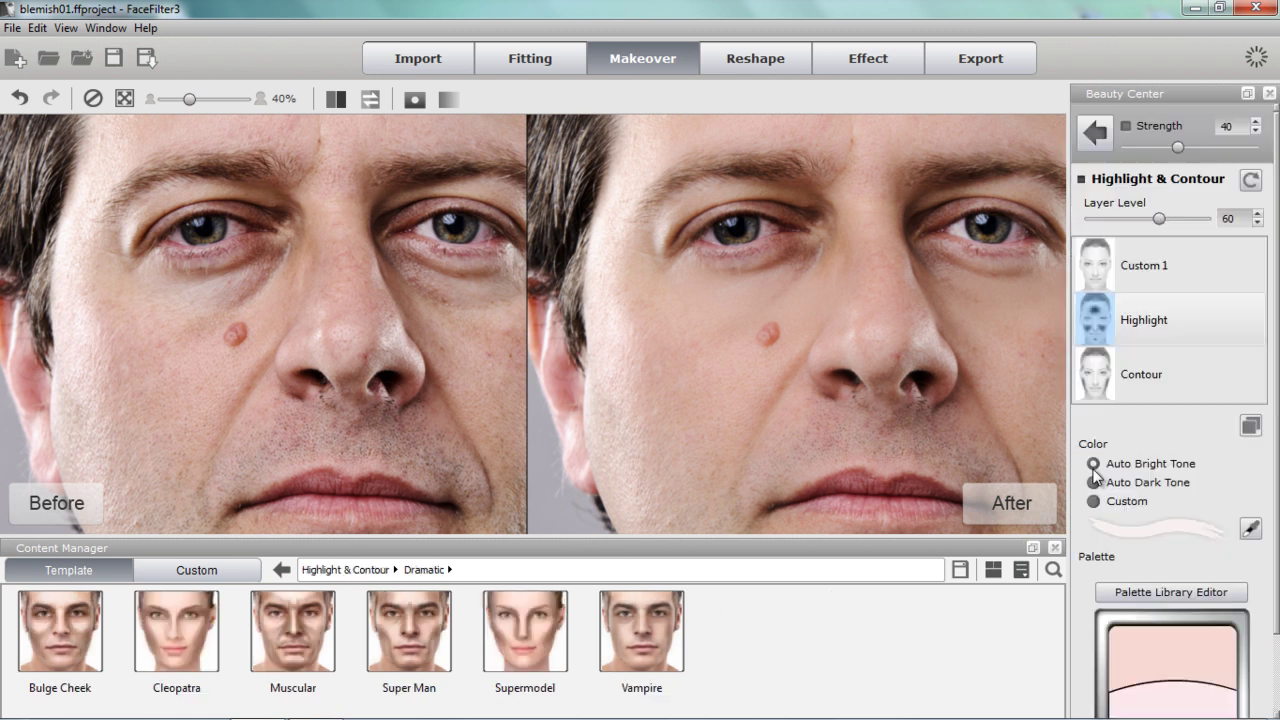
{"action": "scroll", "coordinate": [873, 330], "scroll_direction": "down", "scroll_amount": 3}
{"action": "scroll", "coordinate": [873, 330], "scroll_direction": "down", "scroll_amount": 1}
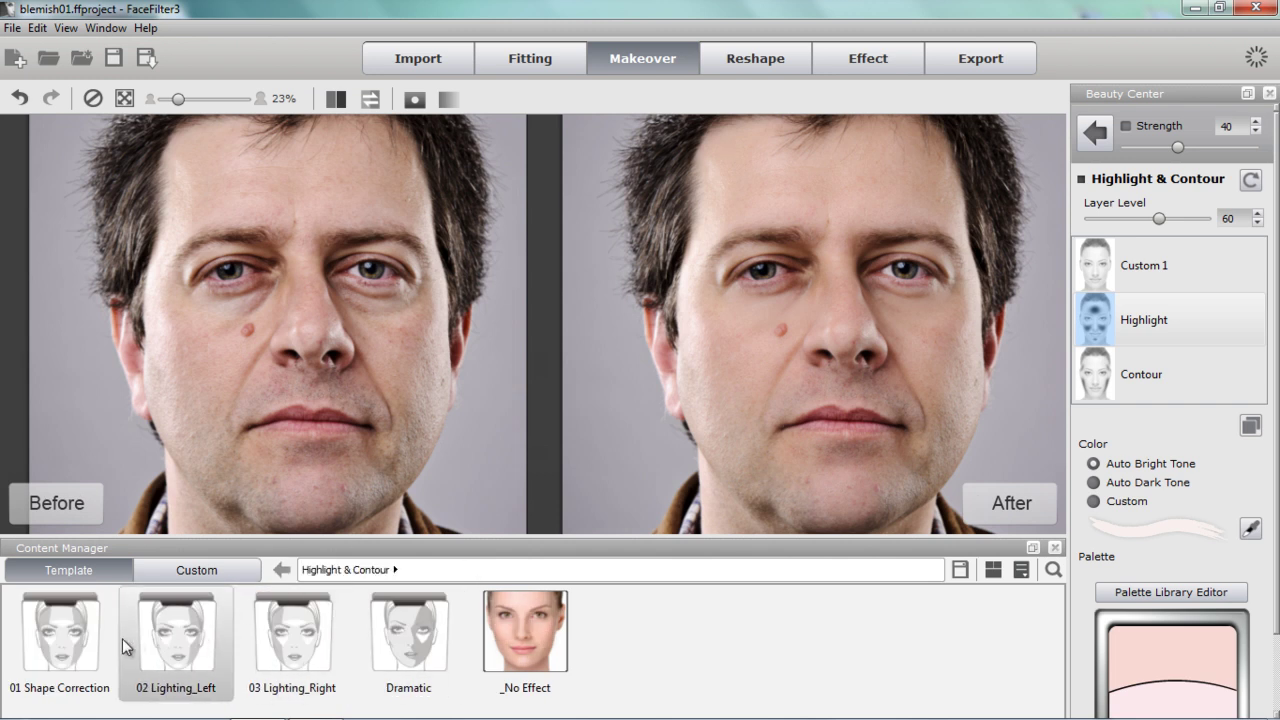
{"action": "double_click", "coordinate": [72, 645]}
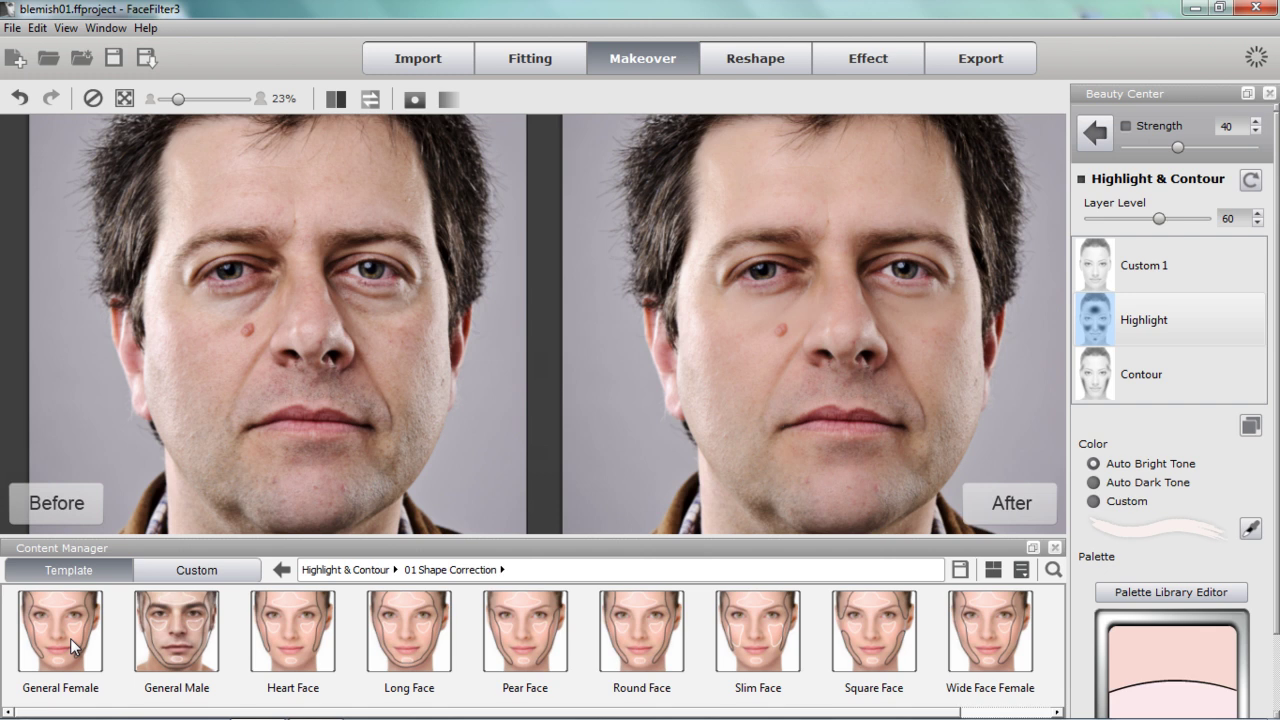
{"action": "double_click", "coordinate": [189, 623]}
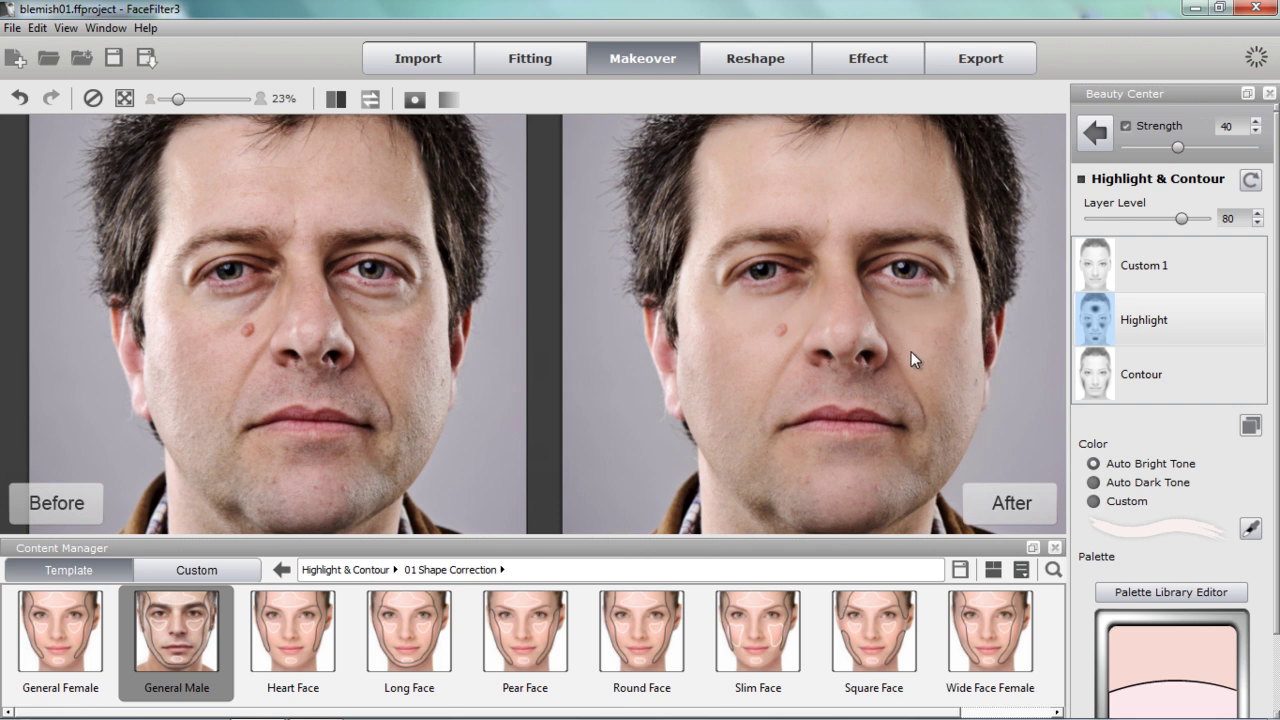
Select the Custom 1 layer of Highlight & Contour and open its mask tools for work on the cheek mole
{"action": "scroll", "coordinate": [899, 358], "scroll_direction": "up", "scroll_amount": 3}
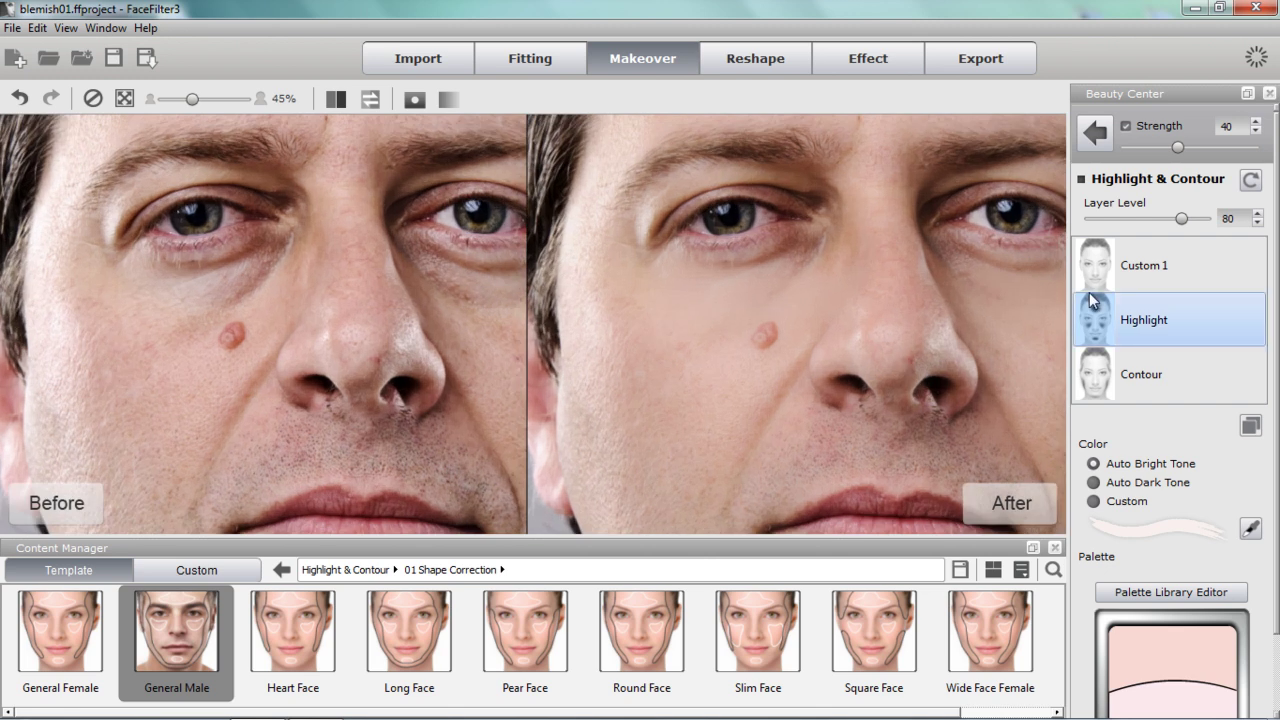
{"action": "left_click", "coordinate": [1150, 262]}
{"action": "left_click", "coordinate": [1165, 322]}
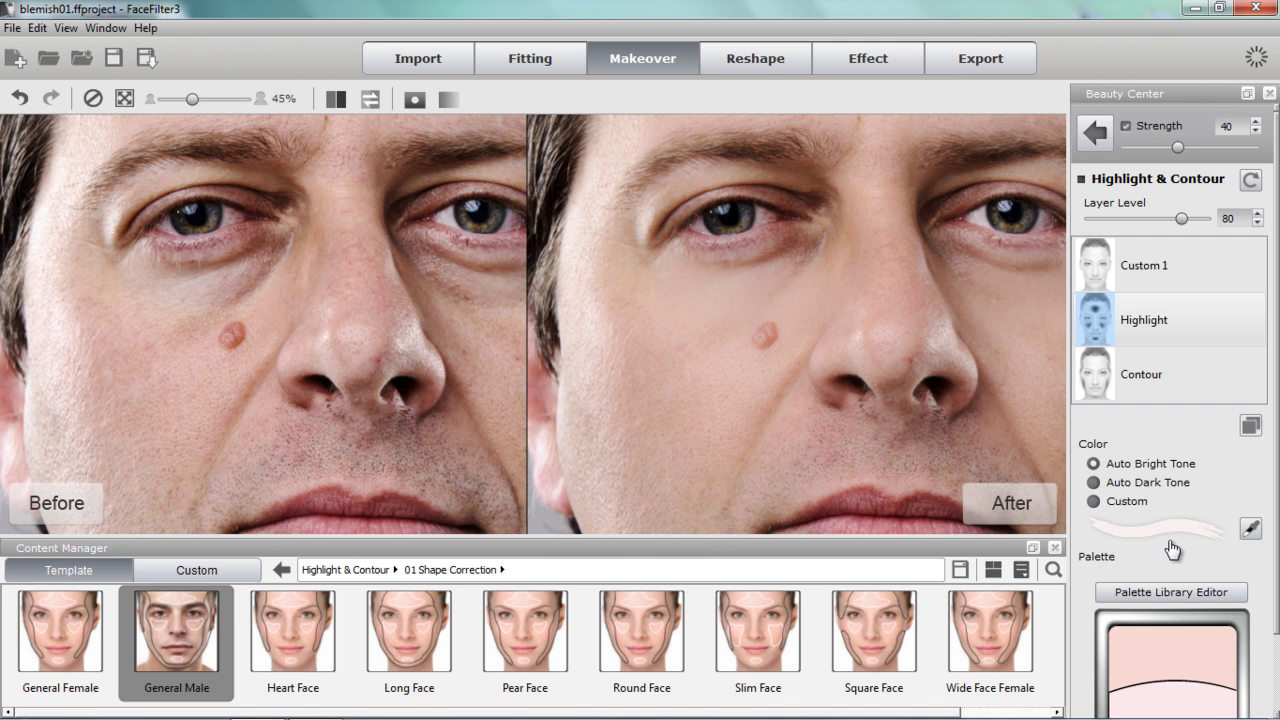
{"action": "left_click", "coordinate": [1134, 264]}
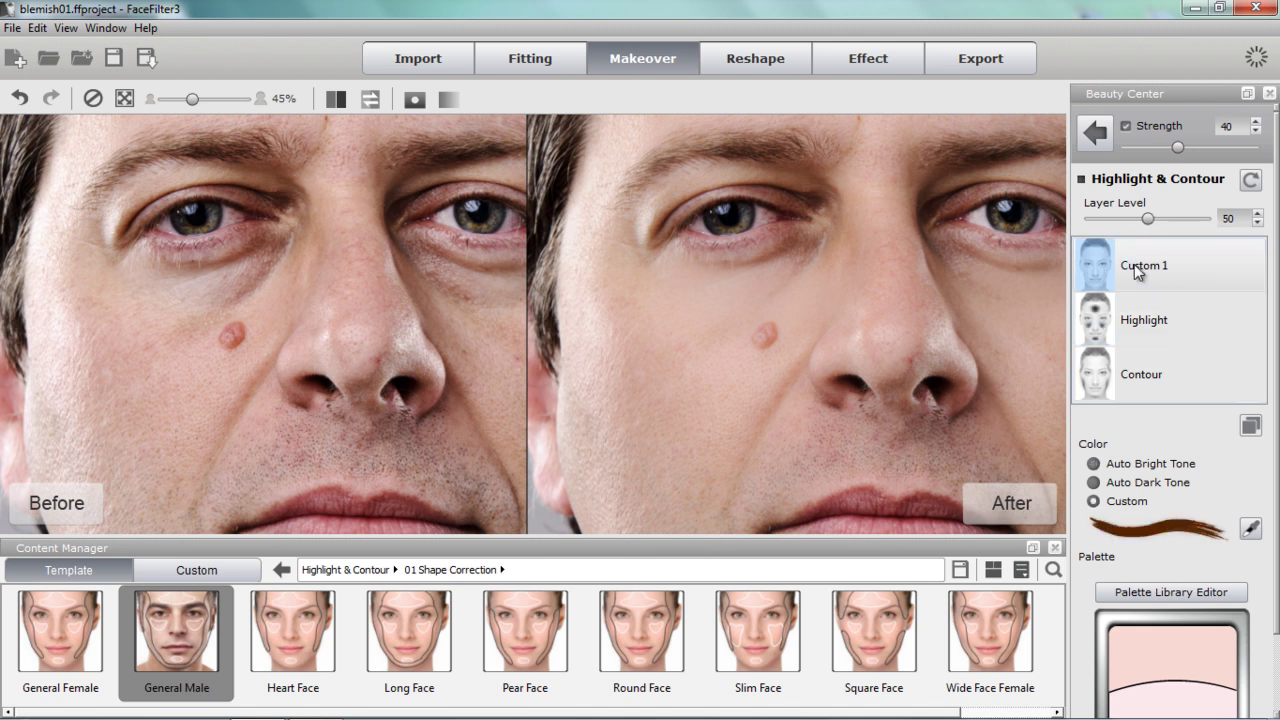
{"action": "left_click", "coordinate": [415, 99]}
{"action": "scroll", "coordinate": [363, 362], "scroll_direction": "down", "scroll_amount": 1}
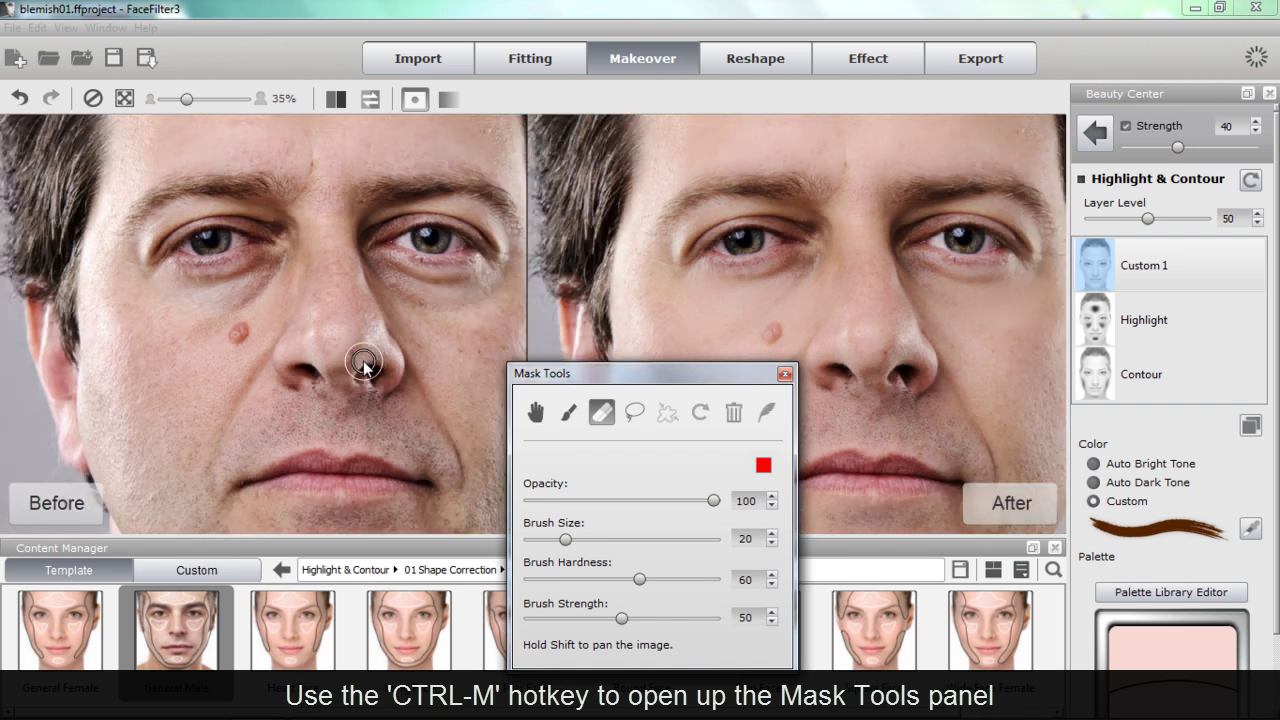
{"action": "scroll", "coordinate": [360, 360], "scroll_direction": "down", "scroll_amount": 1}
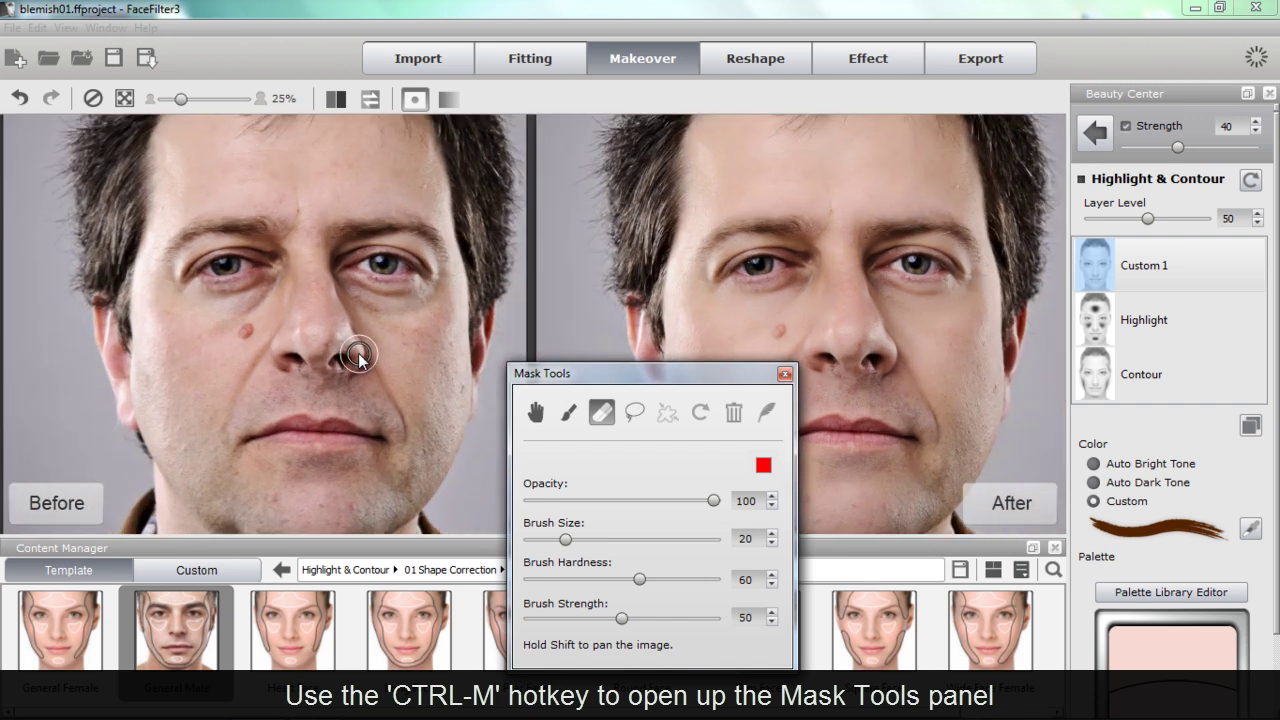
{"action": "scroll", "coordinate": [358, 353], "scroll_direction": "up", "scroll_amount": 3}
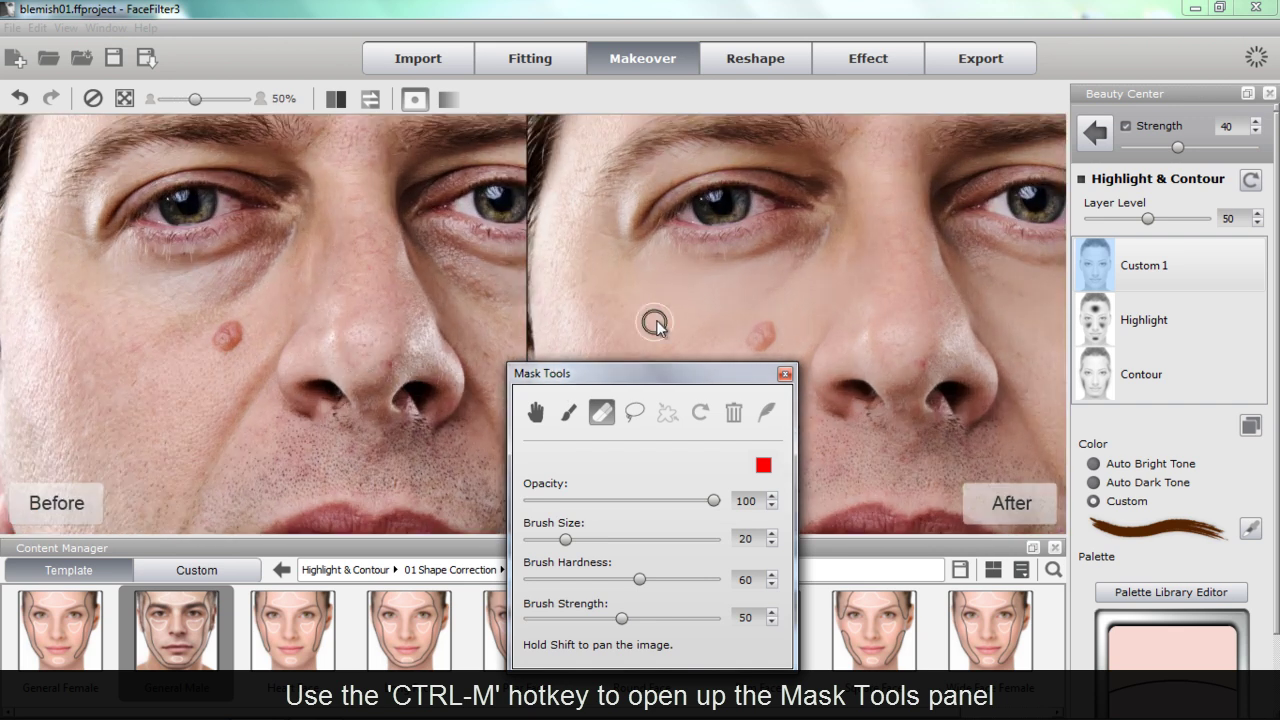
{"action": "left_click_drag", "start_coordinate": [681, 373], "coordinate": [709, 413]}
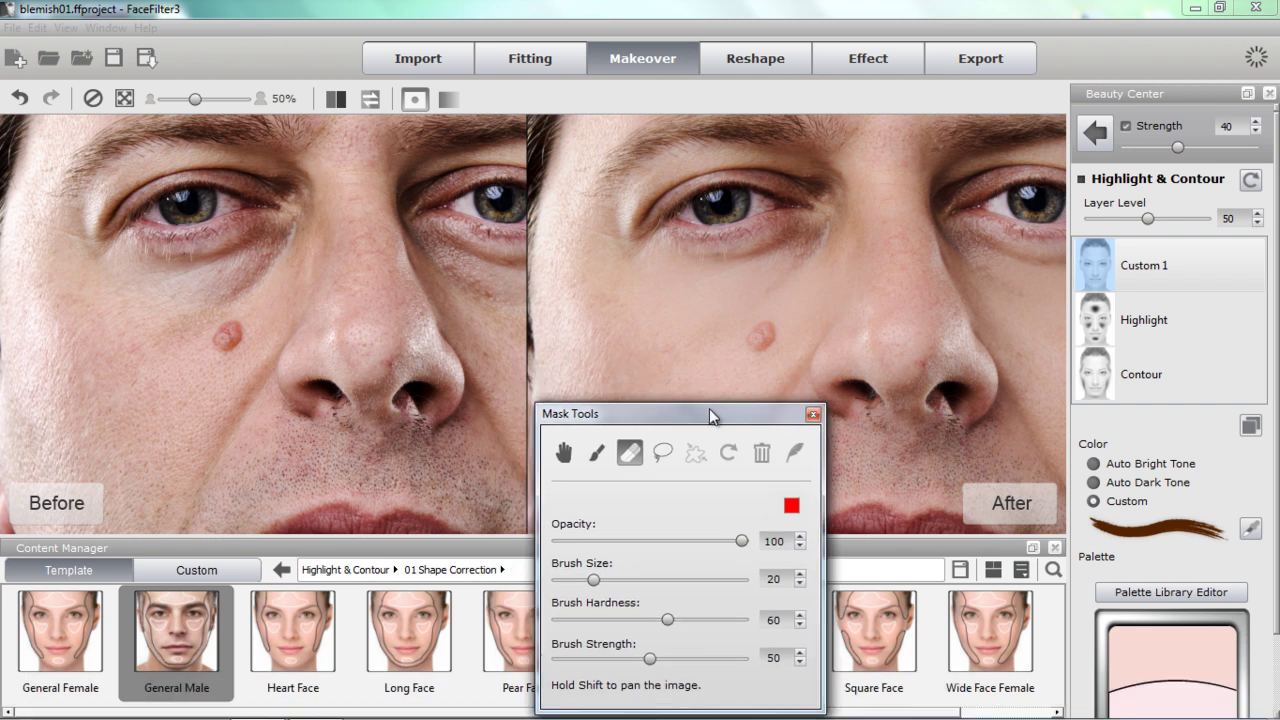
Set the custom color of the Custom 1 layer to white
{"action": "left_click", "coordinate": [1158, 540]}
{"action": "left_click_drag", "start_coordinate": [464, 228], "coordinate": [590, 312]}
{"action": "left_click_drag", "start_coordinate": [604, 258], "coordinate": [600, 80]}
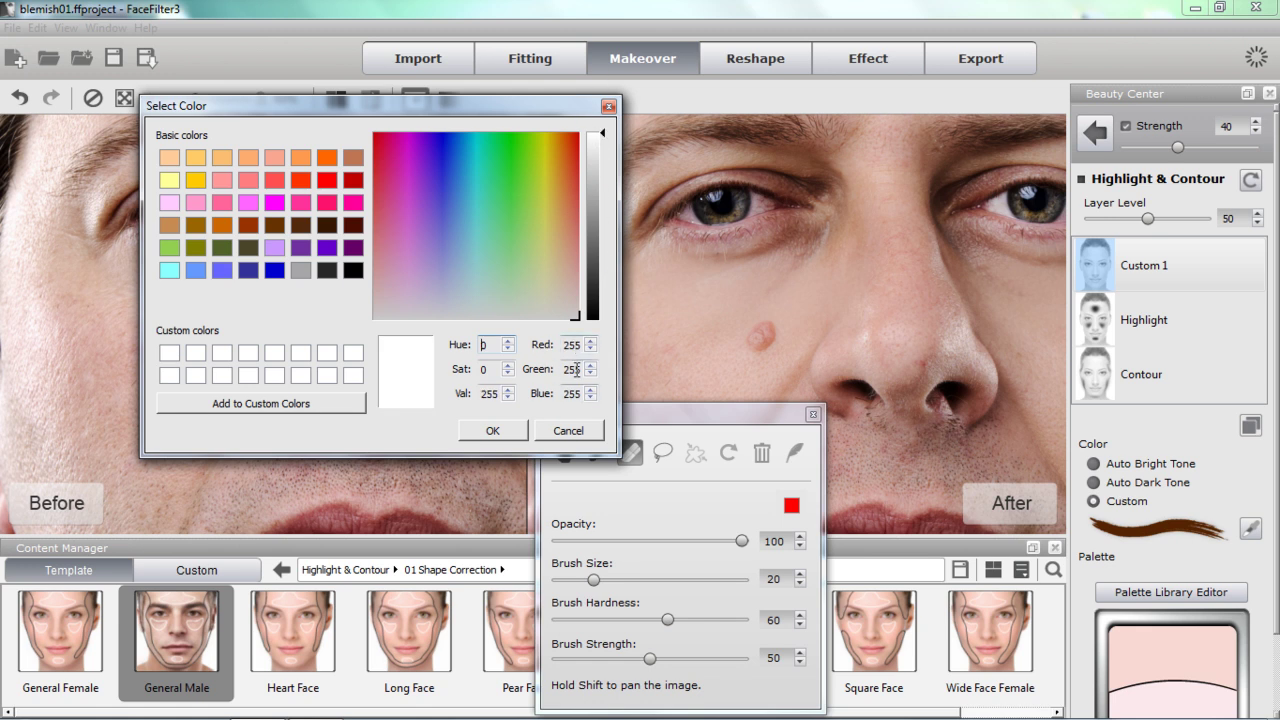
{"action": "left_click", "coordinate": [497, 432]}
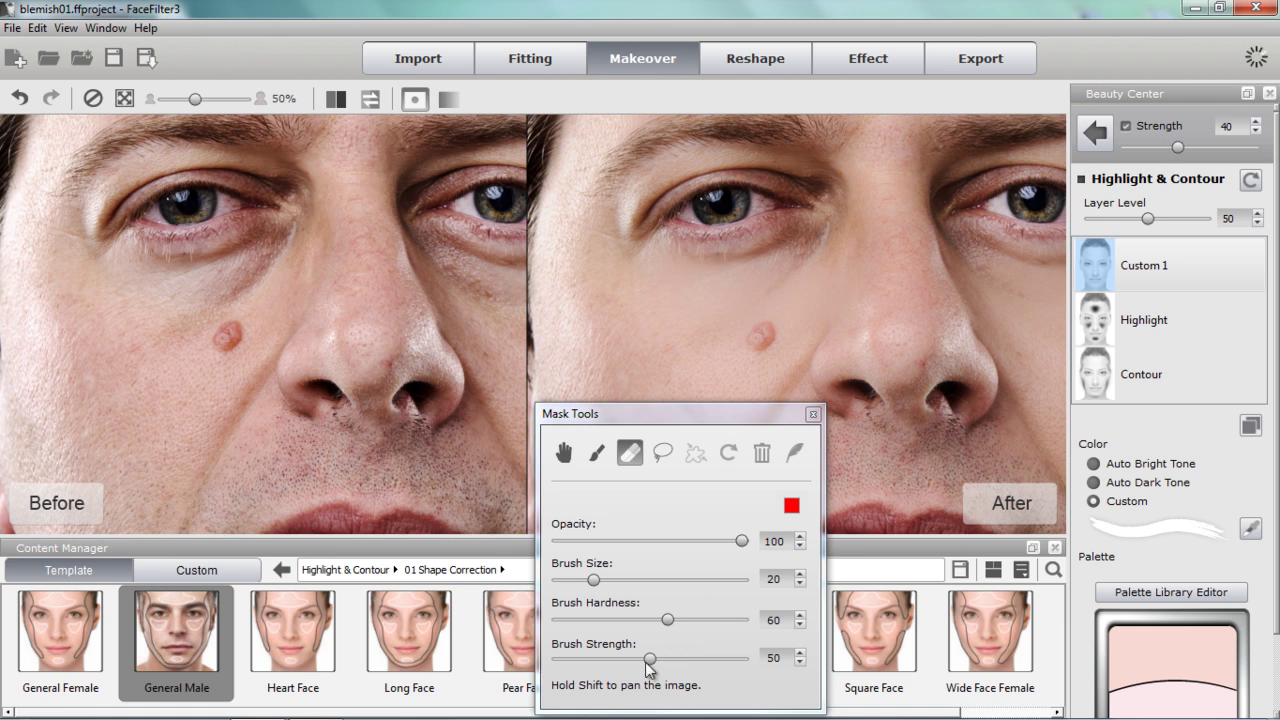
Set the mask eraser to size 30, hardness 72 and strength 100
{"action": "left_click_drag", "start_coordinate": [650, 658], "coordinate": [741, 658]}
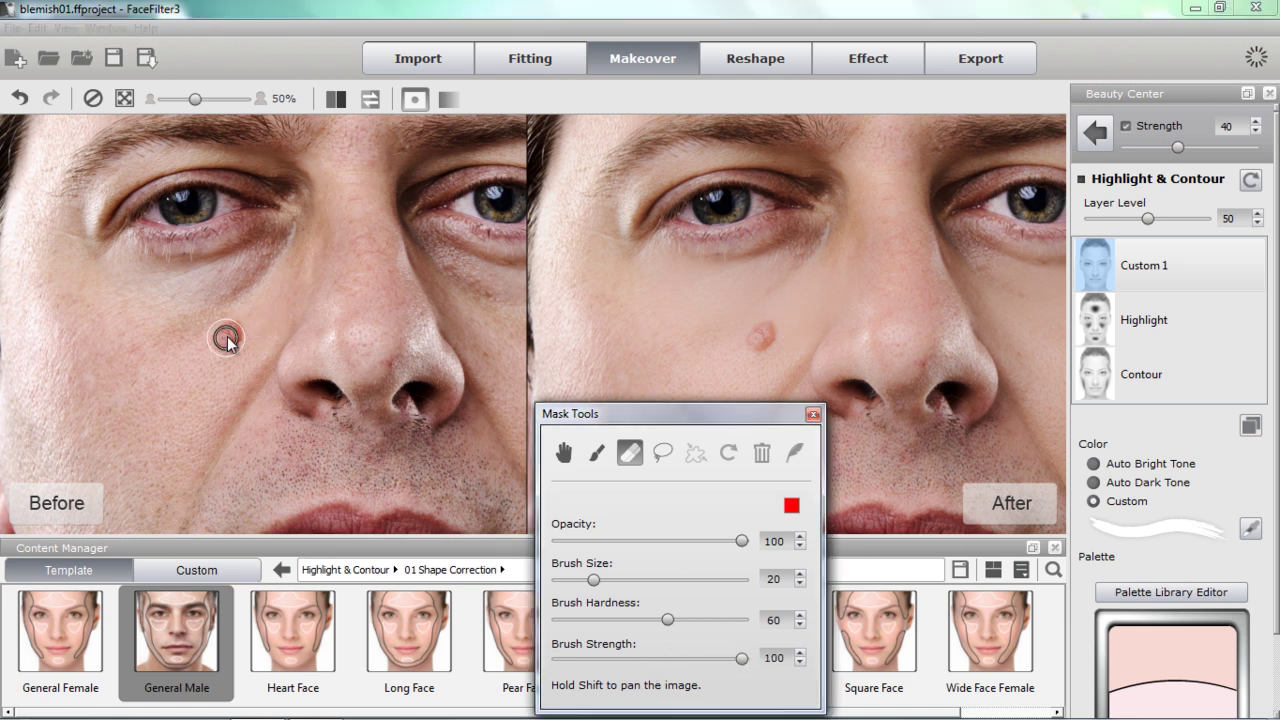
{"action": "left_click_drag", "start_coordinate": [662, 620], "coordinate": [682, 616]}
{"action": "left_click_drag", "start_coordinate": [593, 581], "coordinate": [602, 581]}
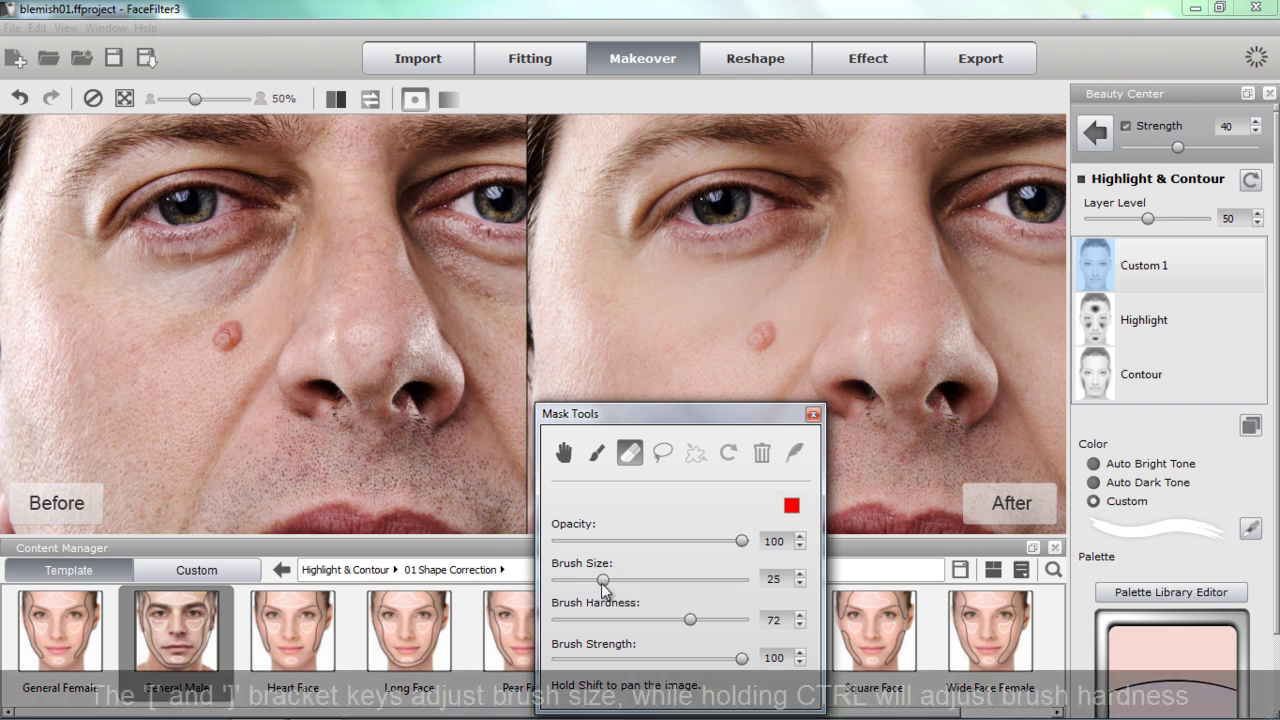
{"action": "key", "text": "bracketleft"}
{"action": "key", "text": "bracketleft"}
{"action": "key", "text": "bracketright"}
{"action": "key", "text": "bracketright"}
{"action": "key", "text": "bracketright"}
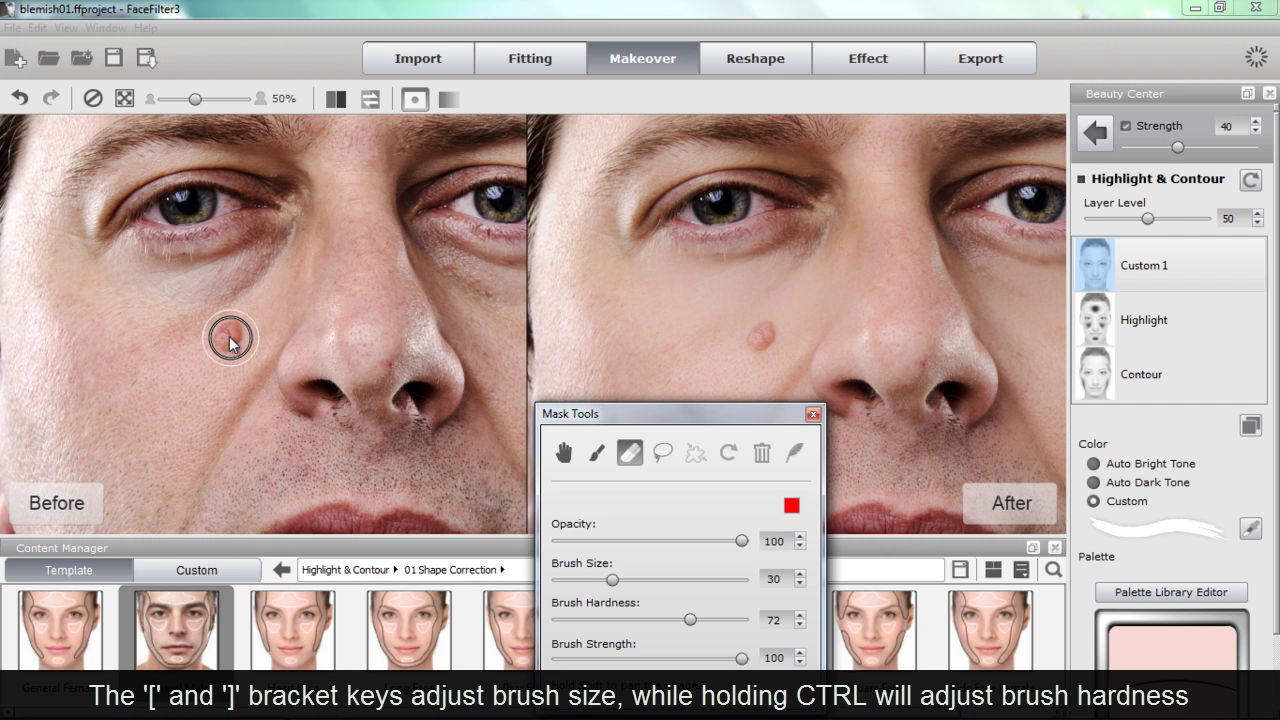
{"action": "key", "text": "bracketleft"}
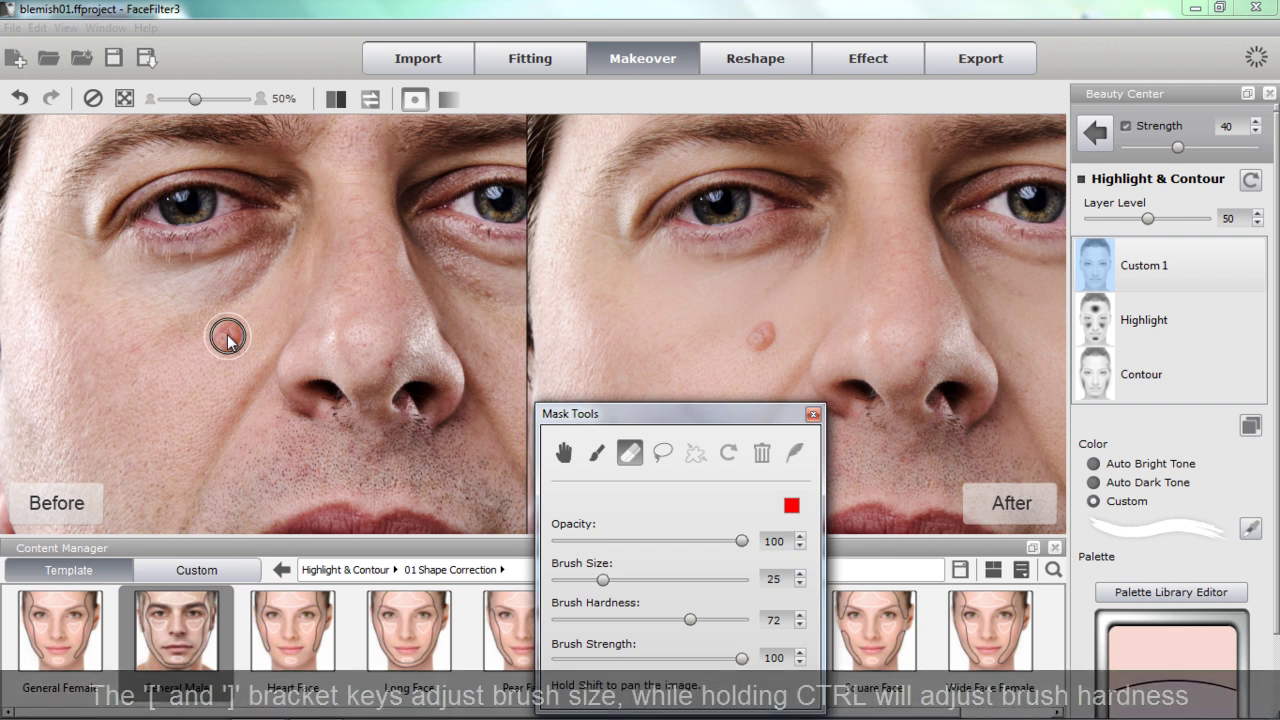
{"action": "key", "text": "bracketright"}
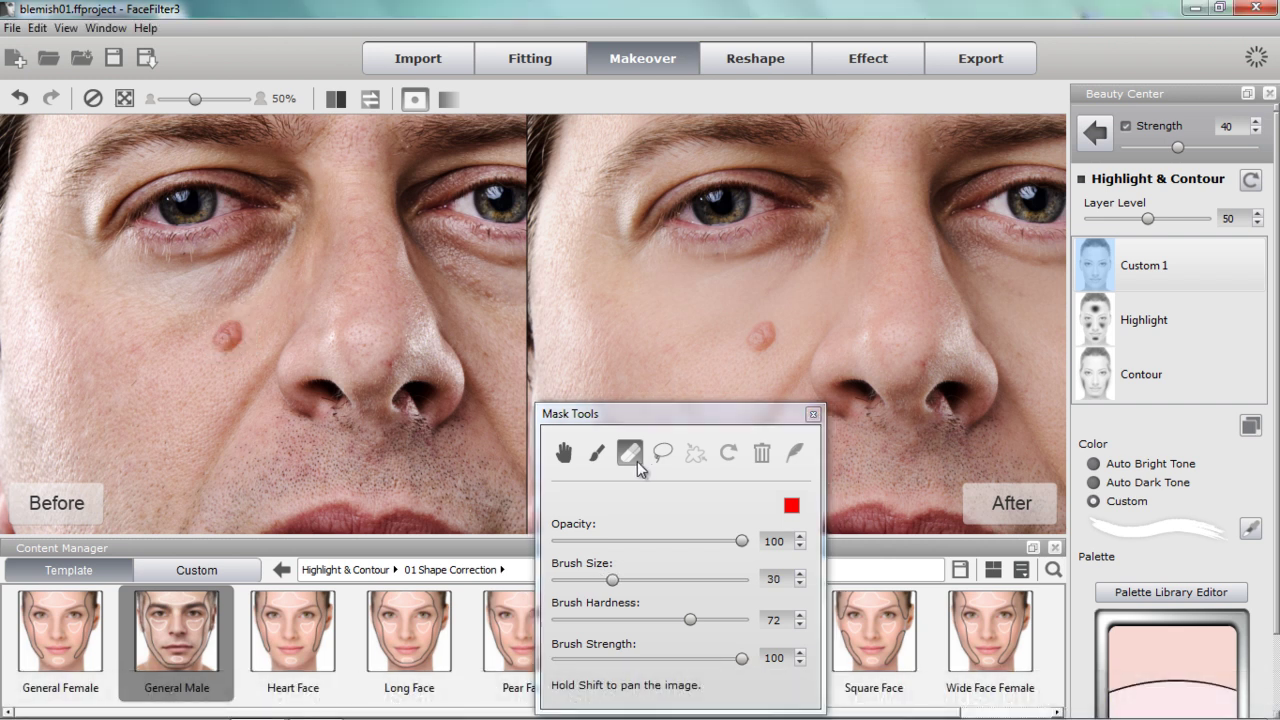
Switch to the mask brush and set its size to 25, hardness to 73 and strength to 100
{"action": "left_click", "coordinate": [600, 458]}
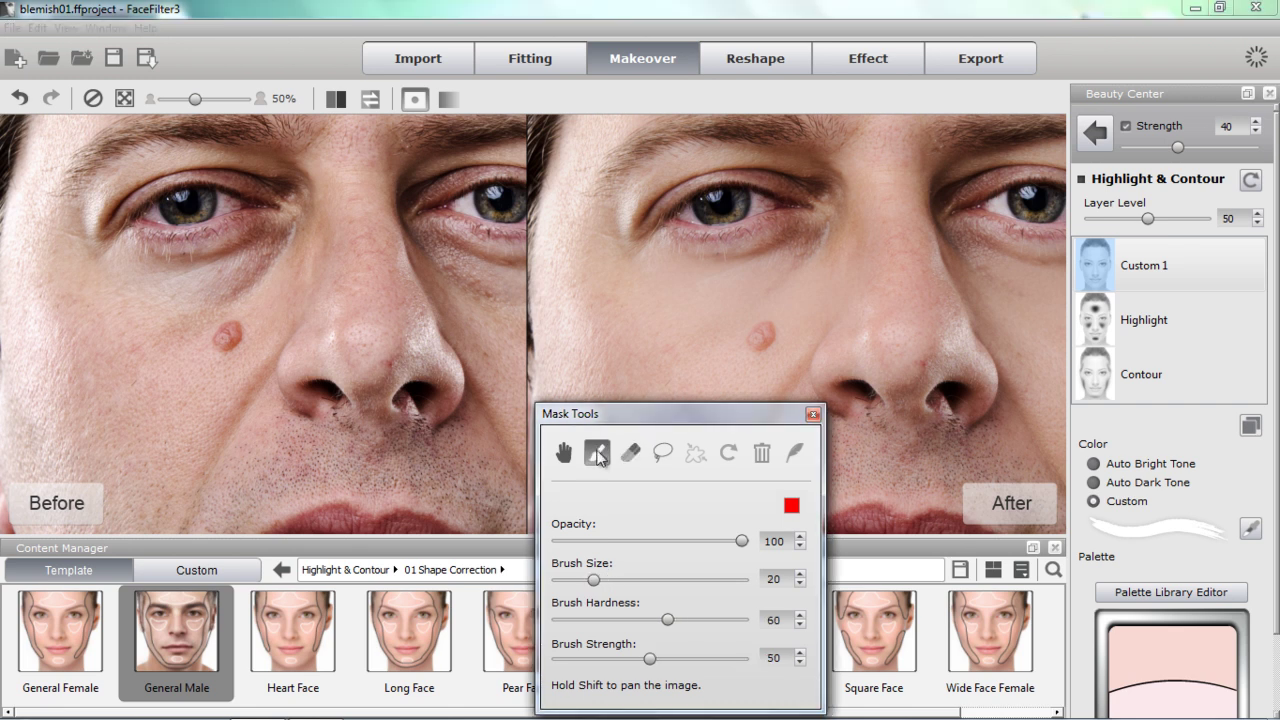
{"action": "key", "text": "bracketright"}
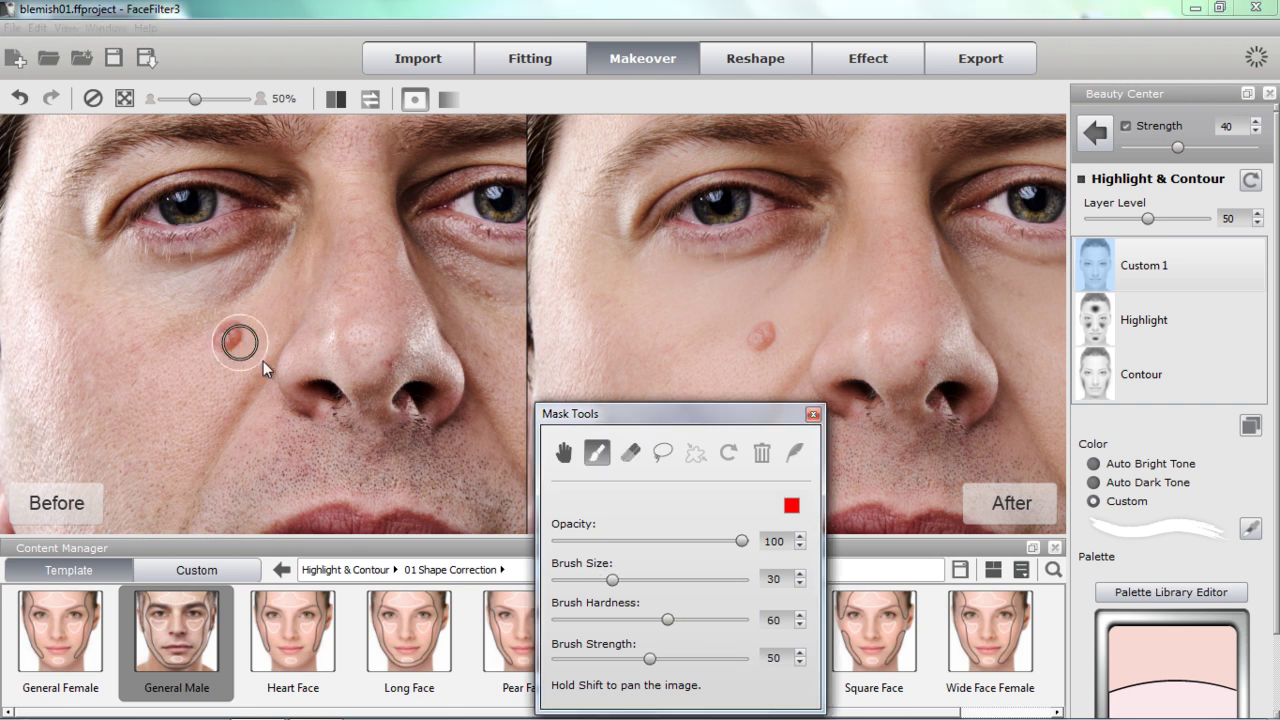
{"action": "left_click_drag", "start_coordinate": [706, 408], "coordinate": [710, 333]}
{"action": "left_click_drag", "start_coordinate": [653, 585], "coordinate": [759, 585]}
{"action": "mouse_move", "coordinate": [671, 544]}
{"action": "left_mouse_down"}
{"action": "mouse_move", "coordinate": [705, 545]}
{"action": "mouse_move", "coordinate": [696, 553]}
{"action": "left_mouse_up"}
{"action": "mouse_move", "coordinate": [697, 344]}
{"action": "left_mouse_down"}
{"action": "mouse_move", "coordinate": [693, 370]}
{"action": "mouse_move", "coordinate": [634, 438]}
{"action": "left_mouse_up"}
{"action": "key", "text": "bracketleft"}
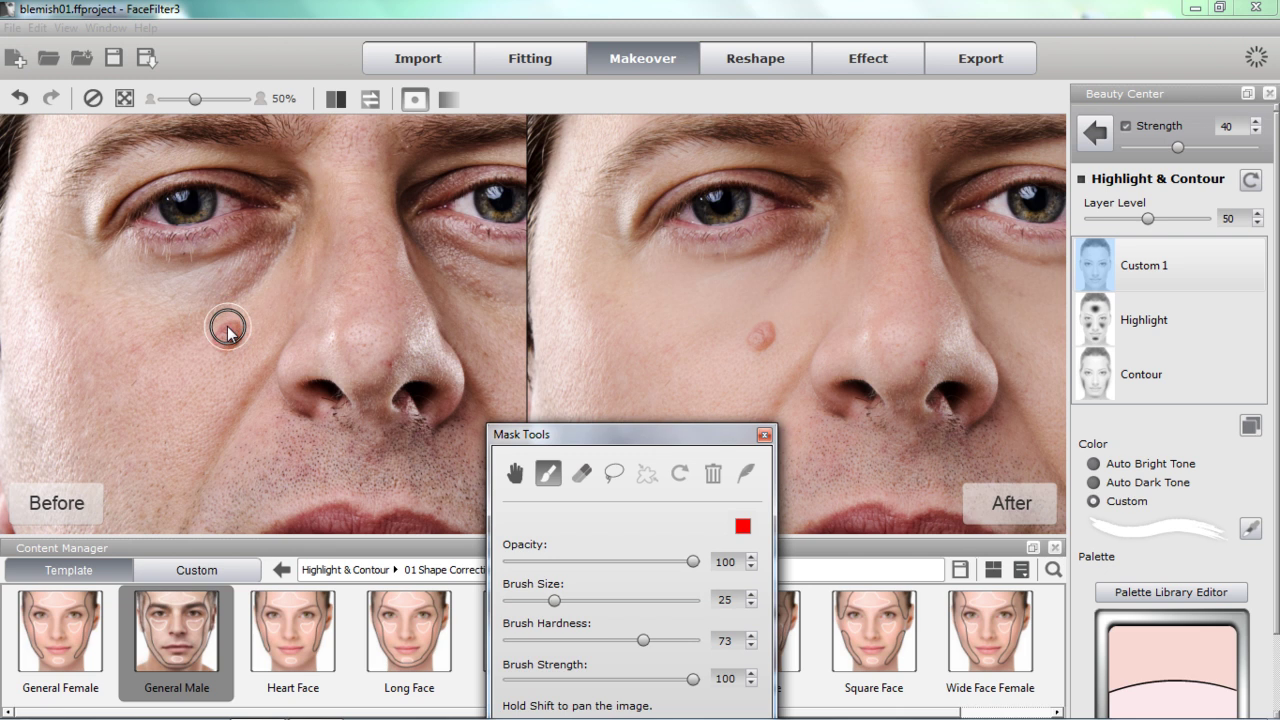
Paint the Custom 1 mask over the cheek mole and set Layer Level to 100 and Strength to 54
{"action": "left_click", "coordinate": [228, 338]}
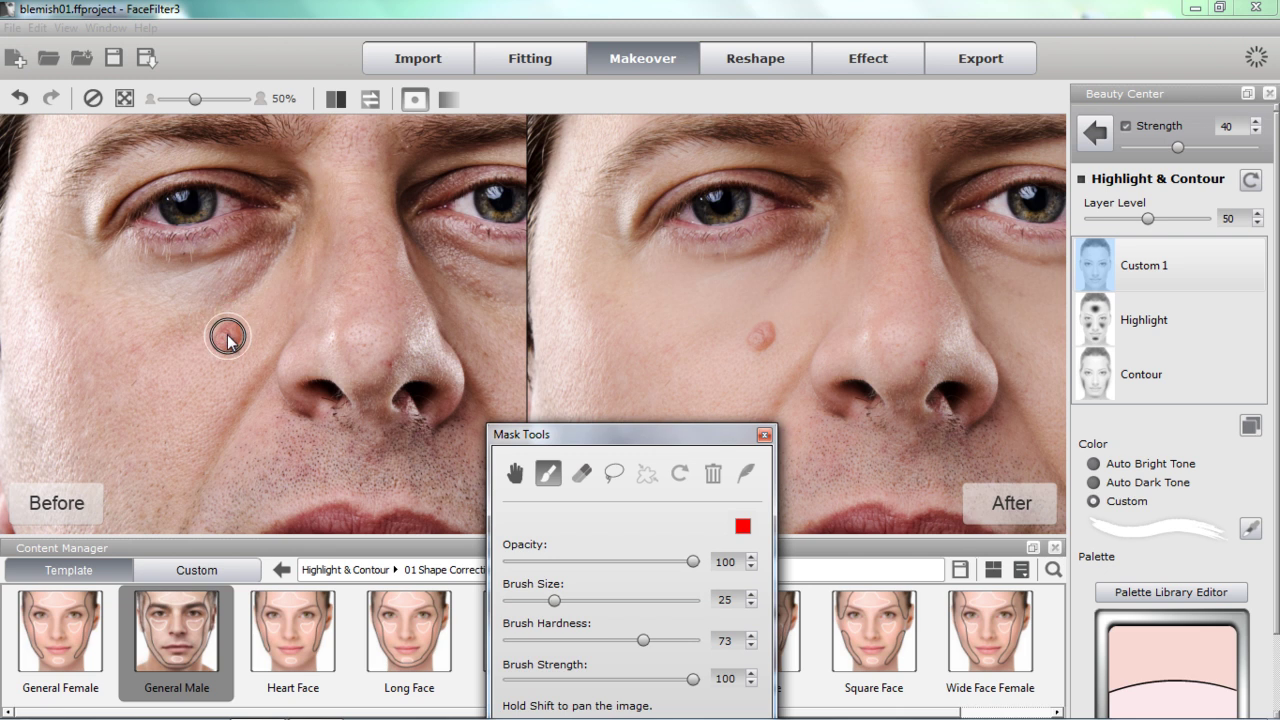
{"action": "left_click", "coordinate": [228, 338]}
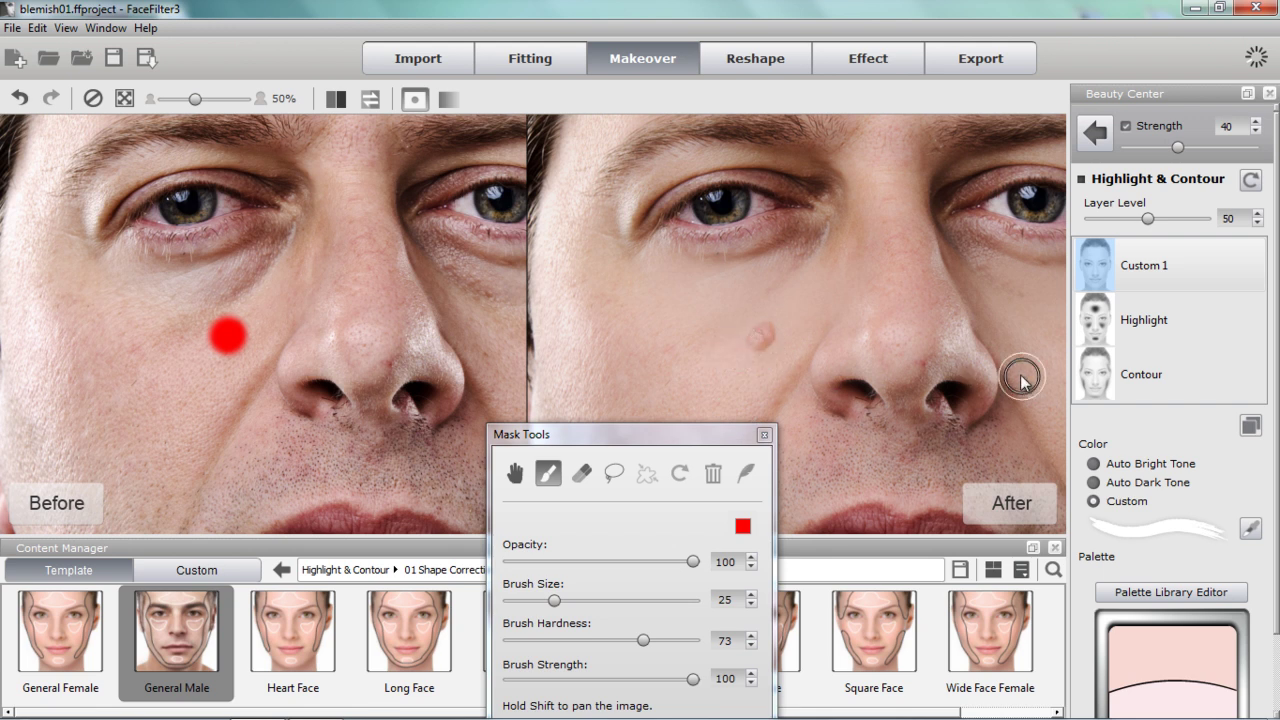
{"action": "left_click_drag", "start_coordinate": [1149, 221], "coordinate": [1204, 221]}
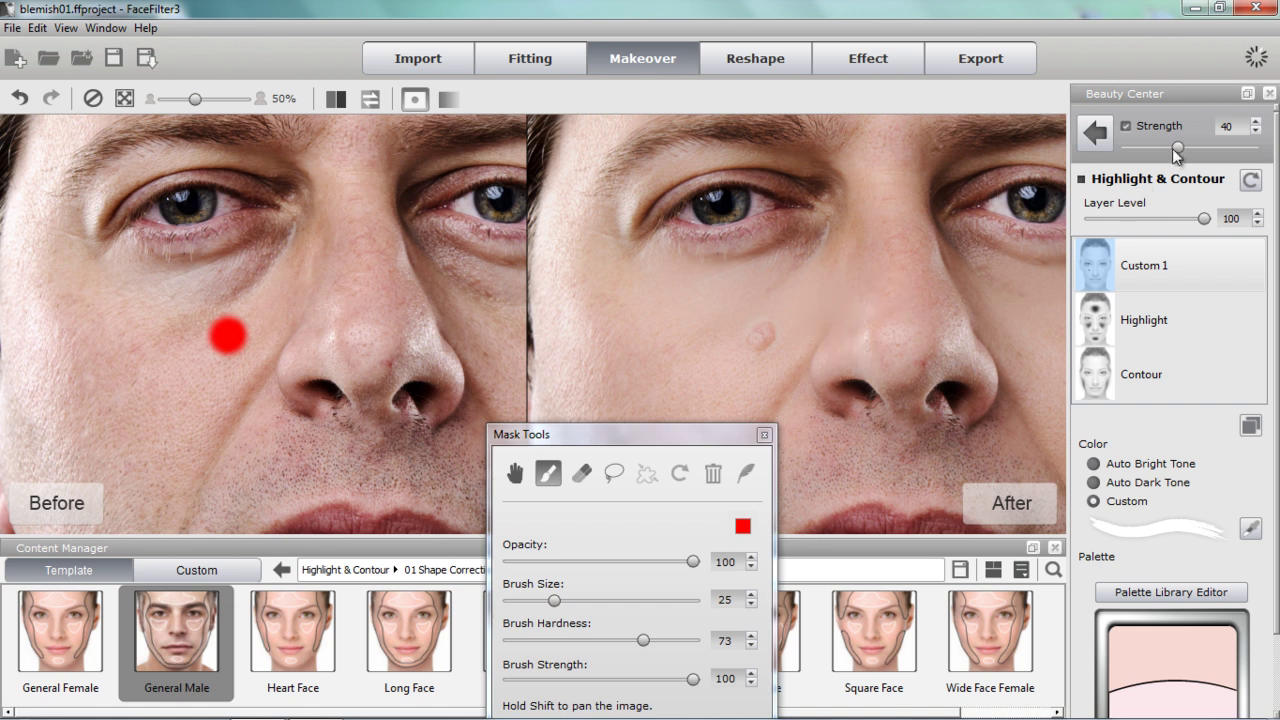
{"action": "left_click_drag", "start_coordinate": [1180, 150], "coordinate": [1196, 150]}
Erase around the edge of the mole's mask with eraser hardness 57 and strength 75, and close the mask tools
{"action": "left_click", "coordinate": [583, 475]}
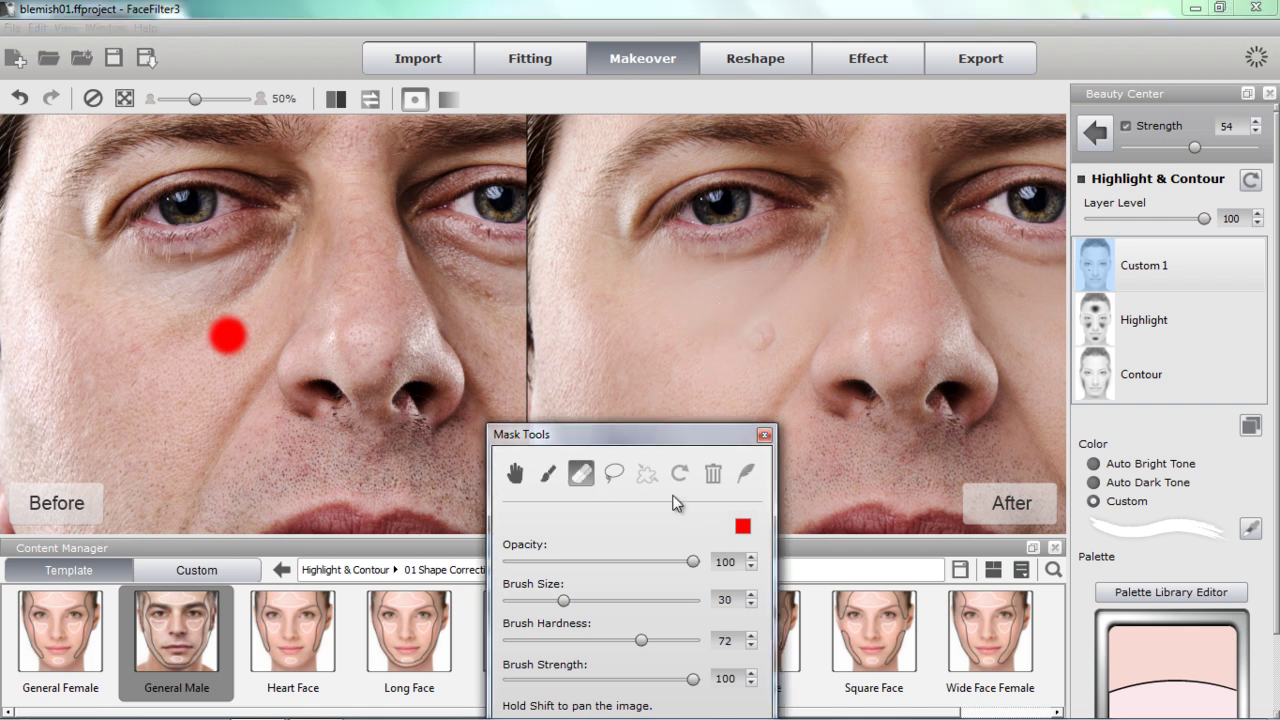
{"action": "left_click_drag", "start_coordinate": [671, 435], "coordinate": [621, 379]}
{"action": "mouse_move", "coordinate": [644, 624]}
{"action": "left_mouse_down"}
{"action": "mouse_move", "coordinate": [562, 620]}
{"action": "mouse_move", "coordinate": [597, 623]}
{"action": "mouse_move", "coordinate": [564, 588]}
{"action": "left_mouse_up"}
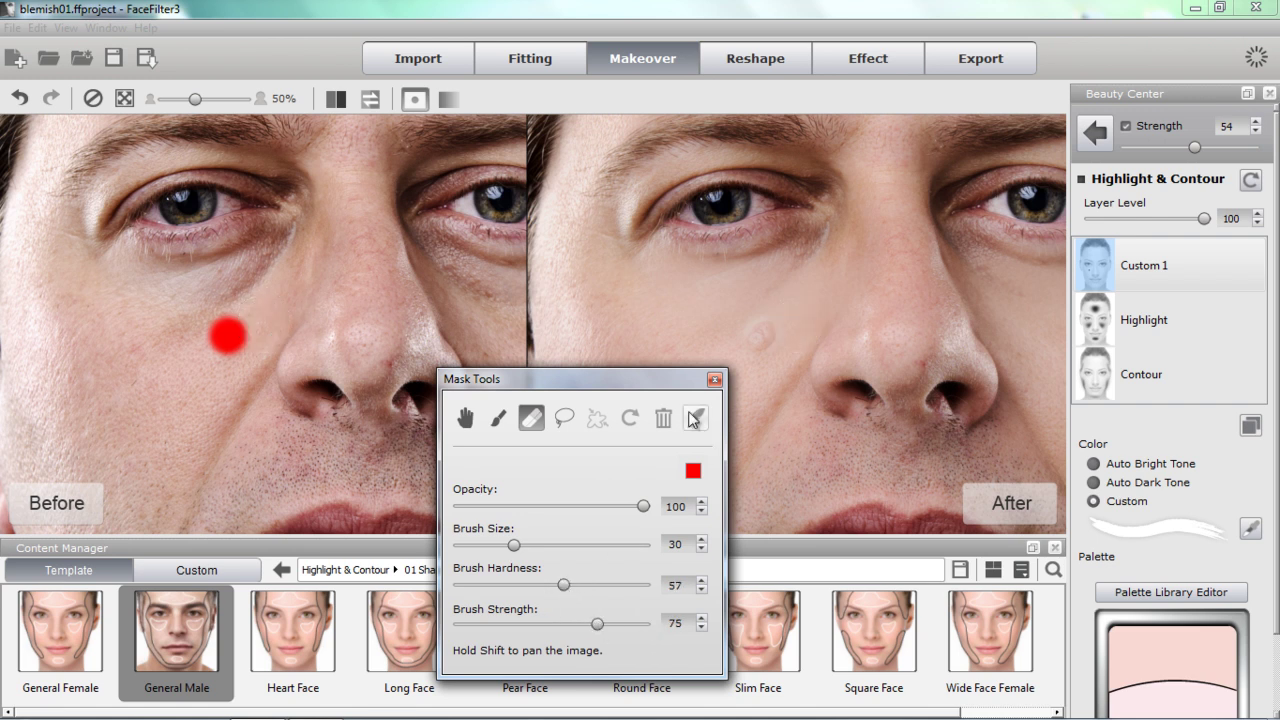
{"action": "left_click", "coordinate": [727, 312]}
{"action": "mouse_move", "coordinate": [727, 312]}
{"action": "left_mouse_down"}
{"action": "mouse_move", "coordinate": [806, 303]}
{"action": "mouse_move", "coordinate": [755, 297]}
{"action": "mouse_move", "coordinate": [722, 322]}
{"action": "mouse_move", "coordinate": [726, 370]}
{"action": "mouse_move", "coordinate": [745, 378]}
{"action": "left_mouse_up"}
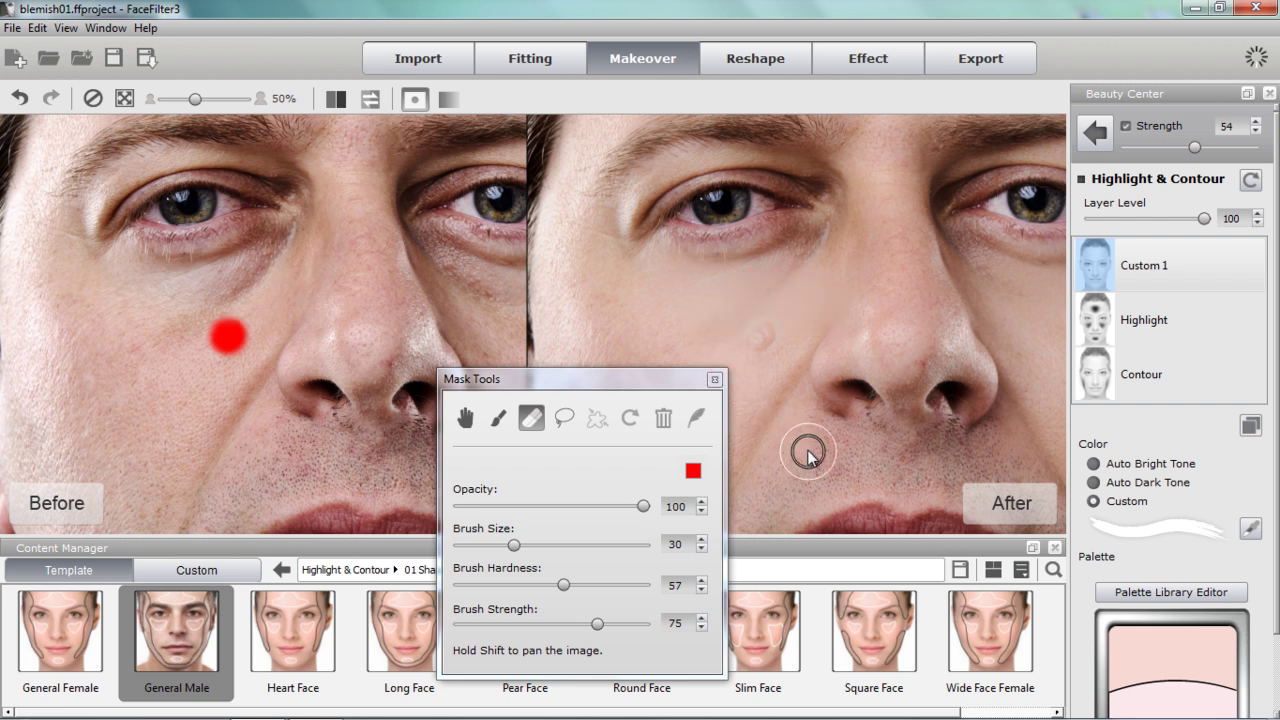
{"action": "scroll", "coordinate": [1014, 335], "scroll_direction": "down", "scroll_amount": 2}
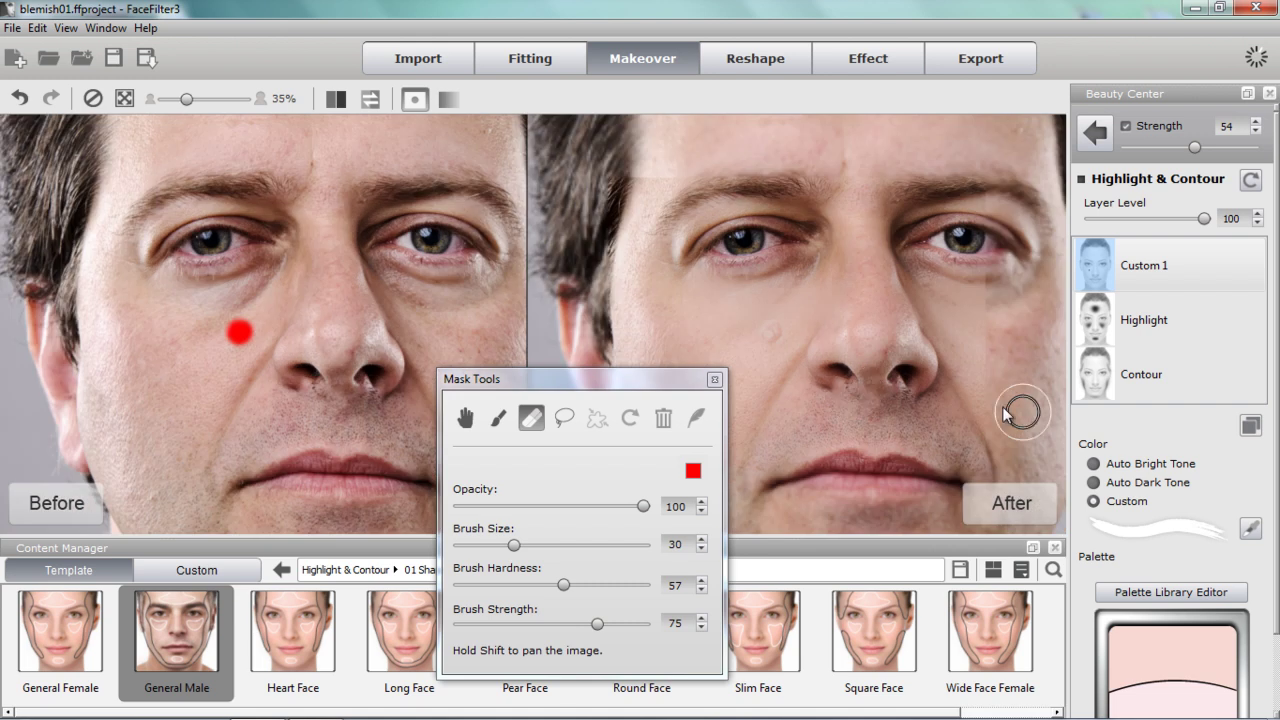
{"action": "left_click", "coordinate": [714, 380]}
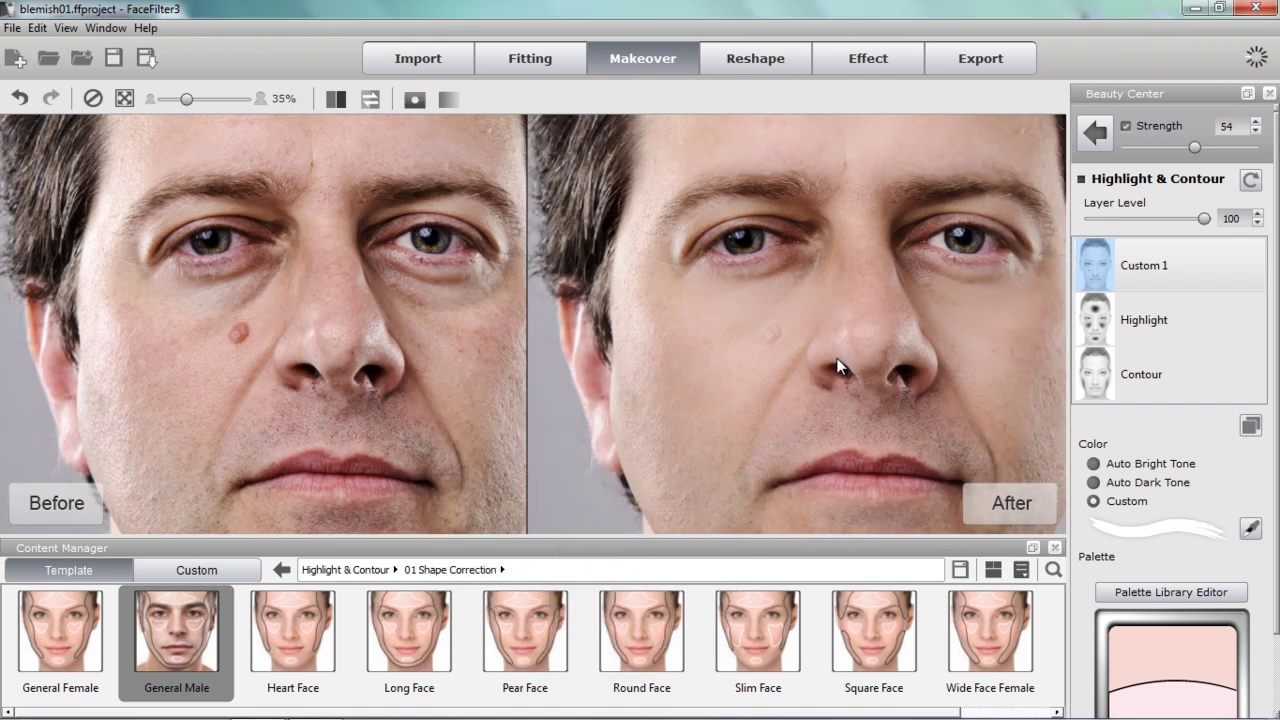
Open the blemish03.ffproject project from the FF3 Tutorials folder without saving the current project
{"action": "scroll", "coordinate": [855, 358], "scroll_direction": "down", "scroll_amount": 2}
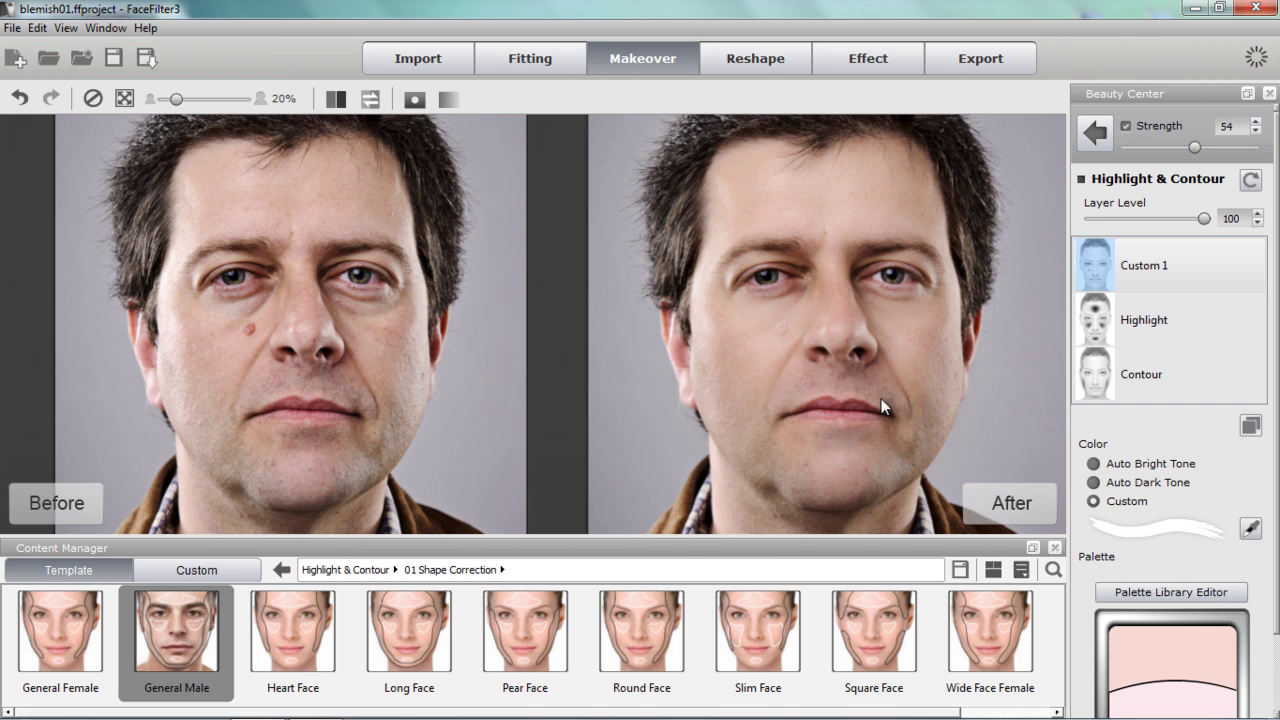
{"action": "left_click_drag", "start_coordinate": [897, 400], "coordinate": [874, 421]}
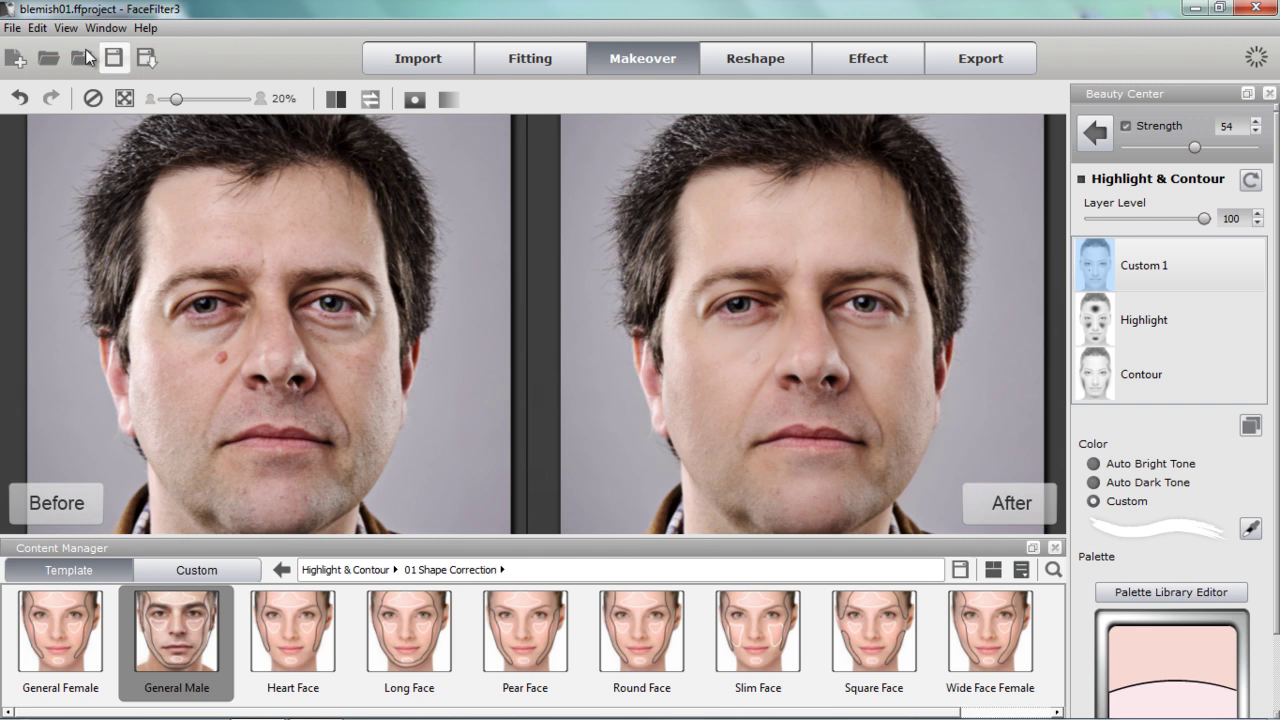
{"action": "left_click", "coordinate": [48, 56]}
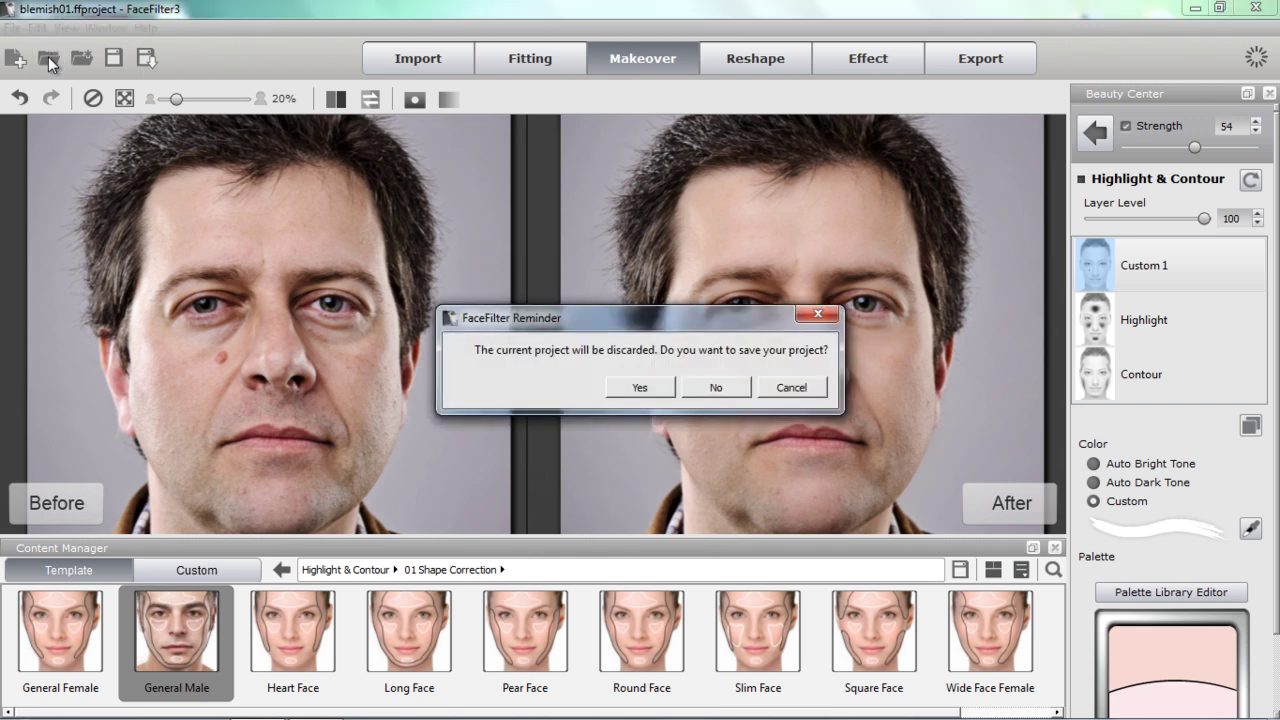
{"action": "left_click", "coordinate": [718, 391]}
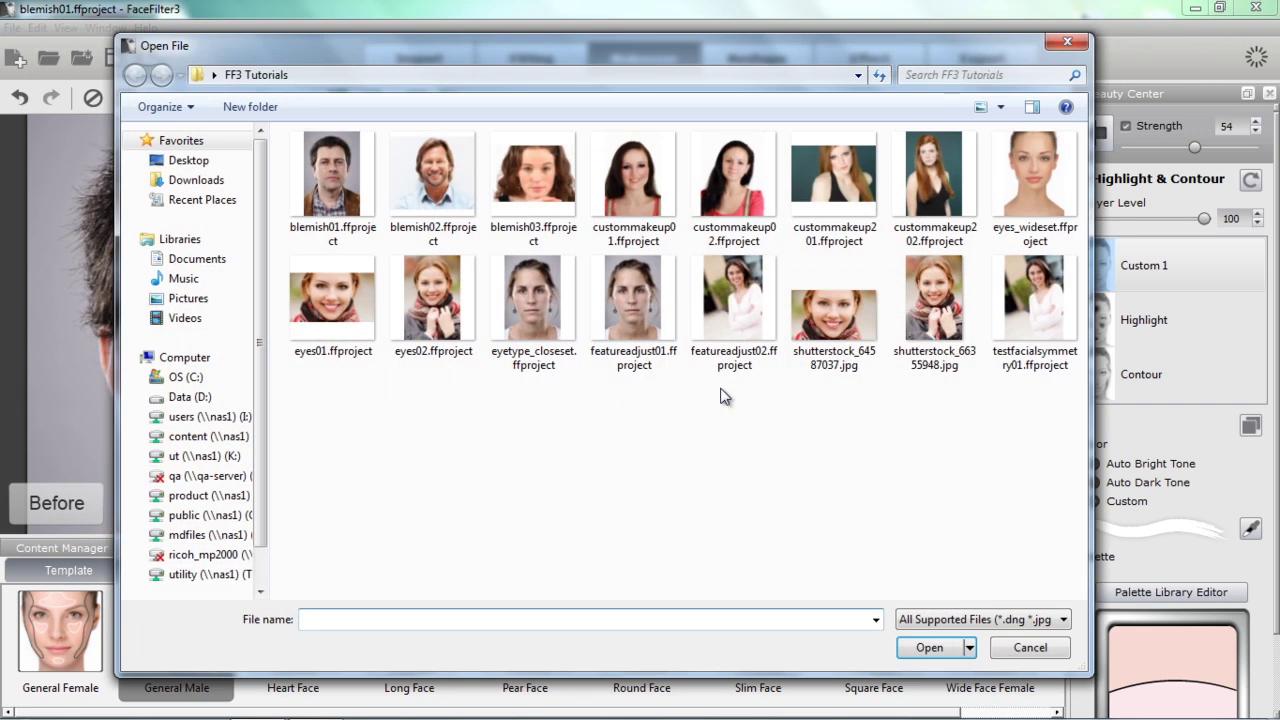
{"action": "left_click", "coordinate": [535, 199]}
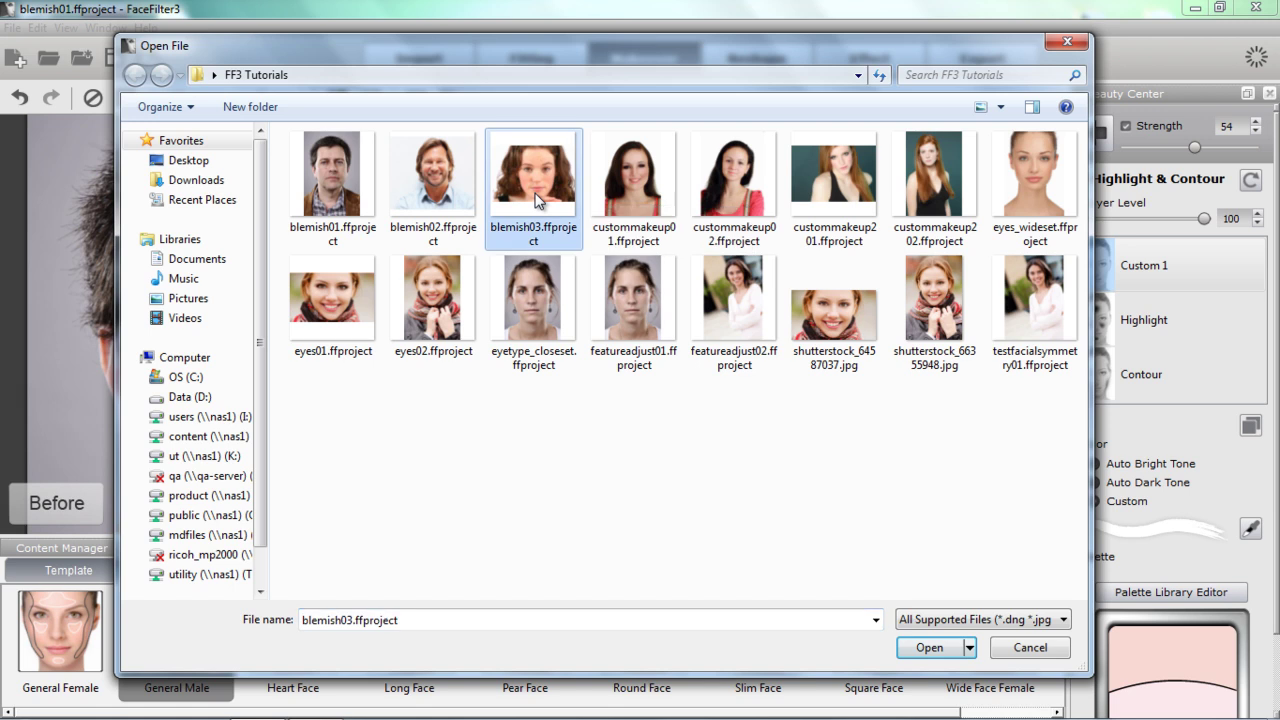
{"action": "left_click", "coordinate": [942, 649]}
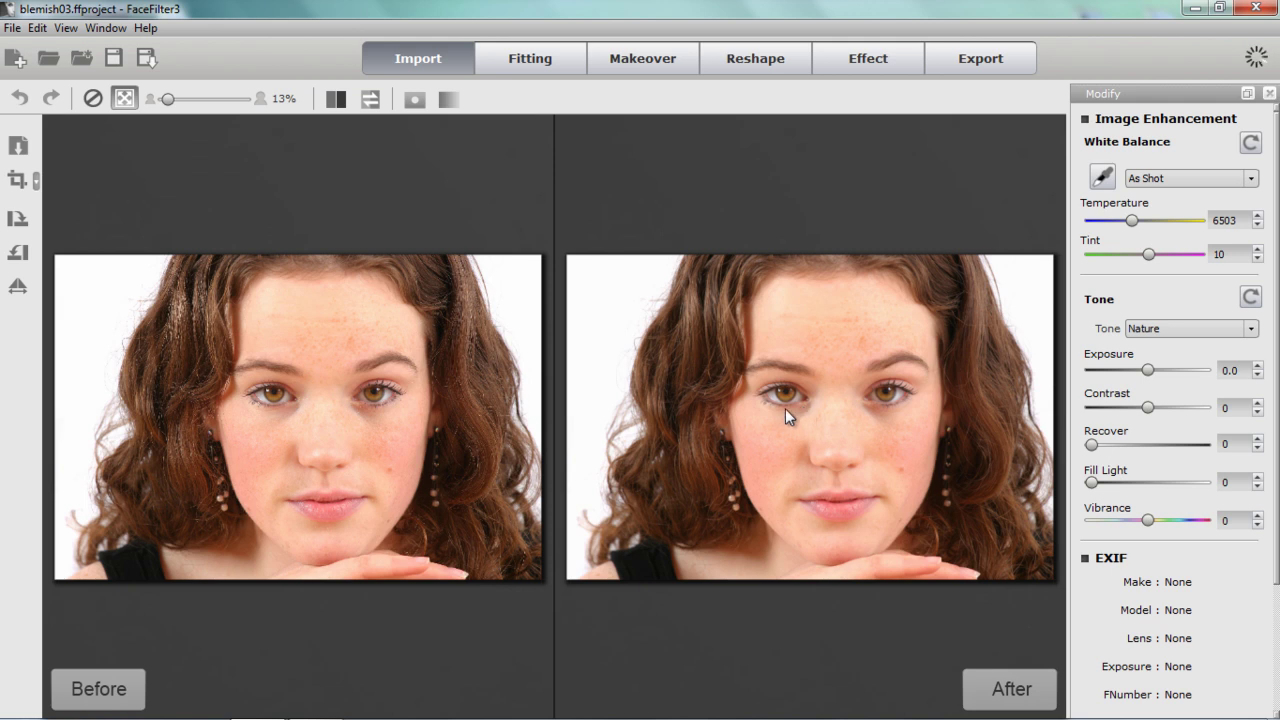
Apply the Smooth_Strong makeover template from 02 Female Skin as the woman's skin foundation
{"action": "scroll", "coordinate": [739, 436], "scroll_direction": "up", "scroll_amount": 3}
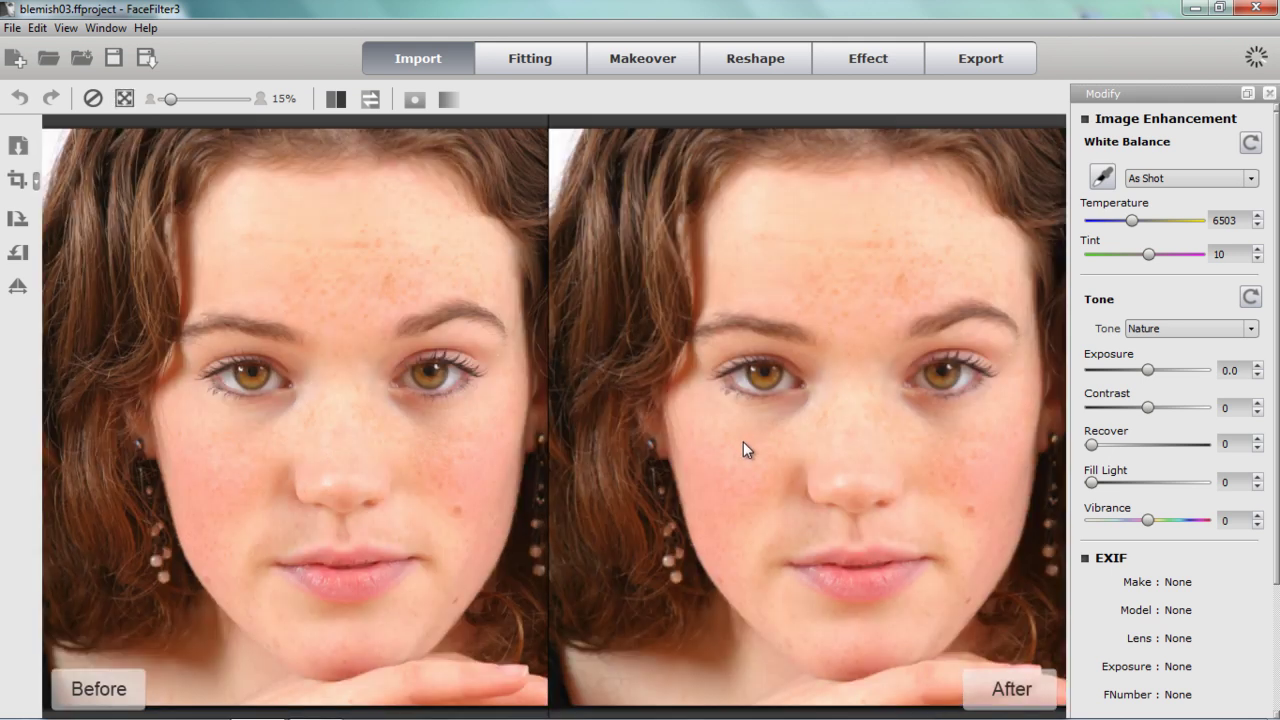
{"action": "scroll", "coordinate": [784, 449], "scroll_direction": "down", "scroll_amount": 1}
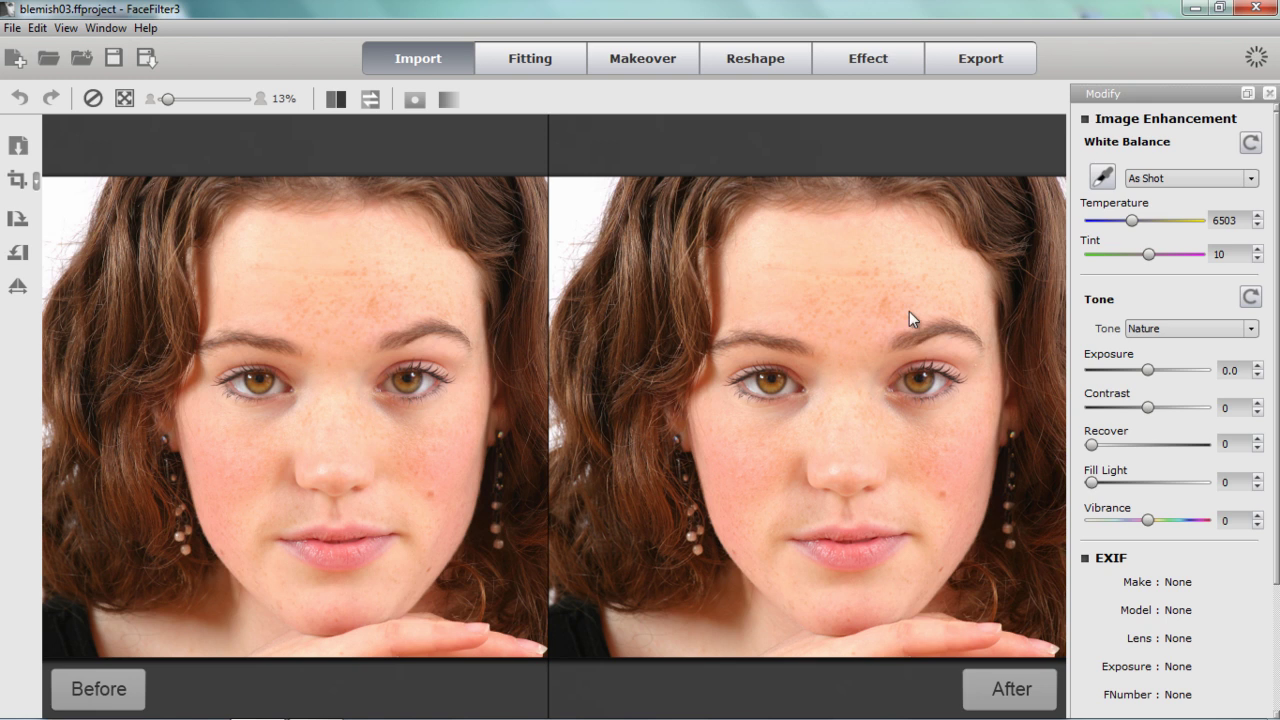
{"action": "left_click_drag", "start_coordinate": [836, 437], "coordinate": [792, 371]}
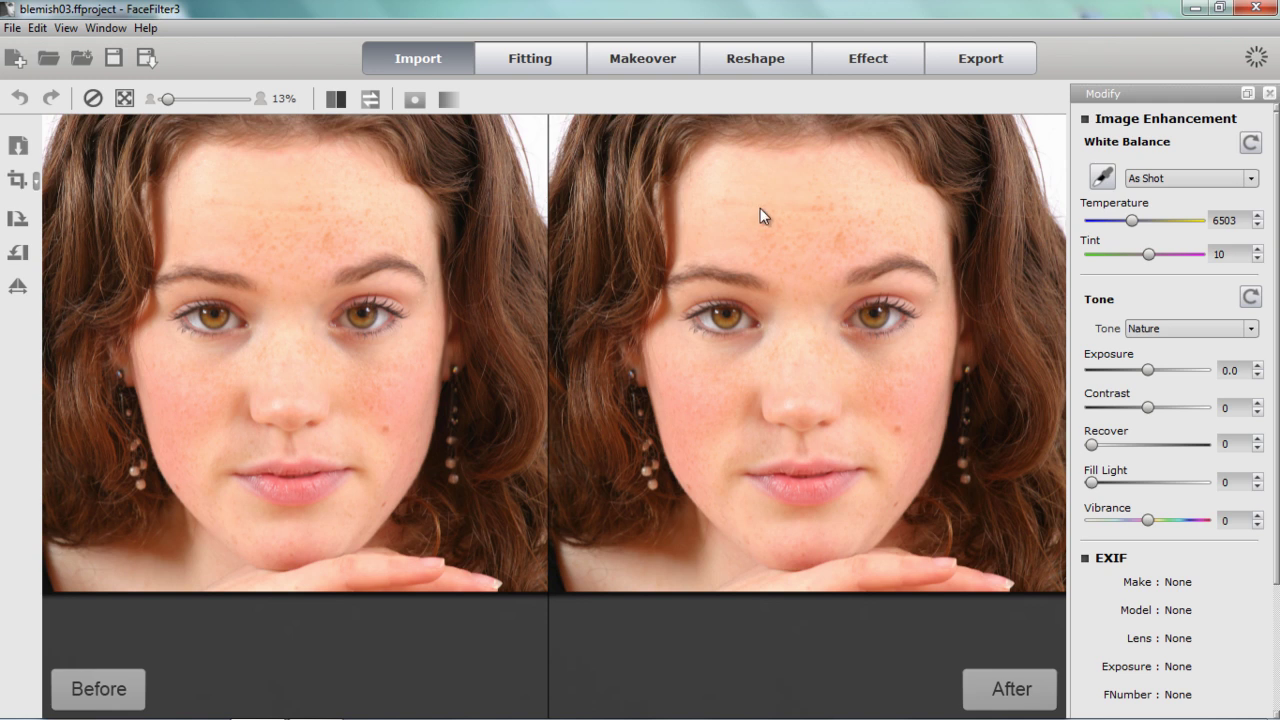
{"action": "left_click", "coordinate": [638, 57]}
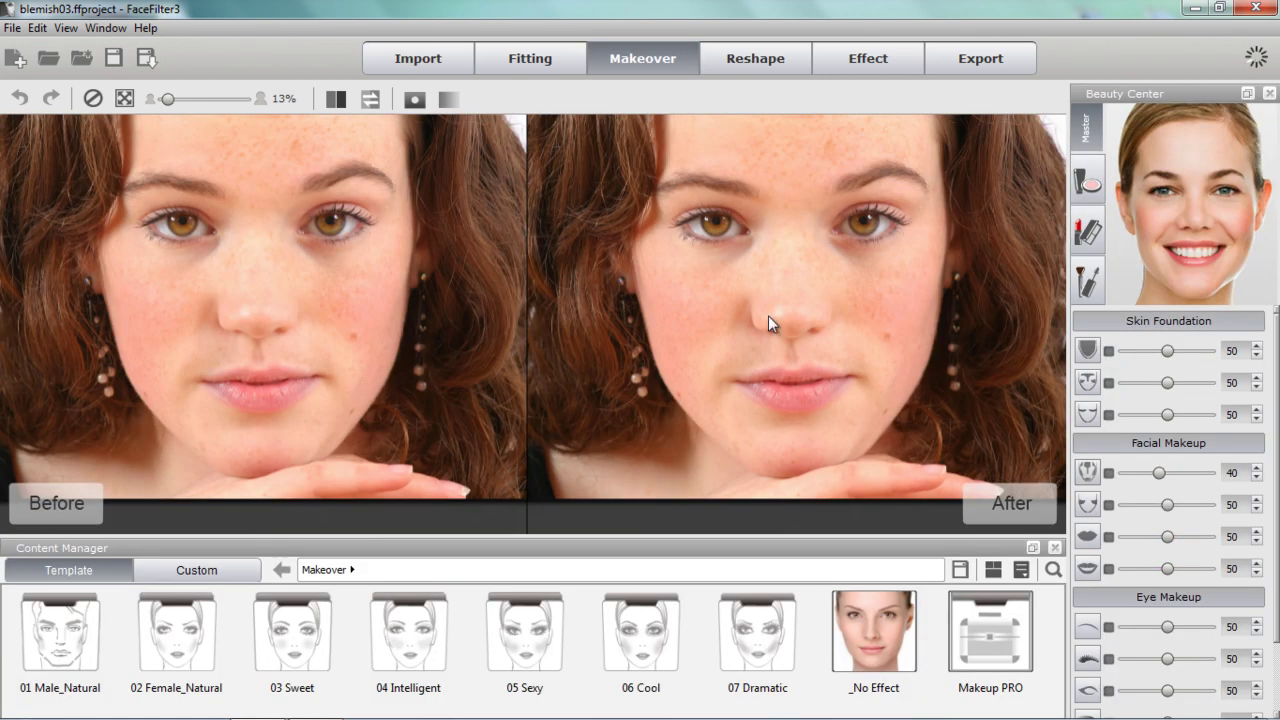
{"action": "left_click_drag", "start_coordinate": [777, 286], "coordinate": [804, 318]}
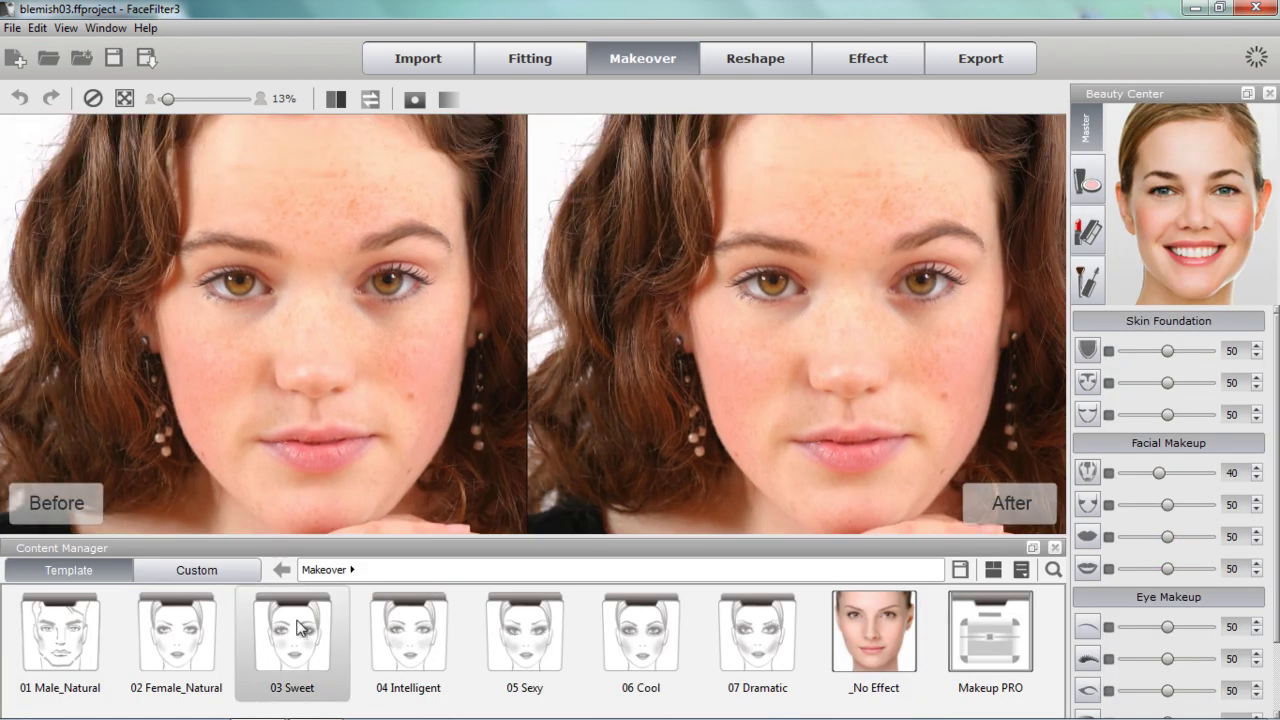
{"action": "left_click", "coordinate": [1088, 350]}
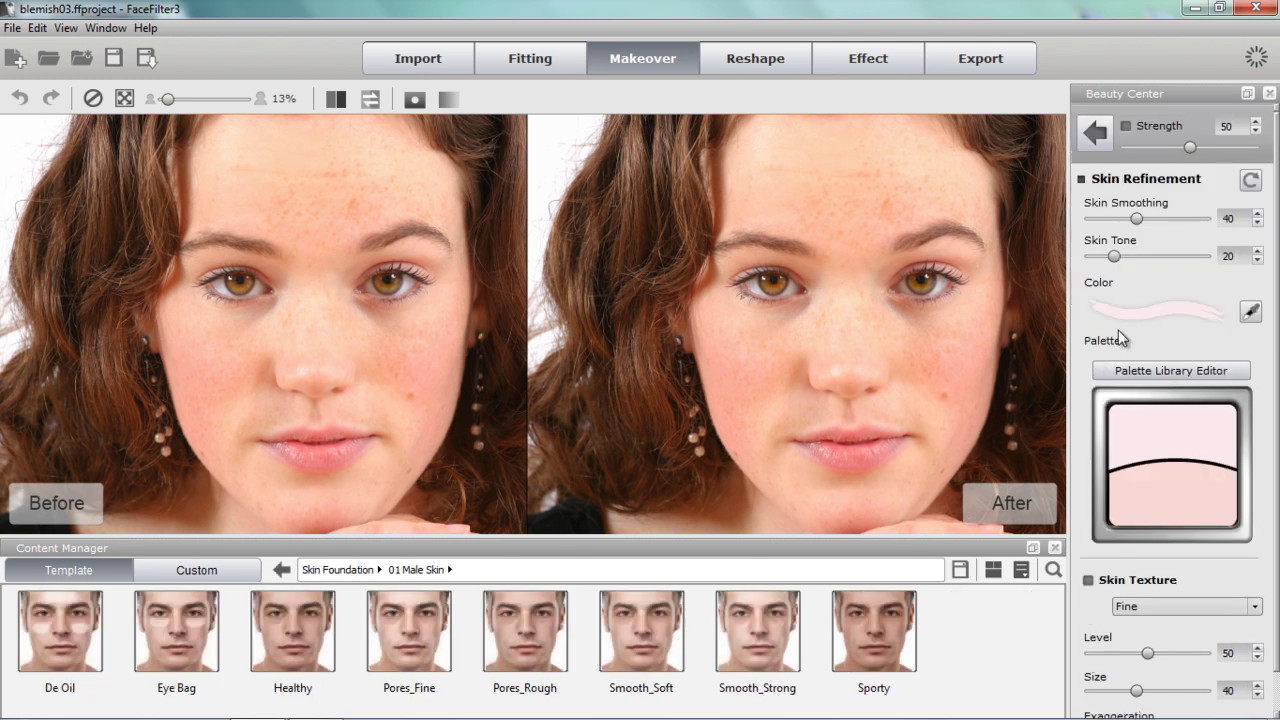
{"action": "left_click", "coordinate": [330, 571]}
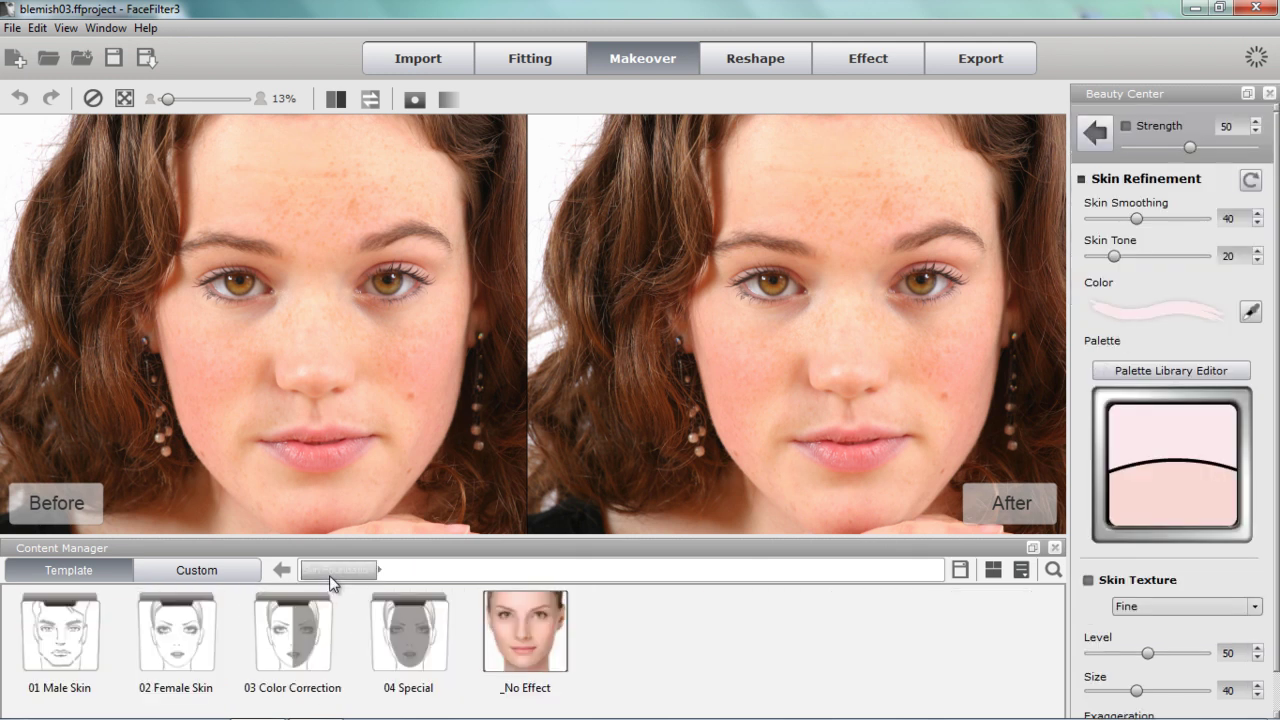
{"action": "double_click", "coordinate": [189, 641]}
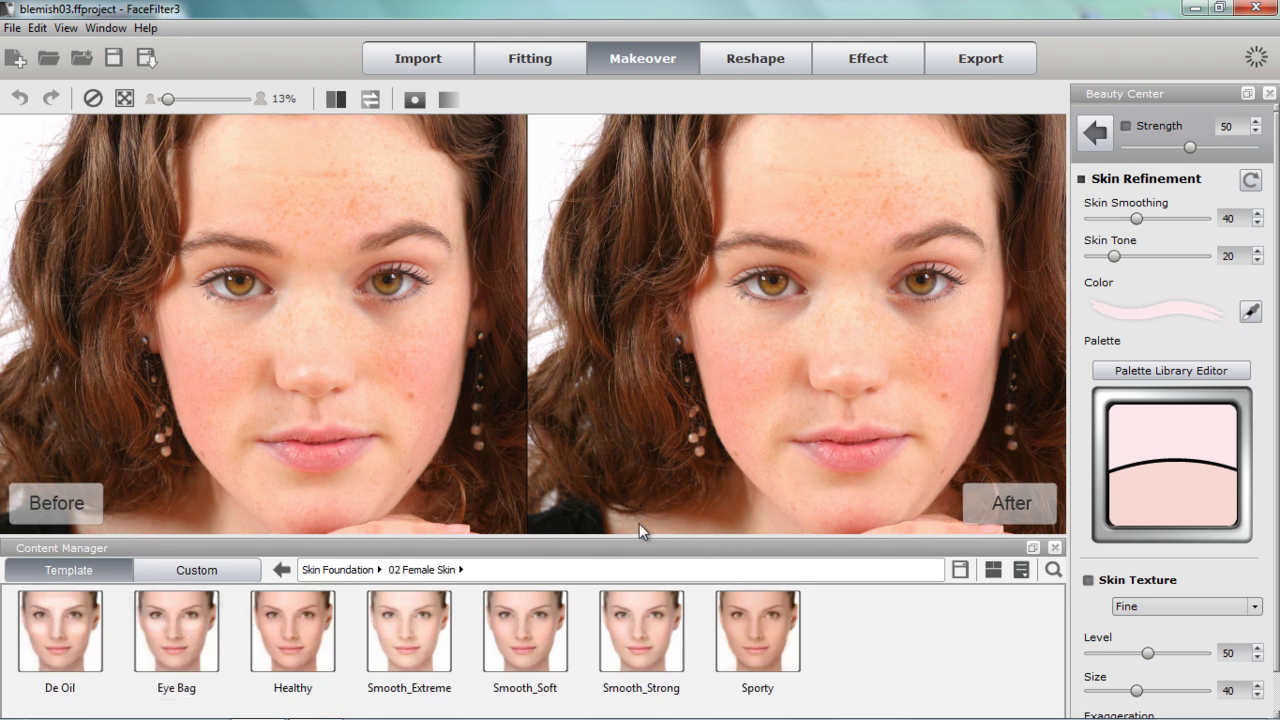
{"action": "double_click", "coordinate": [632, 645]}
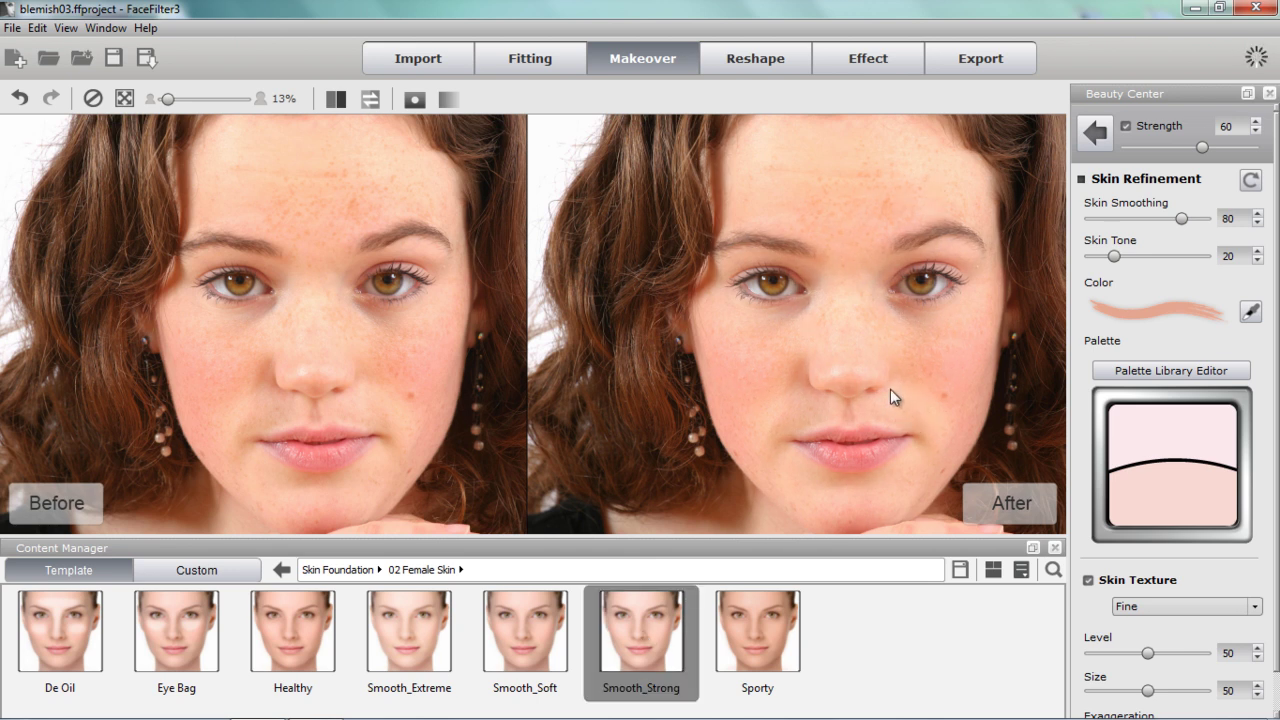
Apply the General Female shape correction template under Highlight & Contour
{"action": "left_click", "coordinate": [1095, 132]}
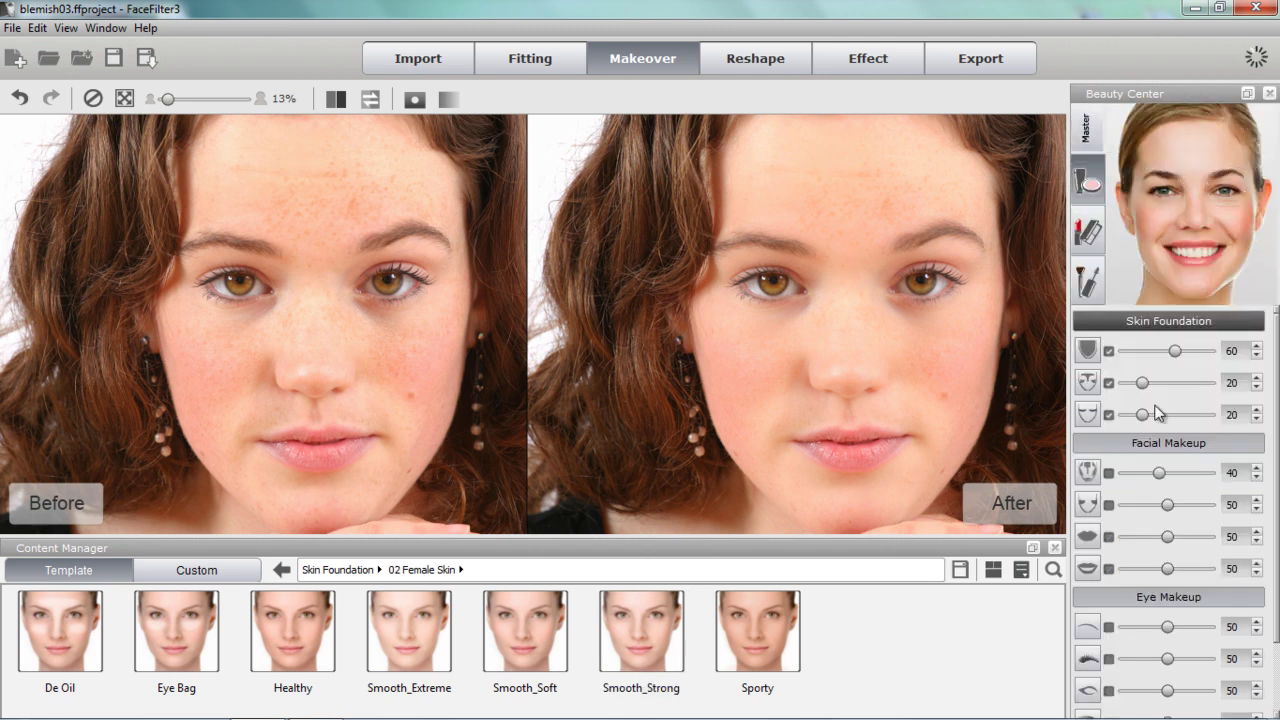
{"action": "left_click", "coordinate": [1088, 474]}
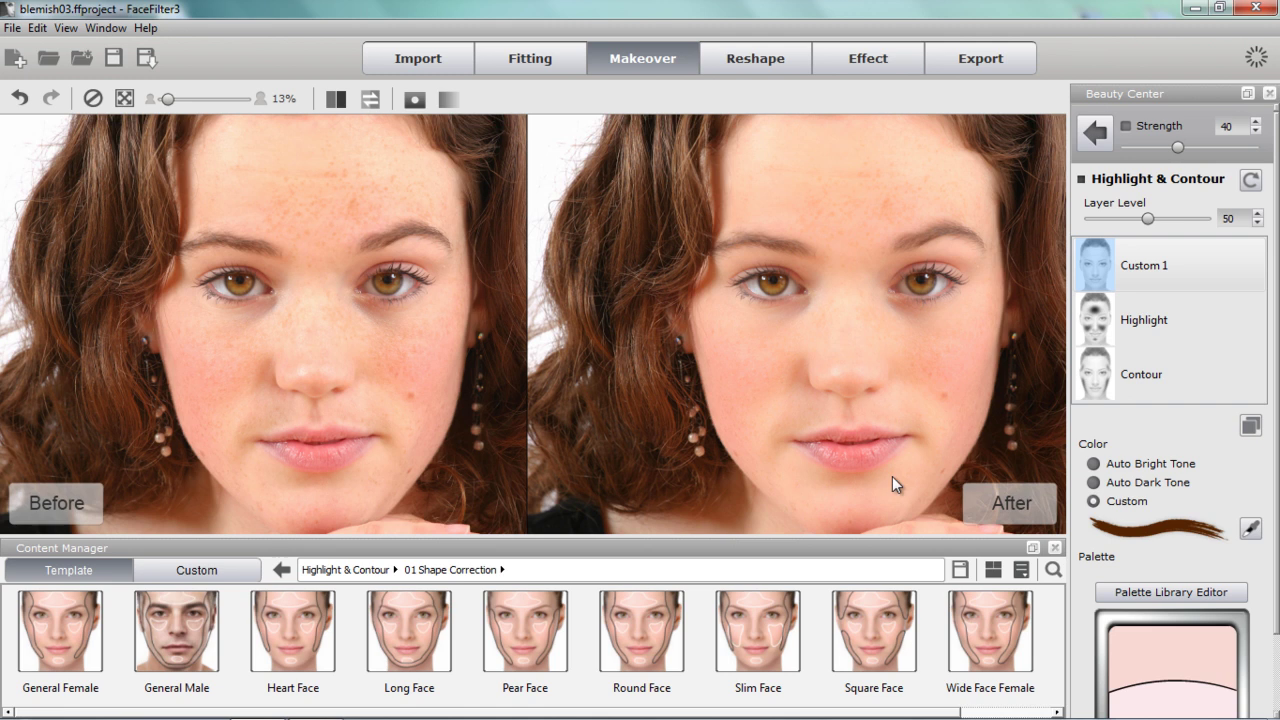
{"action": "left_click", "coordinate": [59, 633]}
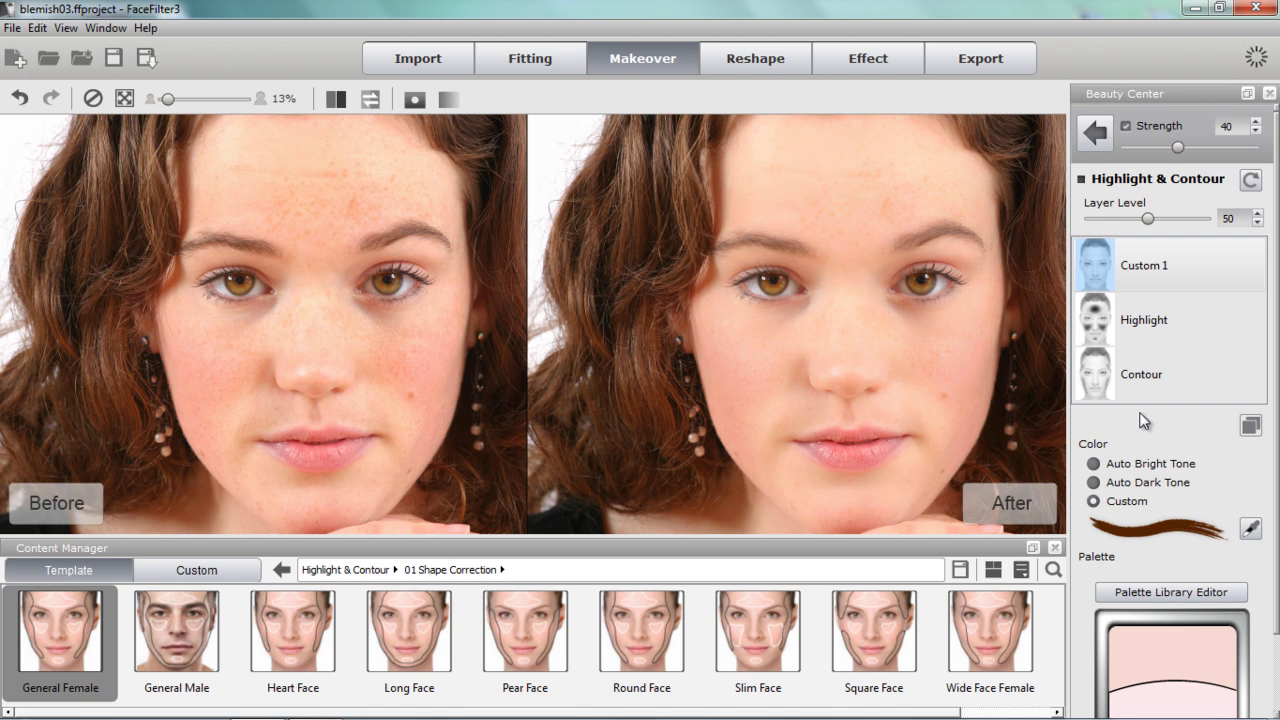
Open the Highlight layer's mask and set the mask brush to size 30, hardness 76 and strength 75
{"action": "left_click", "coordinate": [1167, 314]}
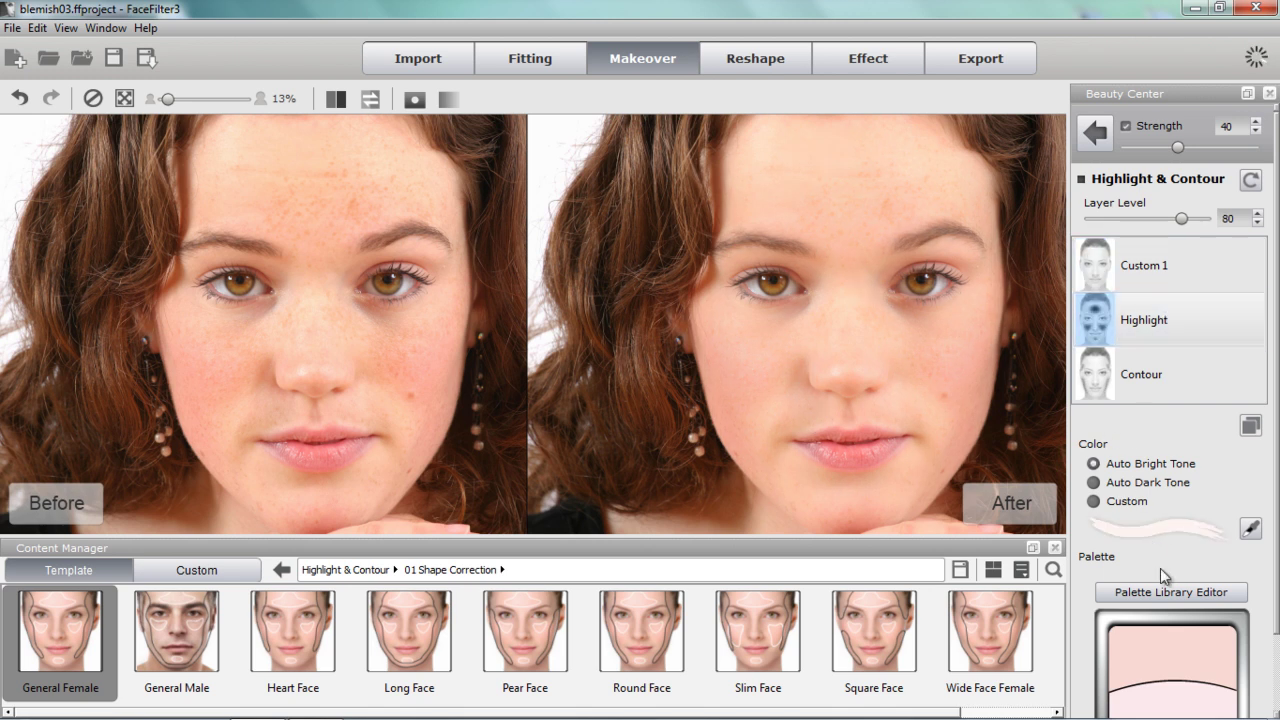
{"action": "left_click", "coordinate": [415, 100]}
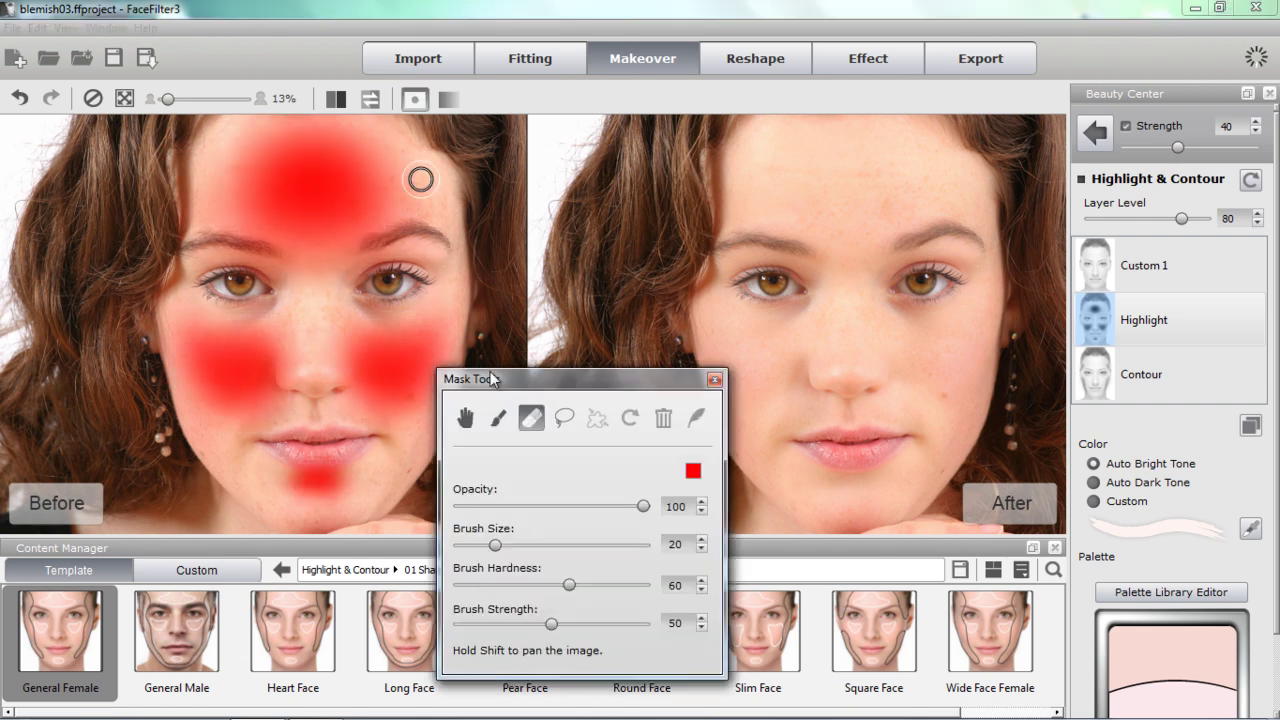
{"action": "left_click", "coordinate": [499, 421]}
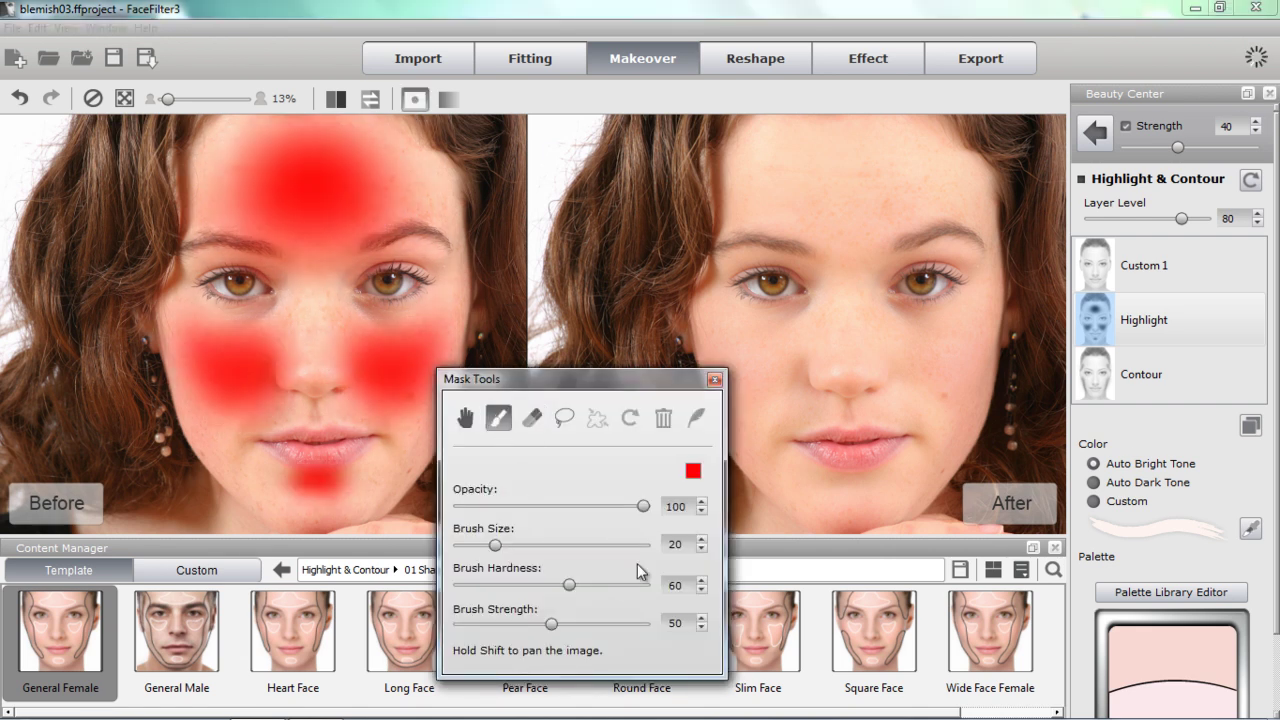
{"action": "left_click", "coordinate": [560, 545]}
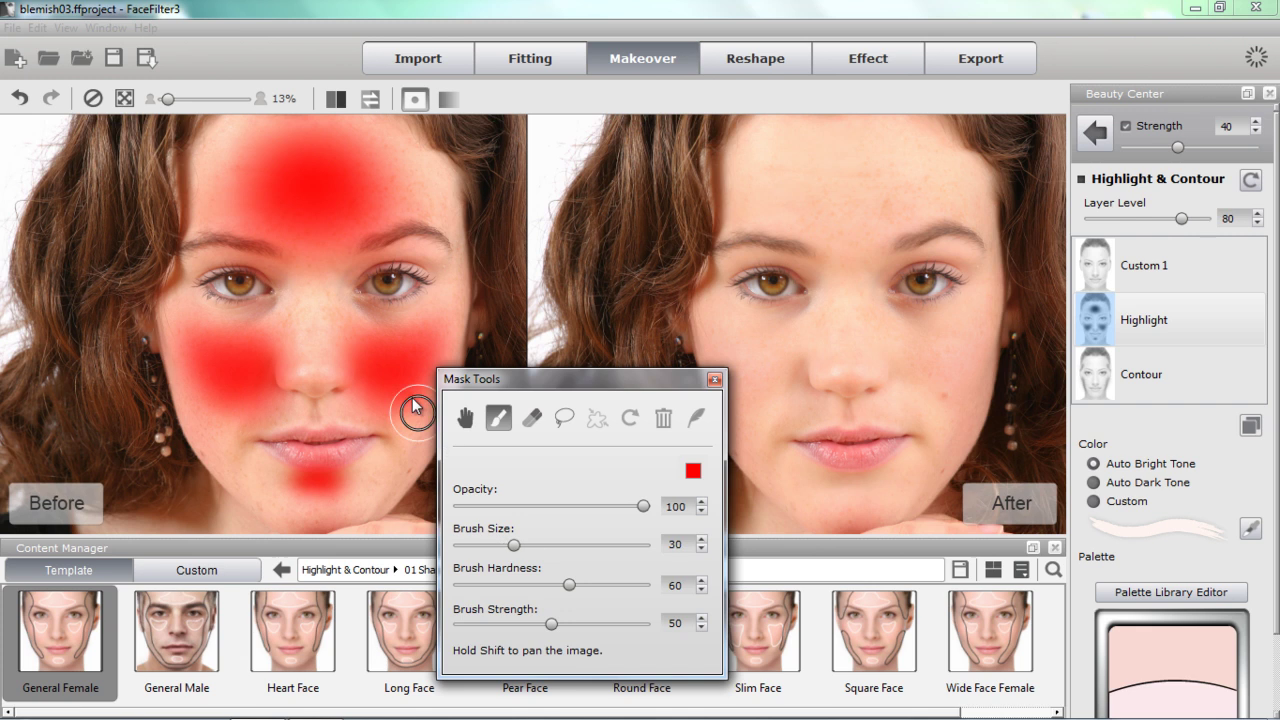
{"action": "left_click_drag", "start_coordinate": [553, 623], "coordinate": [601, 624]}
{"action": "left_click_drag", "start_coordinate": [569, 585], "coordinate": [599, 585]}
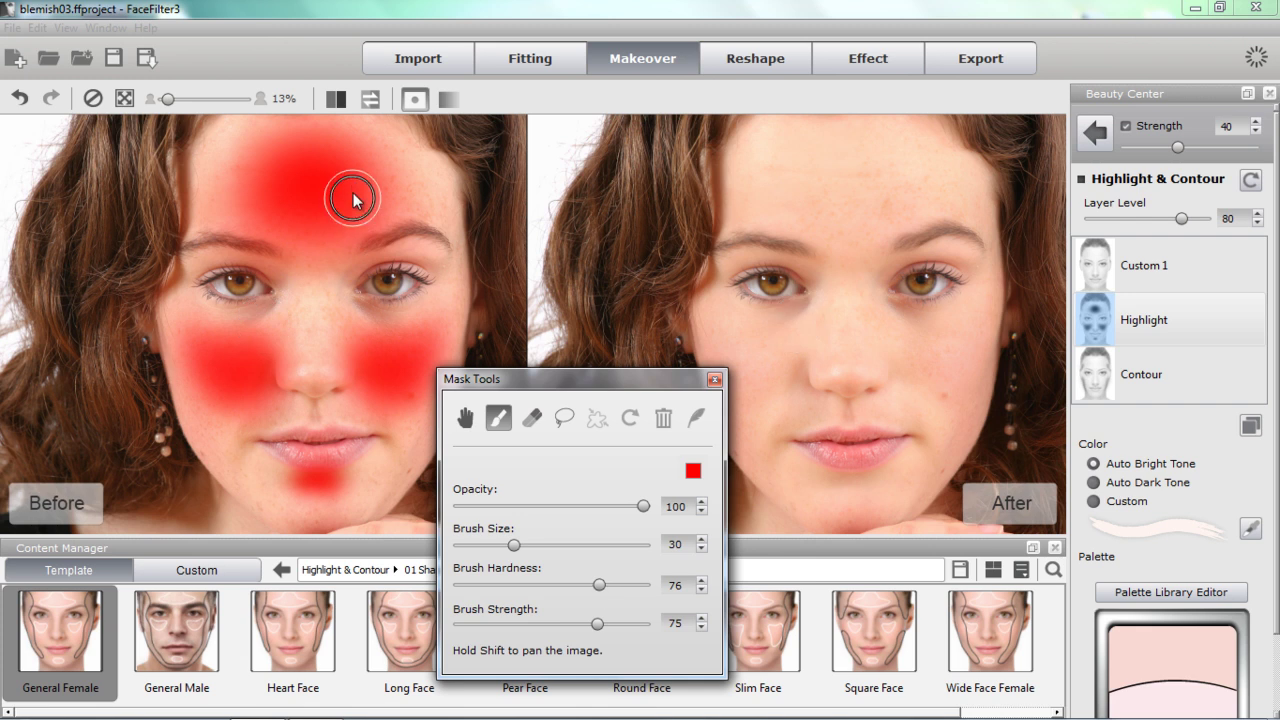
Paint the Highlight mask across the forehead, set its Layer Level to 93 and close the mask tools
{"action": "mouse_move", "coordinate": [397, 192]}
{"action": "left_mouse_down"}
{"action": "mouse_move", "coordinate": [318, 210]}
{"action": "mouse_move", "coordinate": [246, 204]}
{"action": "mouse_move", "coordinate": [400, 190]}
{"action": "mouse_move", "coordinate": [273, 188]}
{"action": "left_mouse_up"}
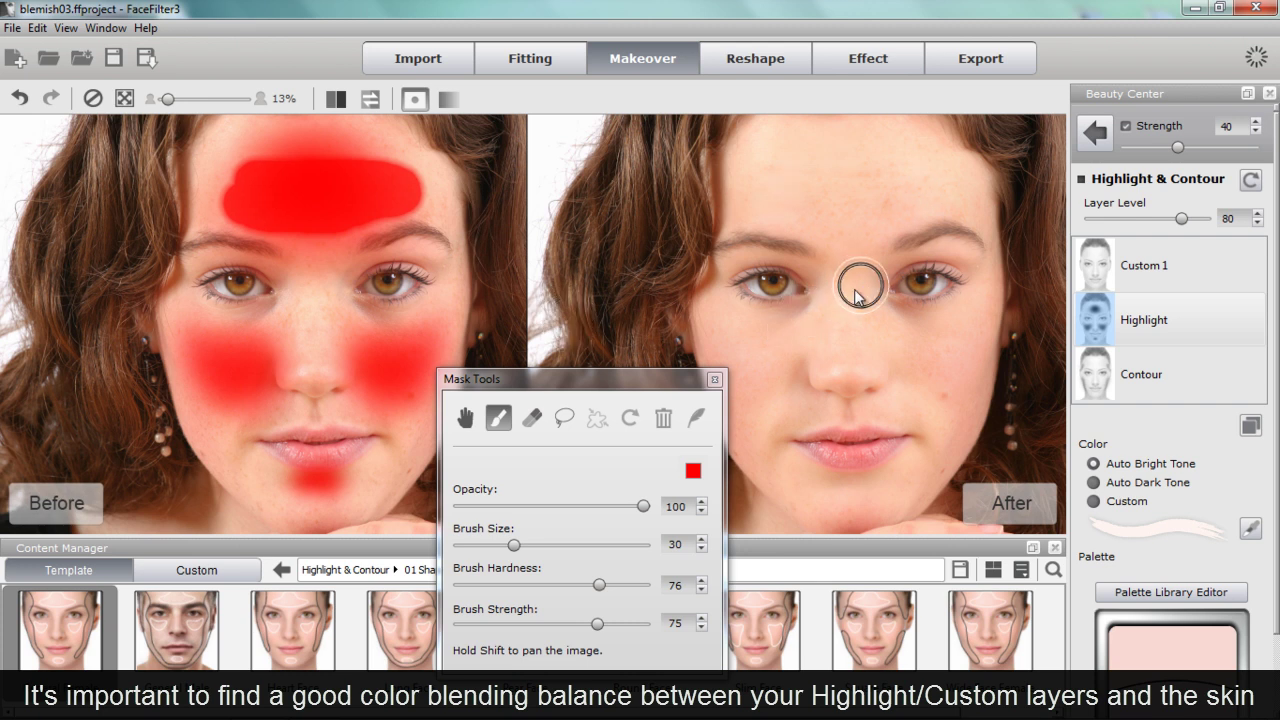
{"action": "left_click_drag", "start_coordinate": [1181, 219], "coordinate": [1197, 219]}
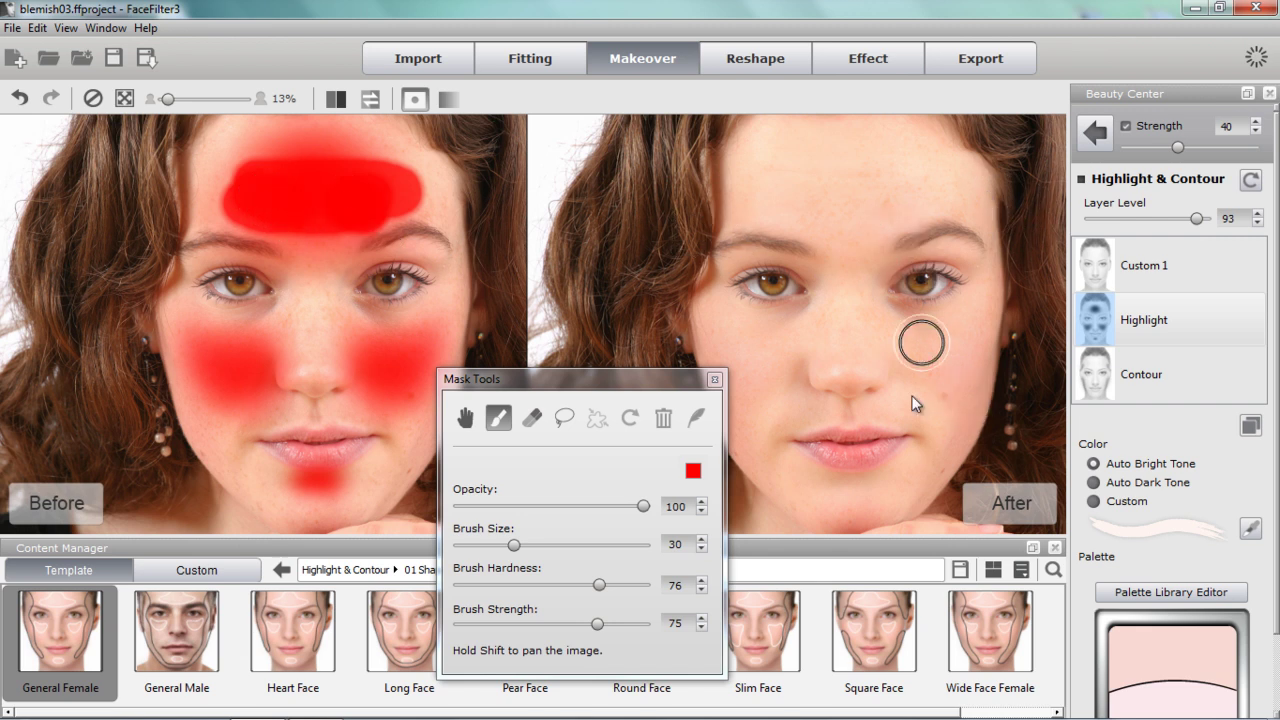
{"action": "left_click", "coordinate": [714, 380]}
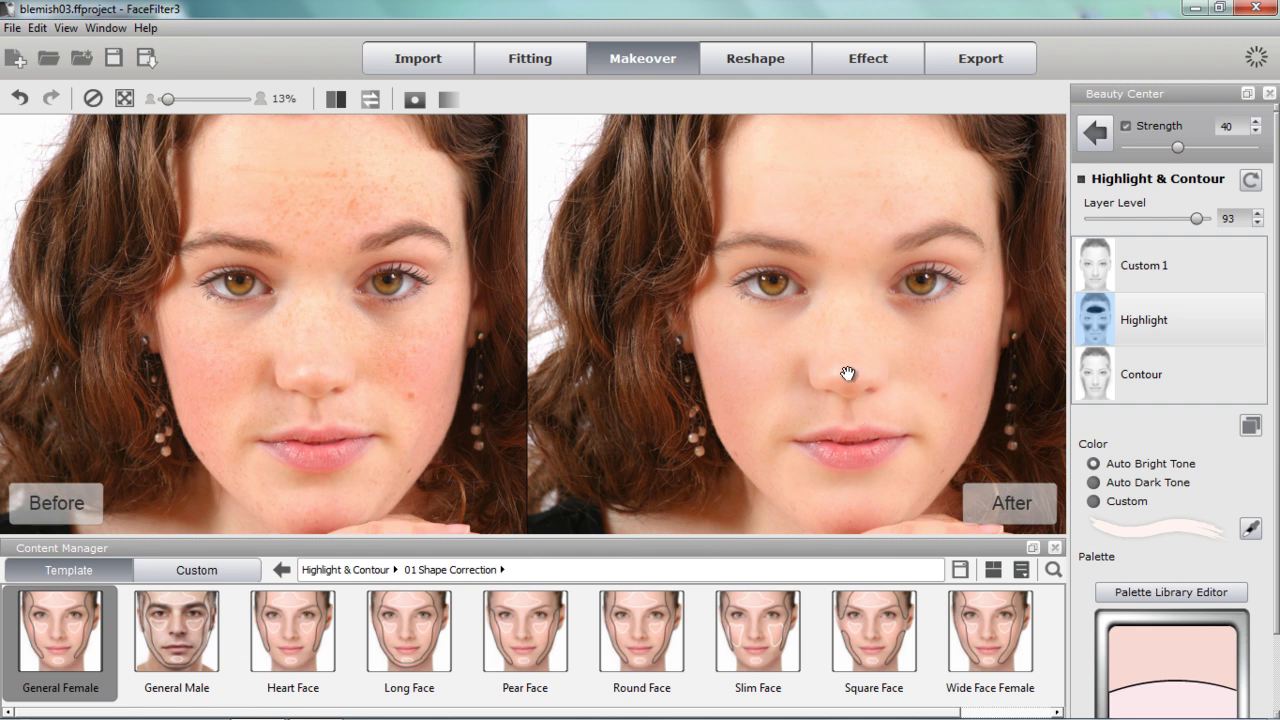
Set the Custom 1 layer's colour to white with red, green and blue at 255
{"action": "left_click_drag", "start_coordinate": [922, 368], "coordinate": [894, 323]}
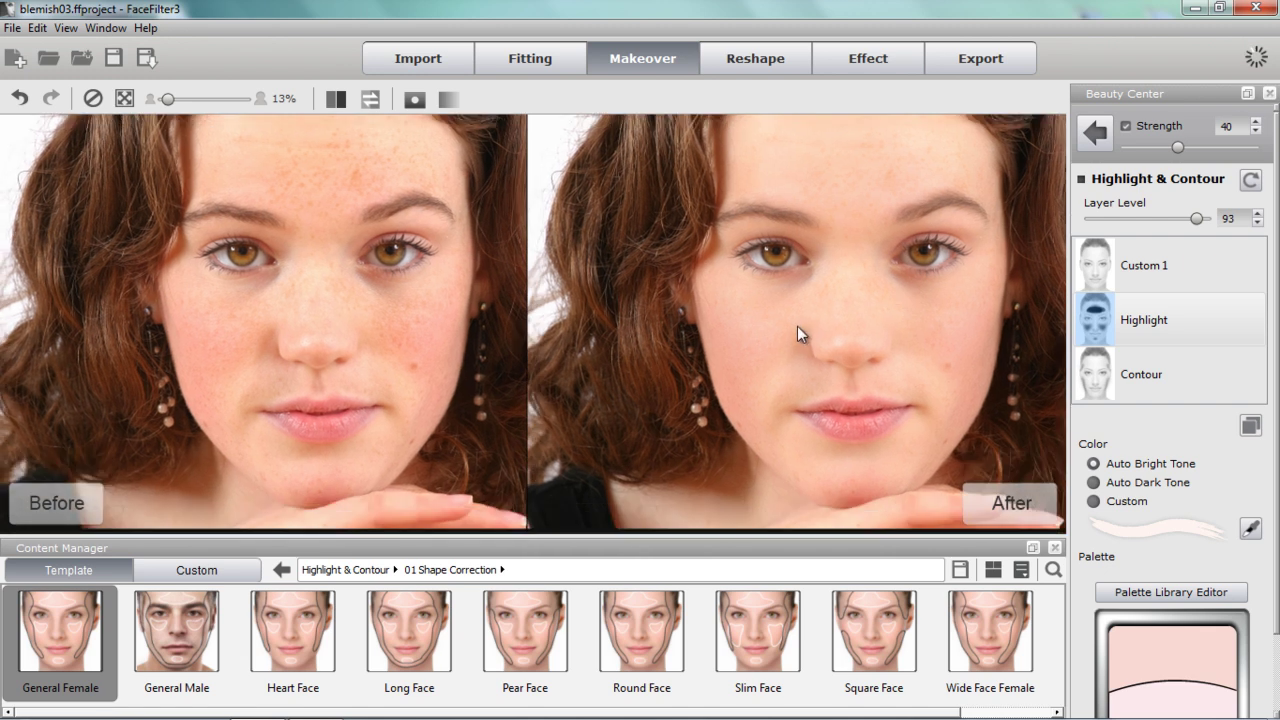
{"action": "left_click_drag", "start_coordinate": [923, 374], "coordinate": [829, 329]}
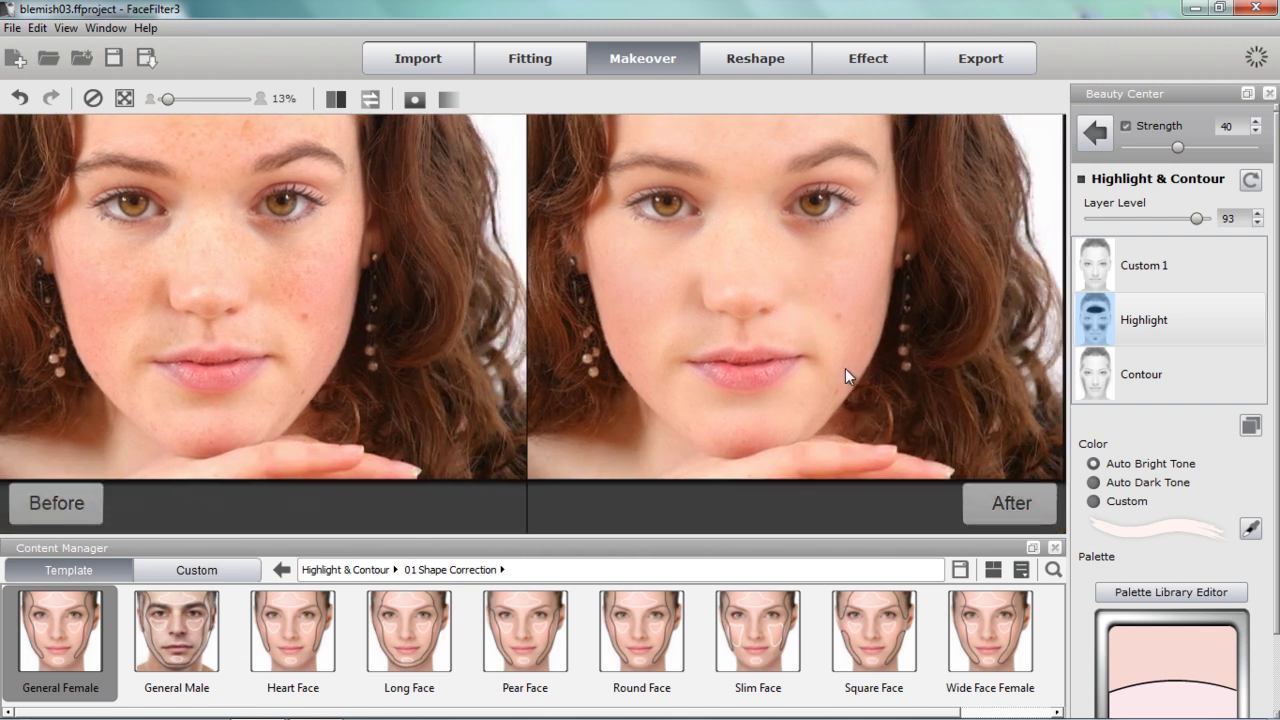
{"action": "left_click", "coordinate": [1155, 280]}
{"action": "left_click", "coordinate": [1165, 523]}
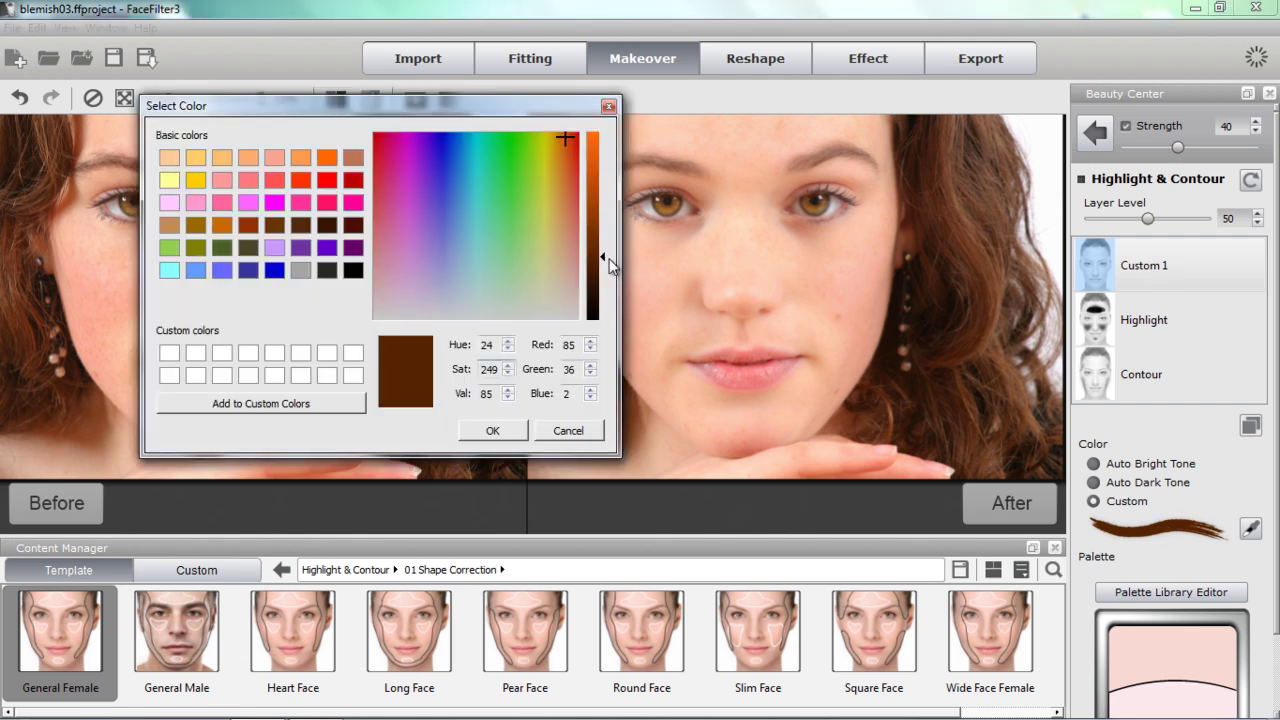
{"action": "left_click_drag", "start_coordinate": [460, 212], "coordinate": [644, 373]}
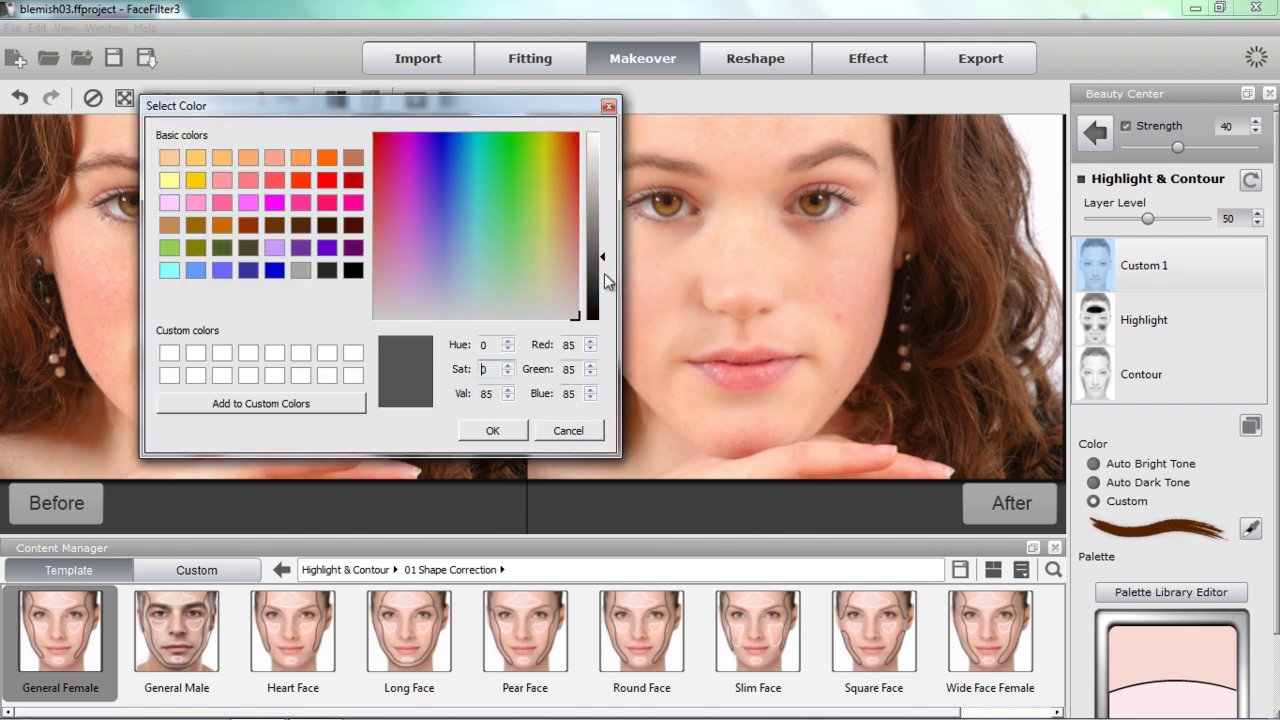
{"action": "left_click_drag", "start_coordinate": [604, 259], "coordinate": [616, 112]}
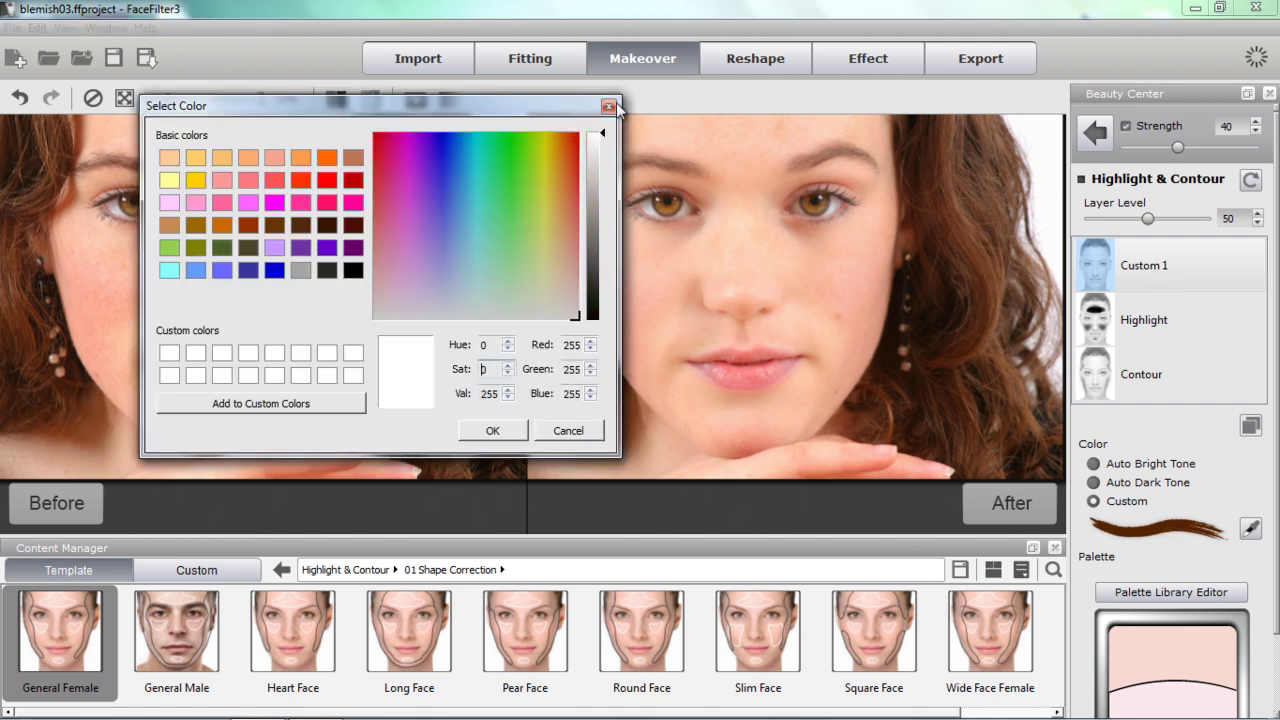
{"action": "left_click", "coordinate": [496, 428]}
Open the Custom 1 layer's mask over the cheek mole and set the brush size to 15 and strength to 100
{"action": "scroll", "coordinate": [288, 350], "scroll_direction": "up", "scroll_amount": 4}
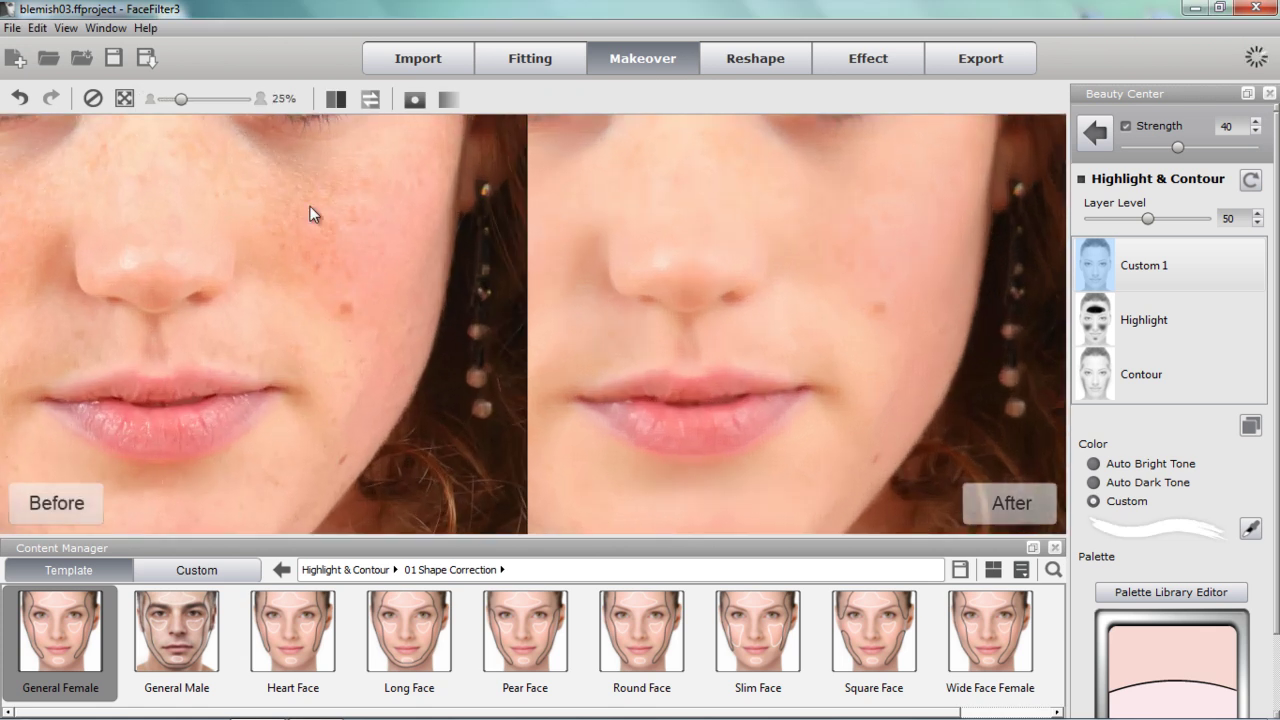
{"action": "left_click", "coordinate": [413, 101]}
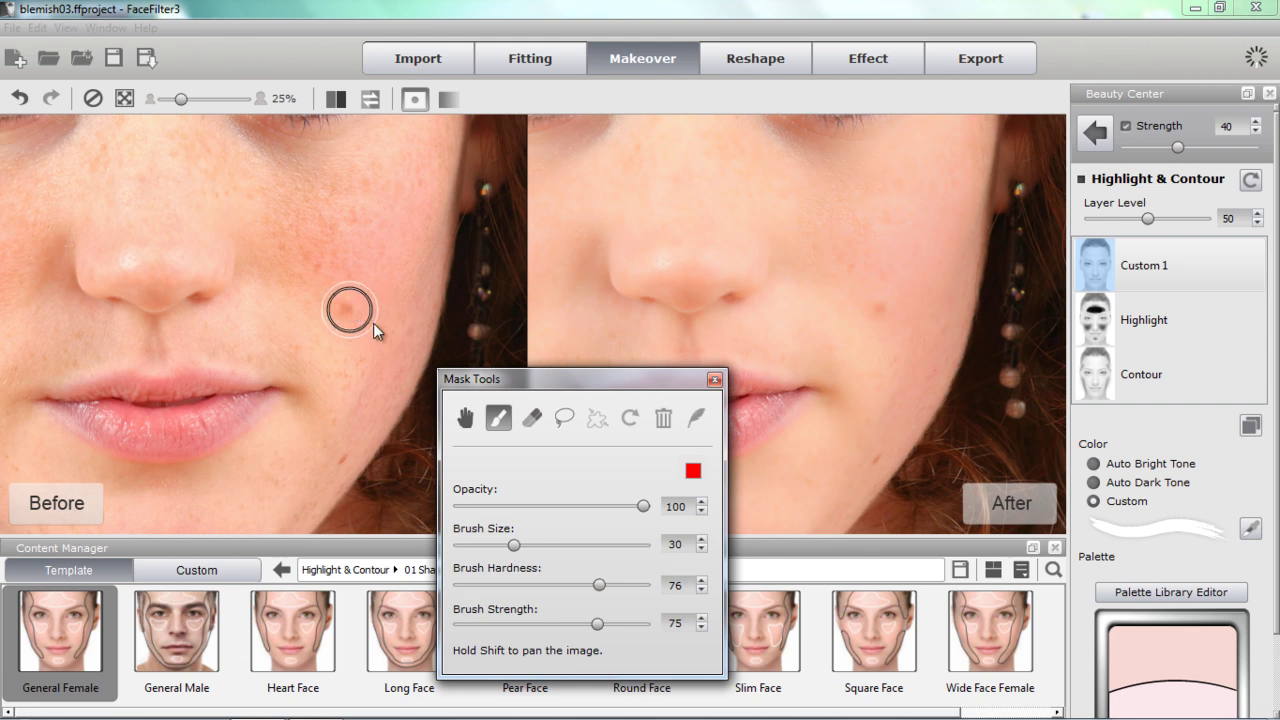
{"action": "key", "text": "bracketleft"}
{"action": "key", "text": "bracketleft"}
{"action": "key", "text": "bracketleft"}
{"action": "key", "text": "bracketleft"}
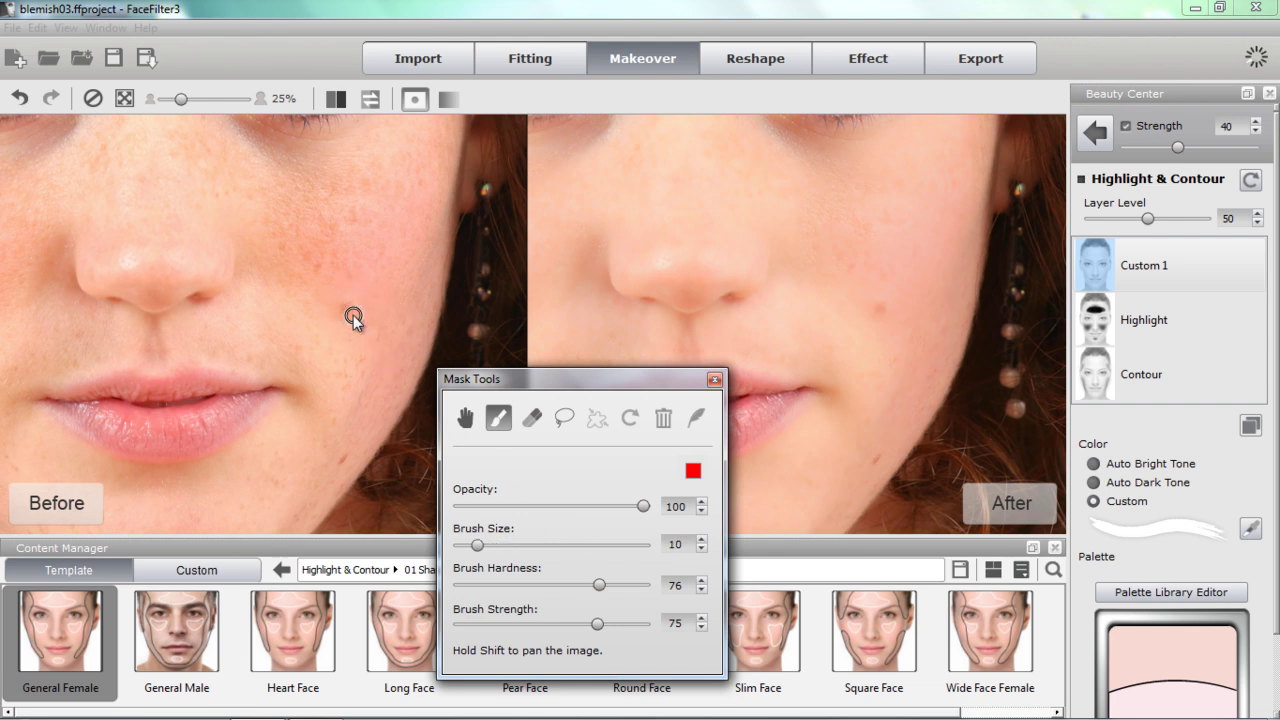
{"action": "key", "text": "bracketright"}
{"action": "left_click_drag", "start_coordinate": [598, 627], "coordinate": [643, 624]}
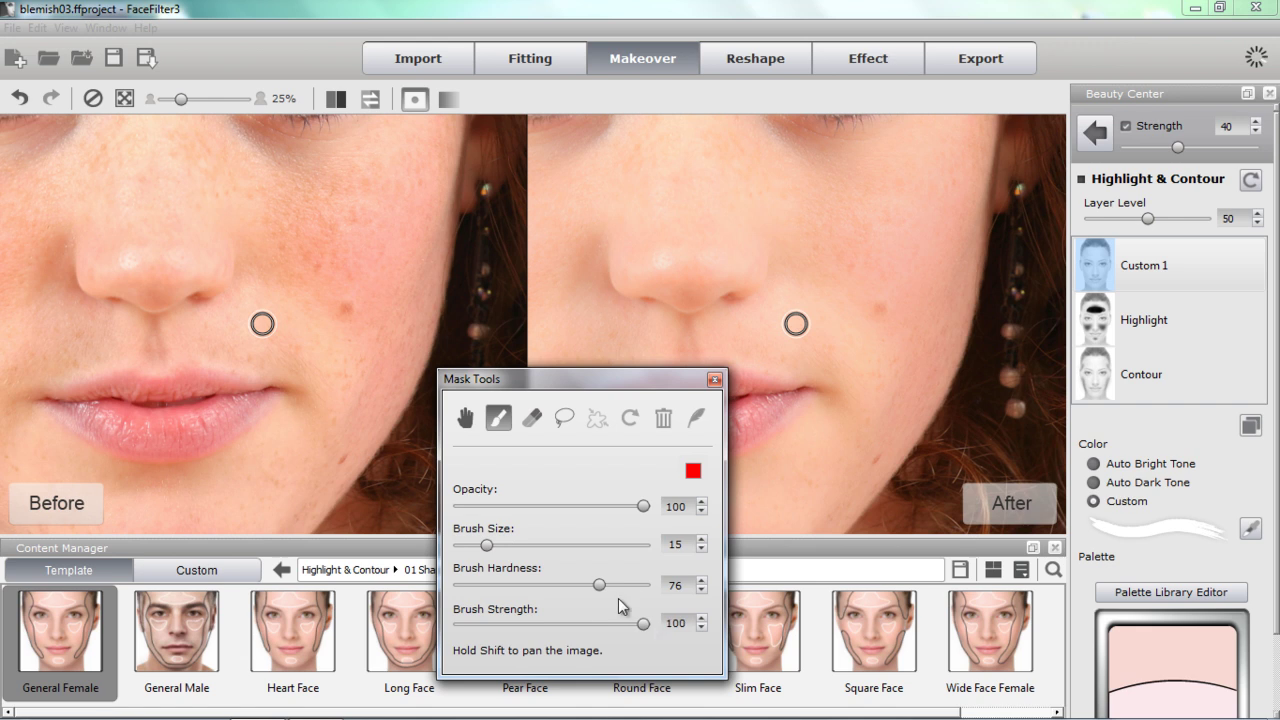
Mask the cheek mole on the Custom 1 layer, set its Layer Level to 73 and close the mask tools
{"action": "left_click", "coordinate": [345, 311]}
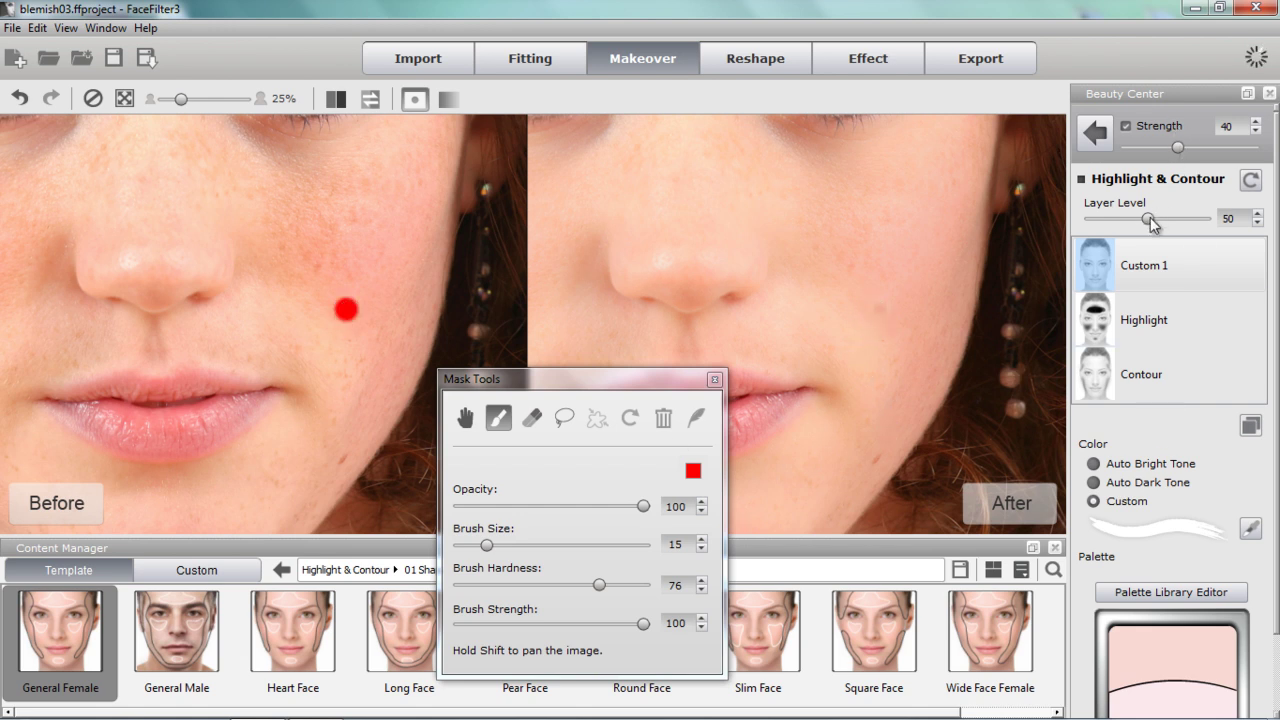
{"action": "left_click_drag", "start_coordinate": [1150, 217], "coordinate": [1162, 218]}
{"action": "left_click_drag", "start_coordinate": [1160, 218], "coordinate": [1174, 218]}
{"action": "left_click", "coordinate": [714, 379]}
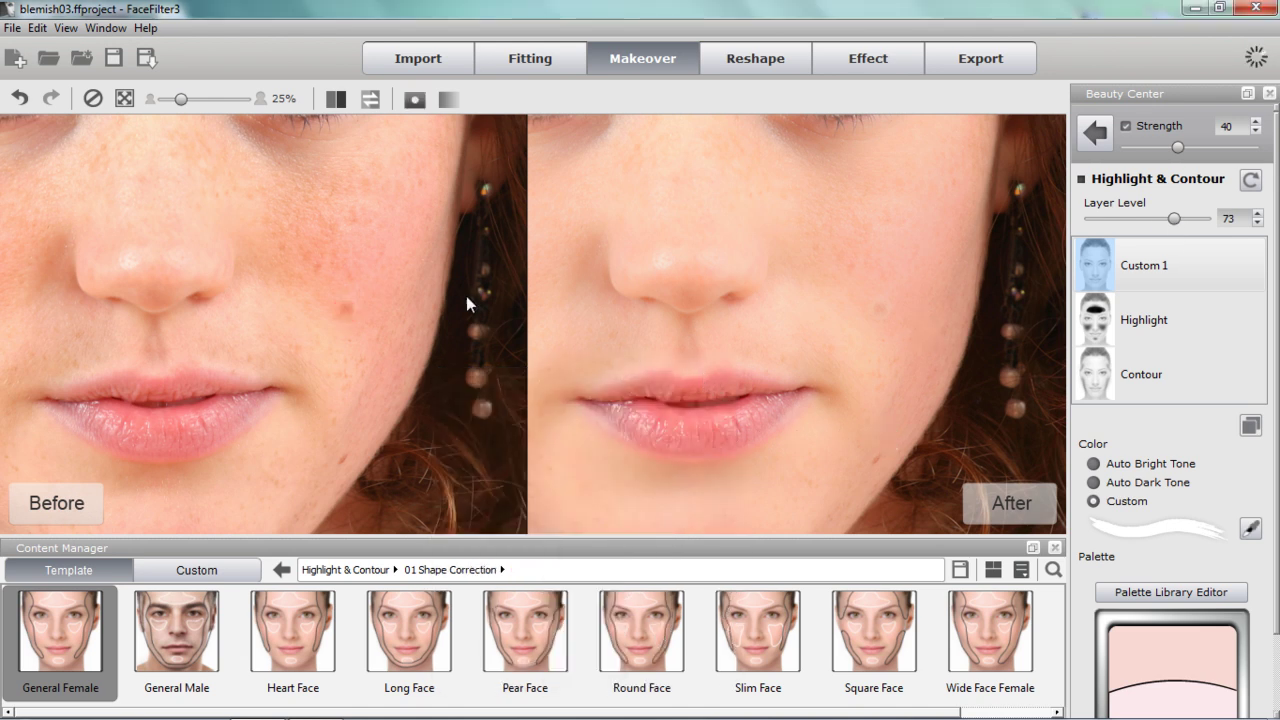
Leave the Highlight & Contour settings and set the first Skin Foundation effect to 48 and the second to 0
{"action": "scroll", "coordinate": [463, 284], "scroll_direction": "down", "scroll_amount": 2}
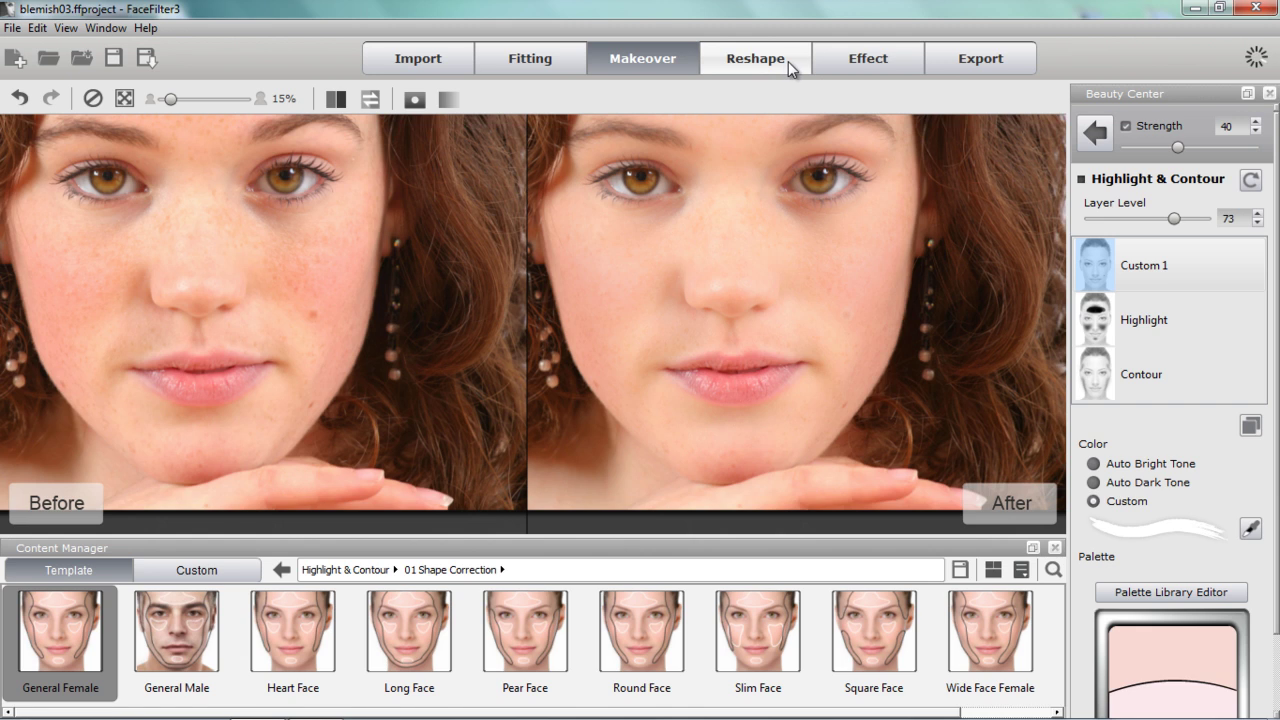
{"action": "scroll", "coordinate": [675, 202], "scroll_direction": "down", "scroll_amount": 1}
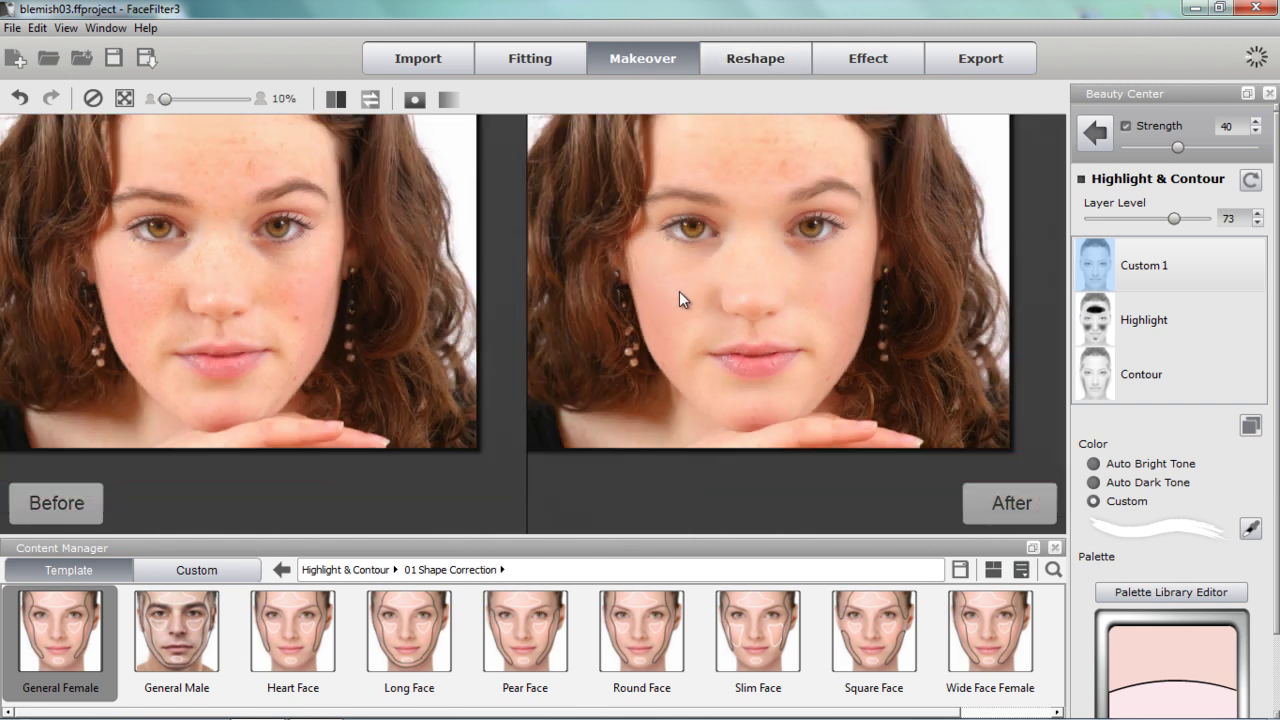
{"action": "left_click_drag", "start_coordinate": [657, 271], "coordinate": [729, 297]}
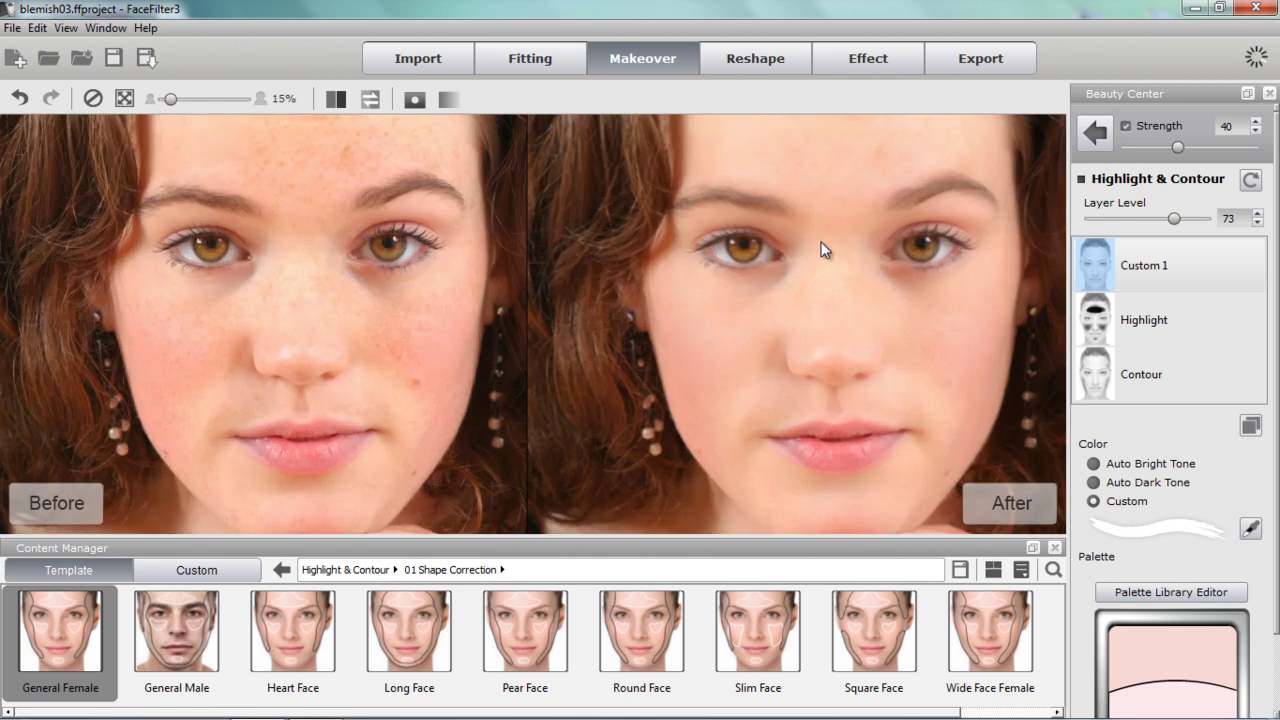
{"action": "scroll", "coordinate": [817, 242], "scroll_direction": "up", "scroll_amount": 1}
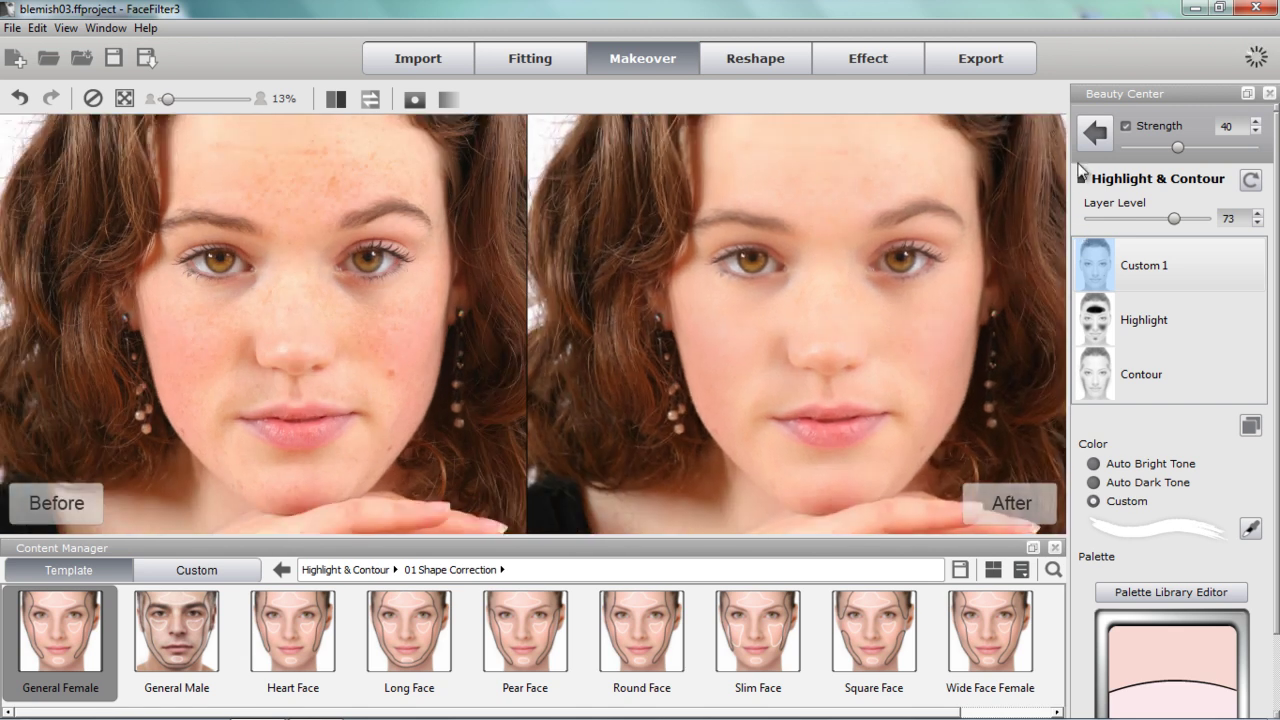
{"action": "left_click", "coordinate": [1097, 131]}
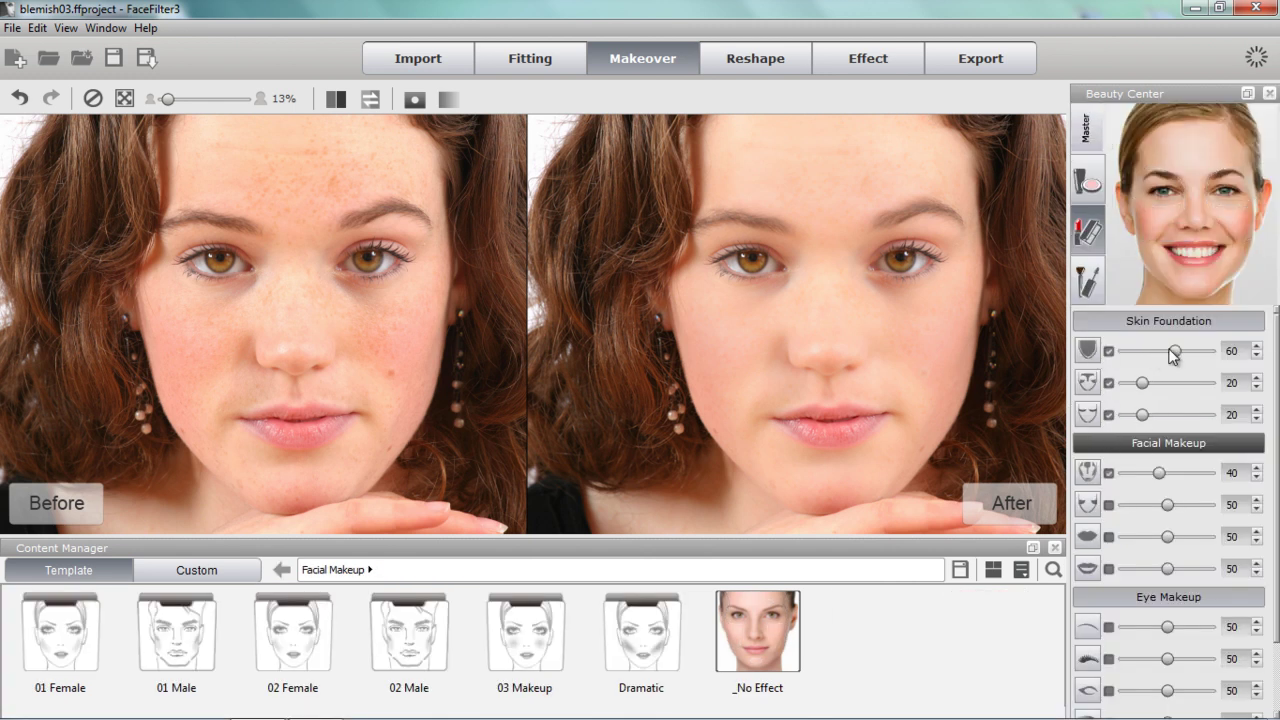
{"action": "left_click_drag", "start_coordinate": [1177, 358], "coordinate": [1167, 360]}
{"action": "left_click_drag", "start_coordinate": [1142, 389], "coordinate": [1110, 391]}
Examine the retouched skin up close and across the whole portrait, and compare before and after in a single split view
{"action": "scroll", "coordinate": [872, 318], "scroll_direction": "down", "scroll_amount": 1}
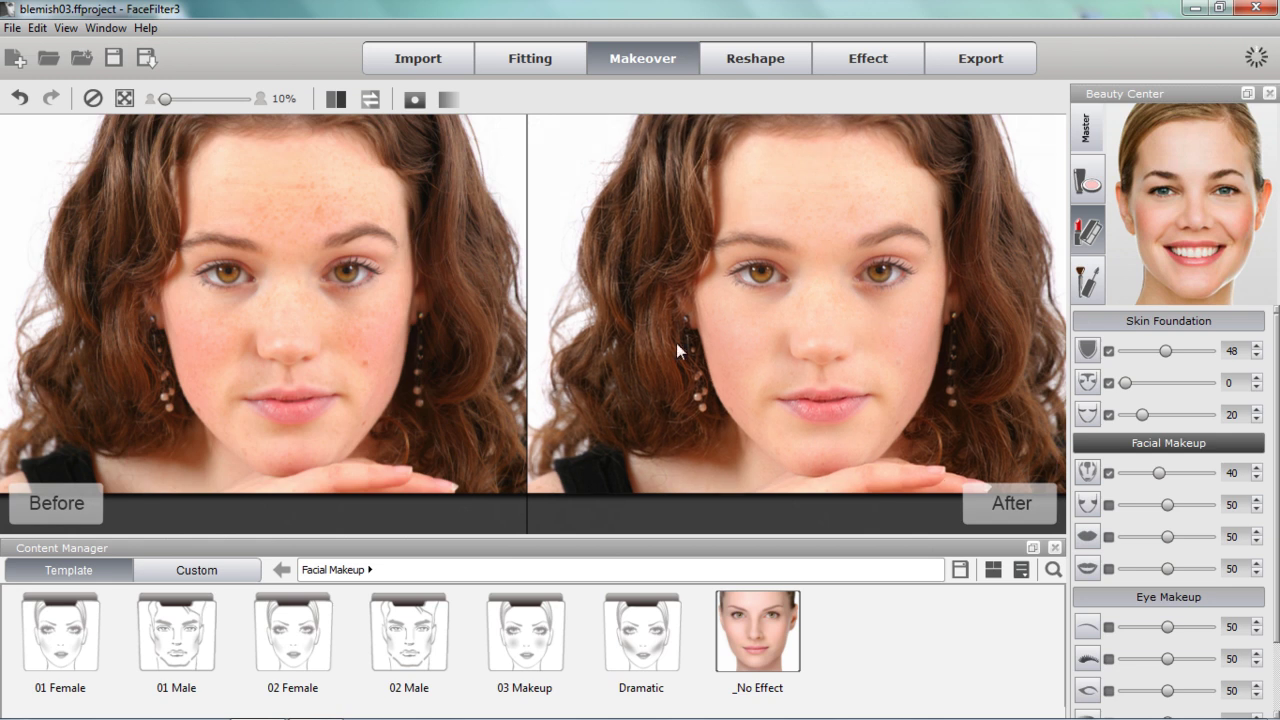
{"action": "scroll", "coordinate": [905, 360], "scroll_direction": "up", "scroll_amount": 2}
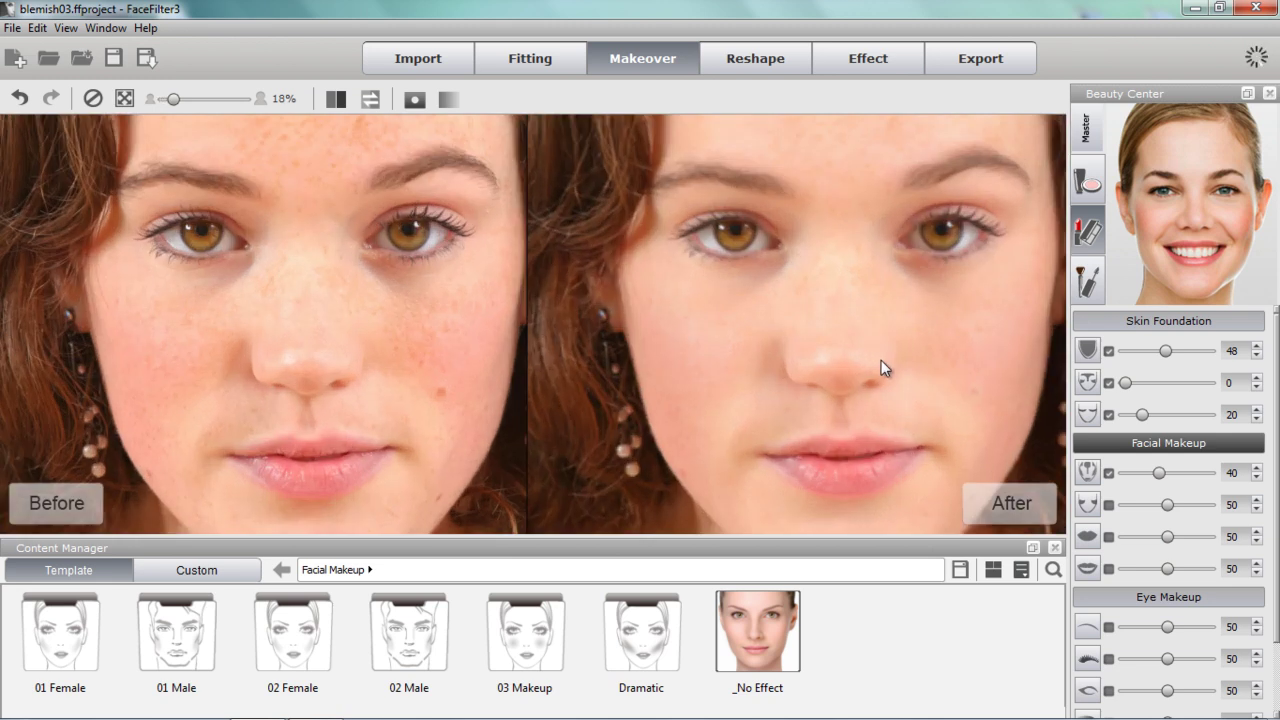
{"action": "scroll", "coordinate": [881, 370], "scroll_direction": "up", "scroll_amount": 1}
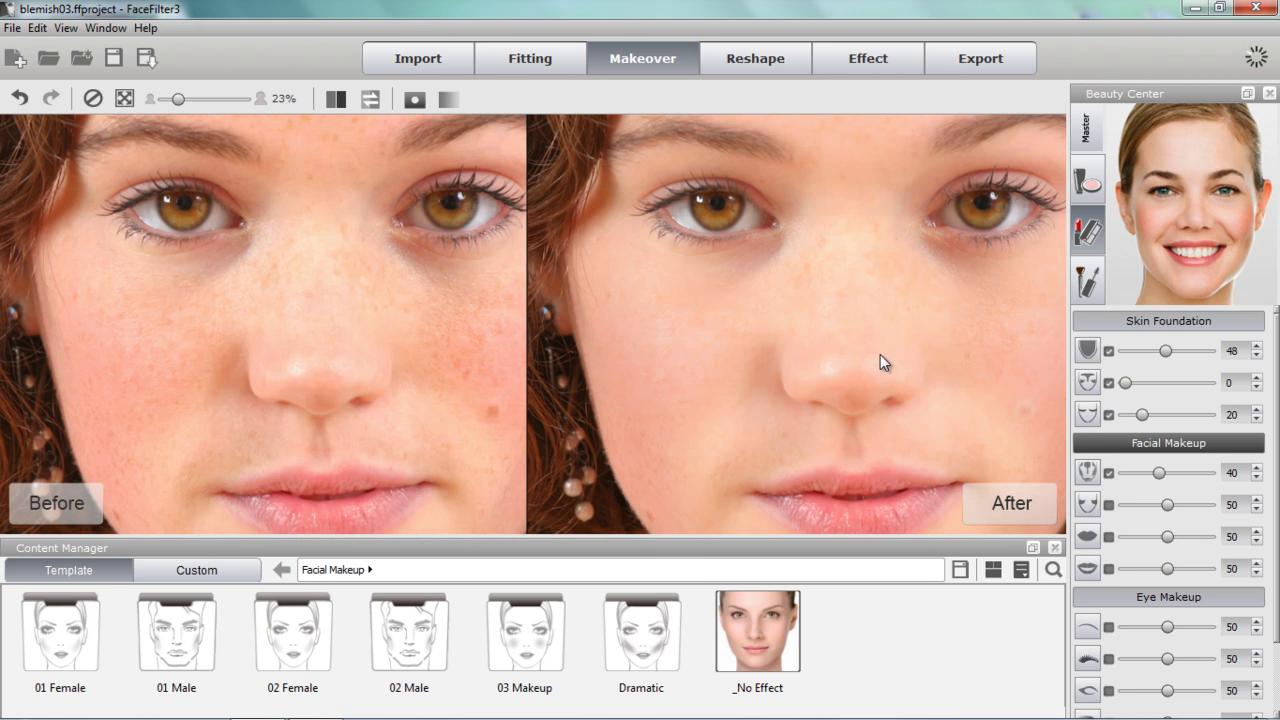
{"action": "scroll", "coordinate": [686, 334], "scroll_direction": "up", "scroll_amount": 1}
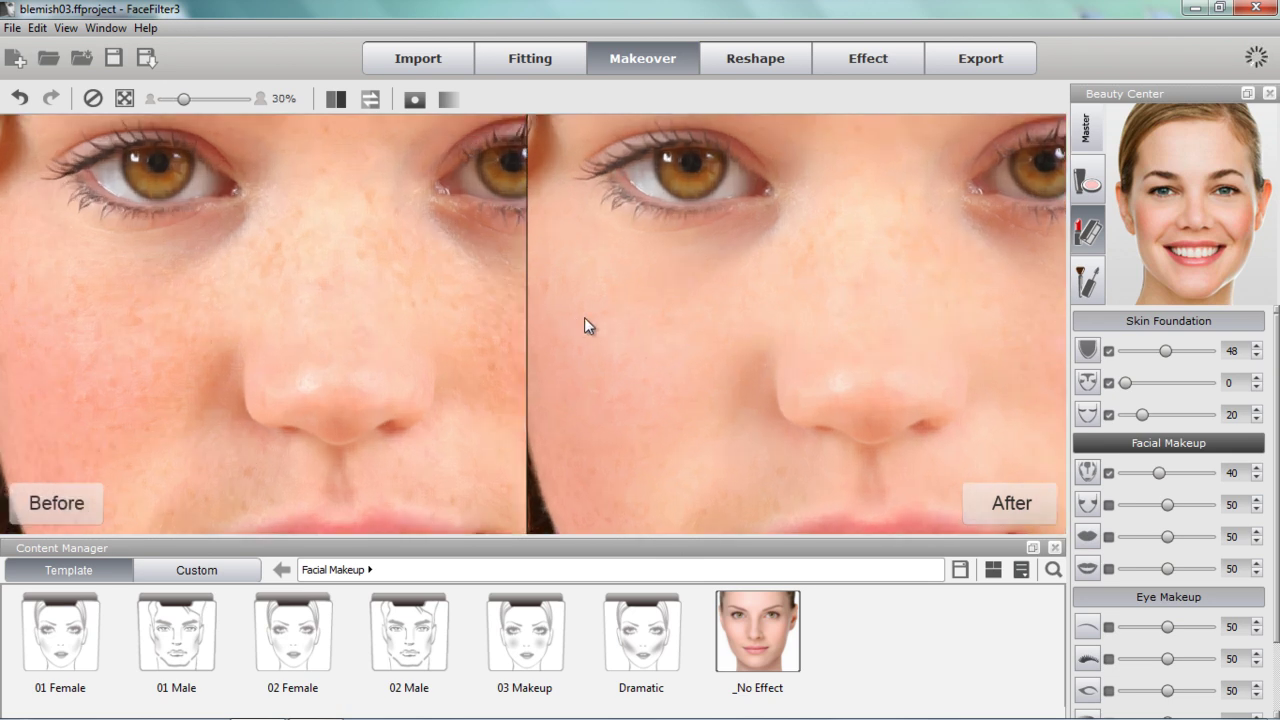
{"action": "scroll", "coordinate": [689, 317], "scroll_direction": "down", "scroll_amount": 4}
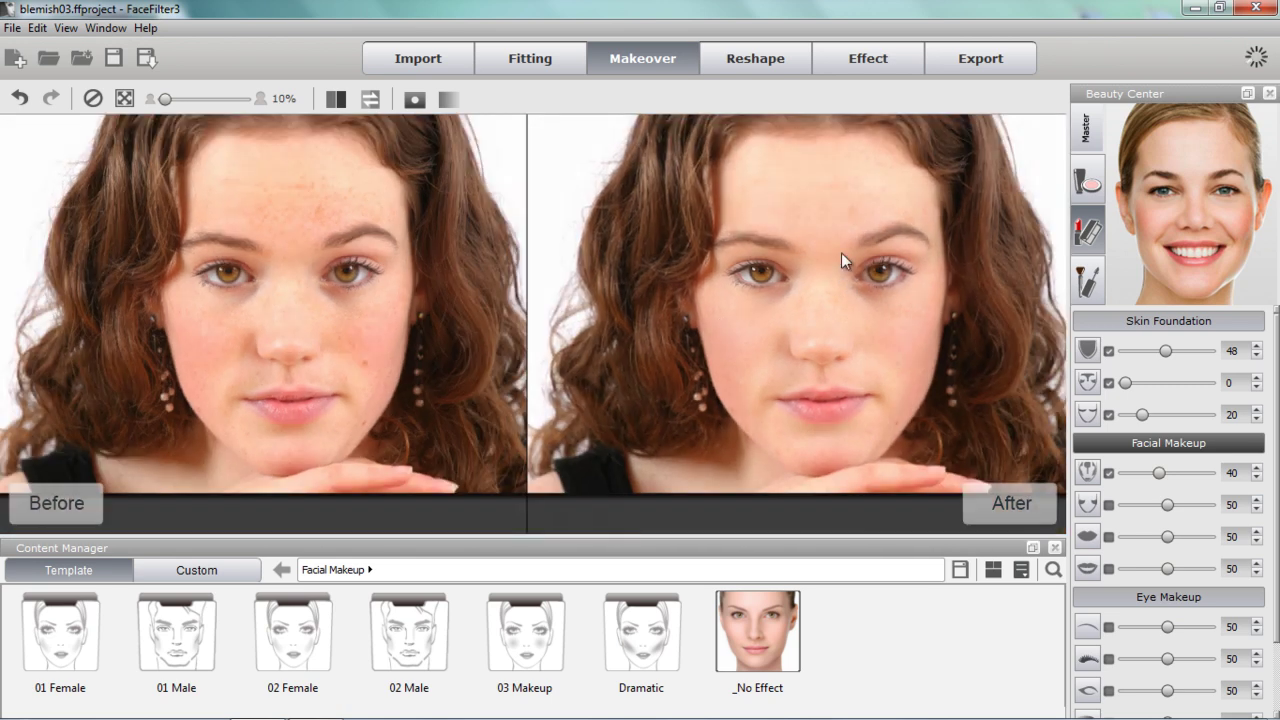
{"action": "left_click", "coordinate": [336, 99]}
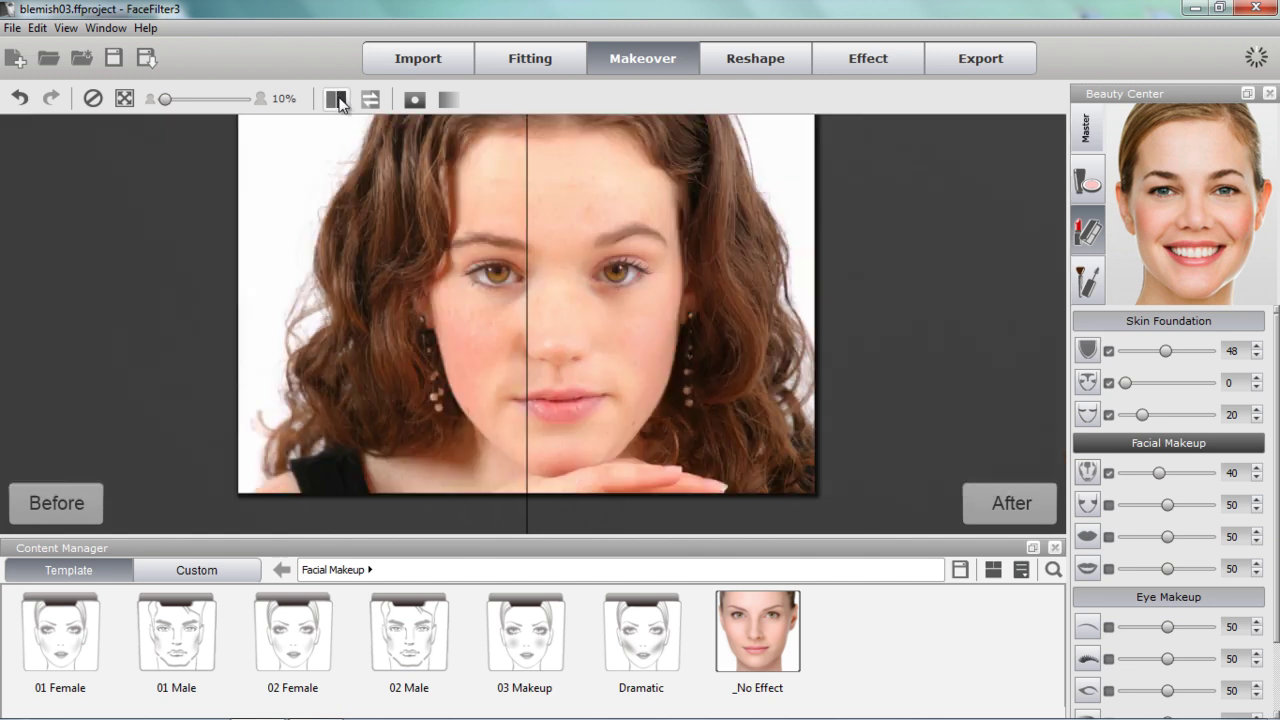